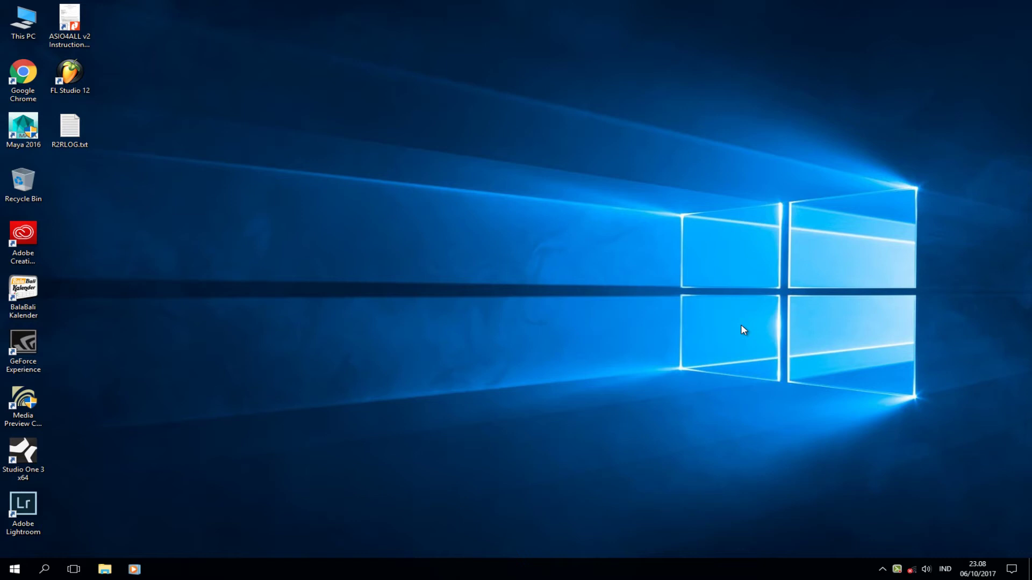
Refresh the desktop twice, then launch After Effects CC 2015 from the Start menu
{"action": "right_click", "coordinate": [281, 157]}
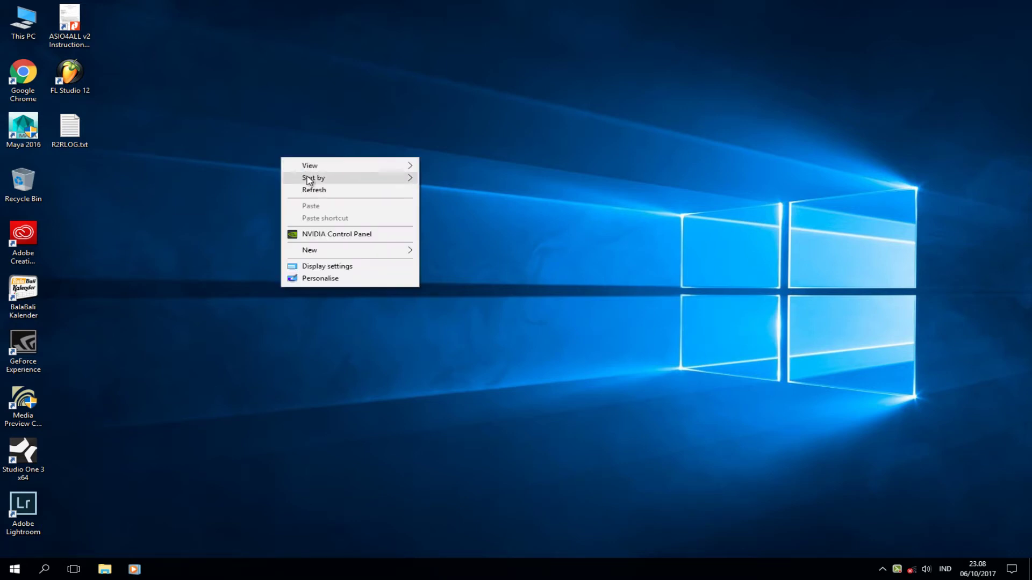
{"action": "left_click", "coordinate": [306, 189]}
{"action": "right_click", "coordinate": [316, 185]}
{"action": "left_click", "coordinate": [356, 222]}
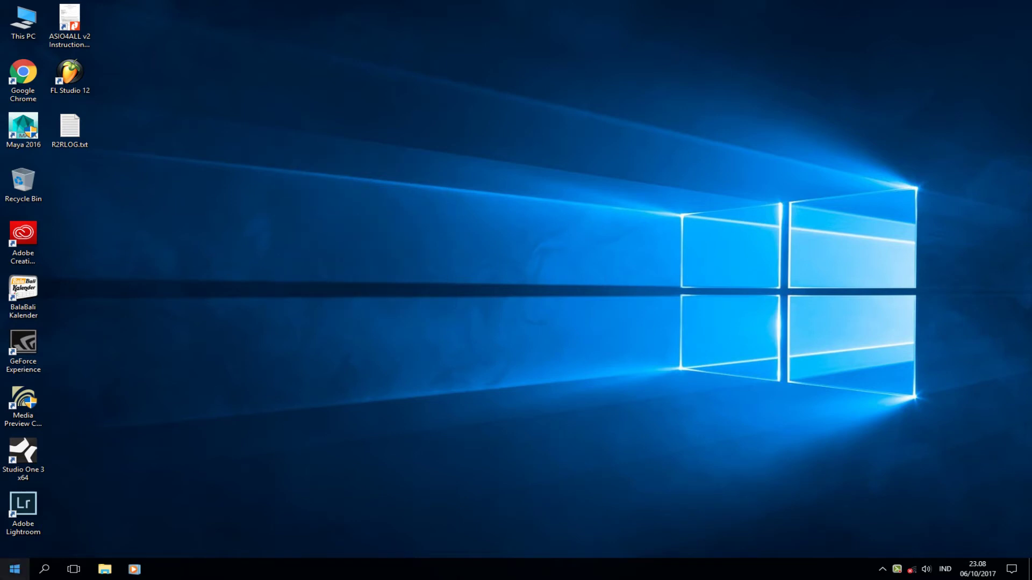
{"action": "left_click", "coordinate": [14, 570]}
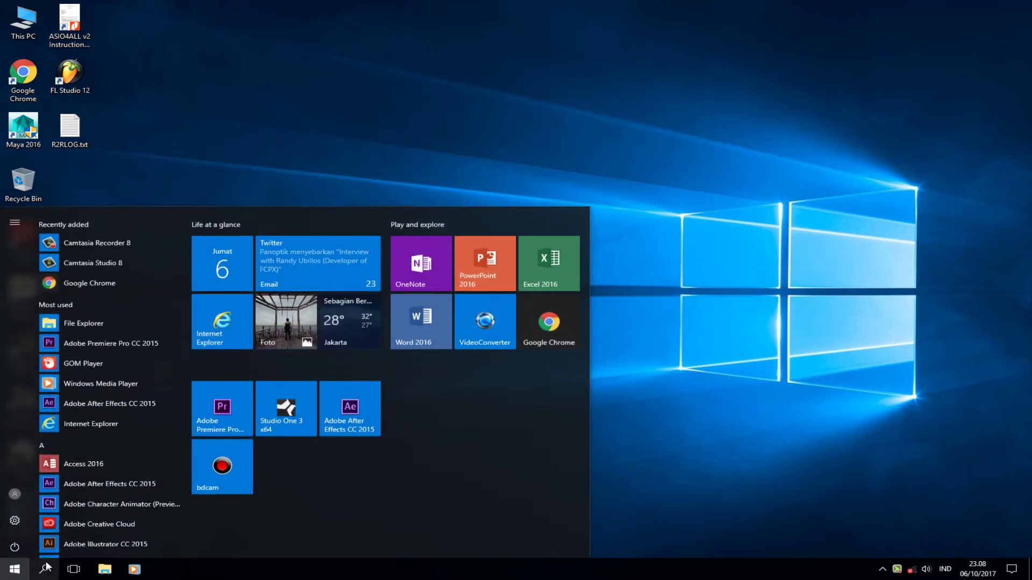
{"action": "left_click", "coordinate": [352, 402]}
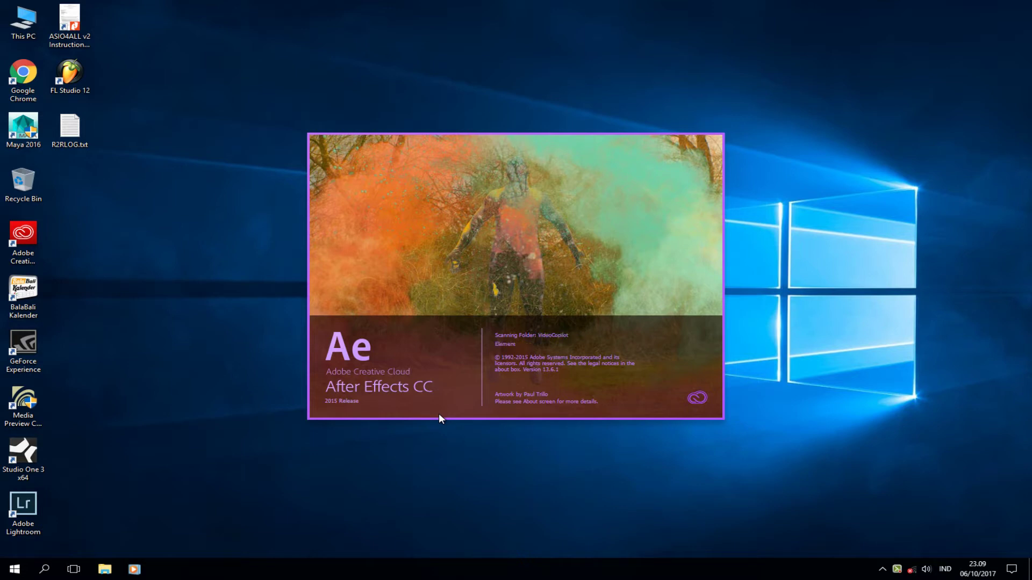
Browse from This PC through Documents to the Downloads folder holding the video clips
{"action": "double_click", "coordinate": [22, 28]}
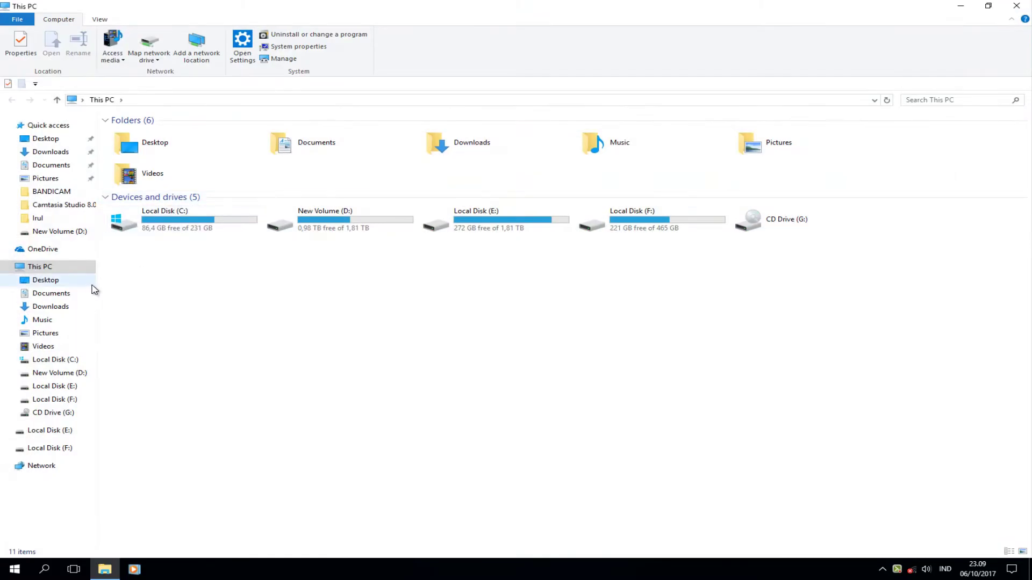
{"action": "left_click", "coordinate": [54, 294]}
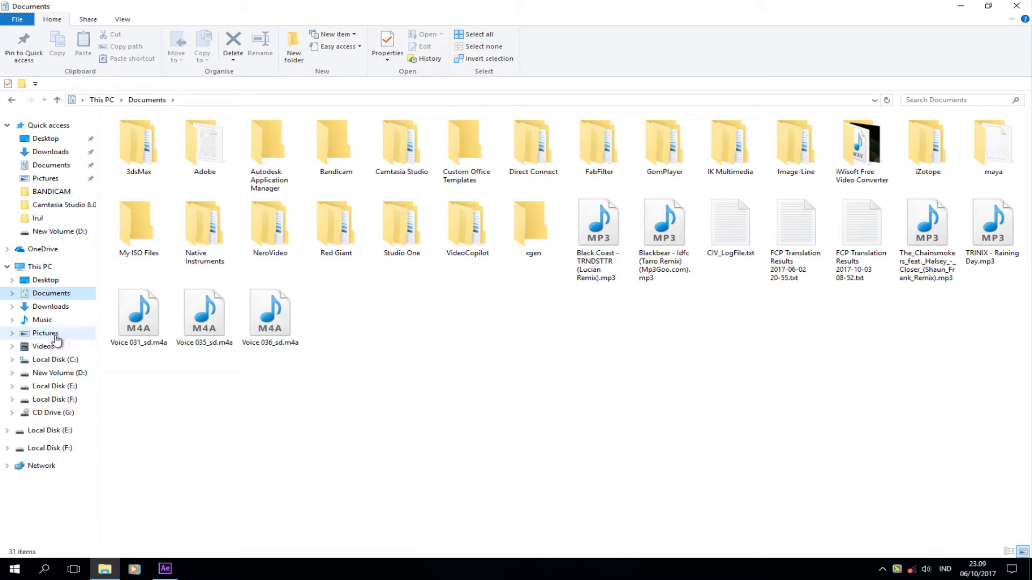
{"action": "left_click", "coordinate": [56, 309]}
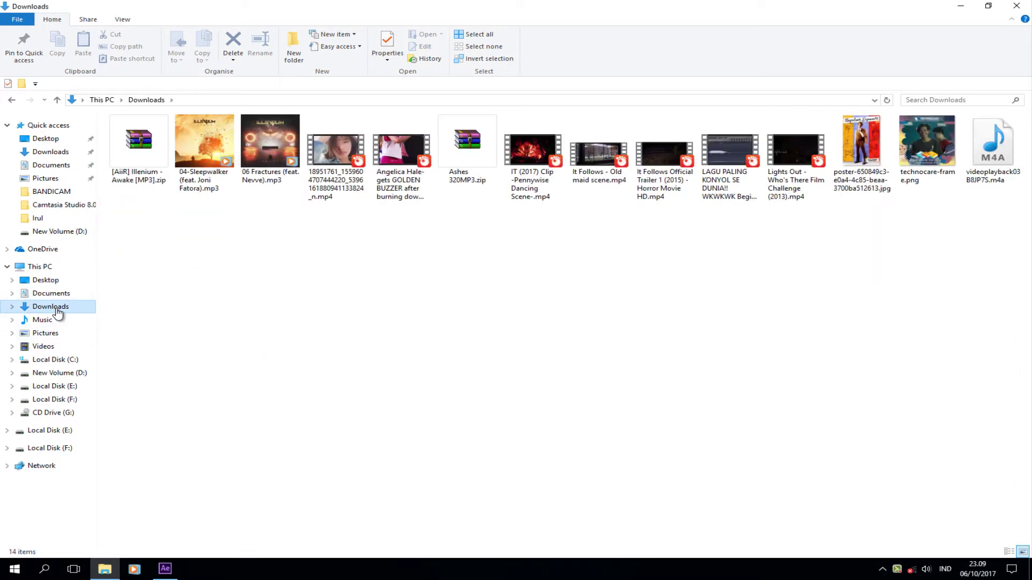
Play the IT (2017) Clip mp4 in GOM Player and shrink its window
{"action": "double_click", "coordinate": [535, 161]}
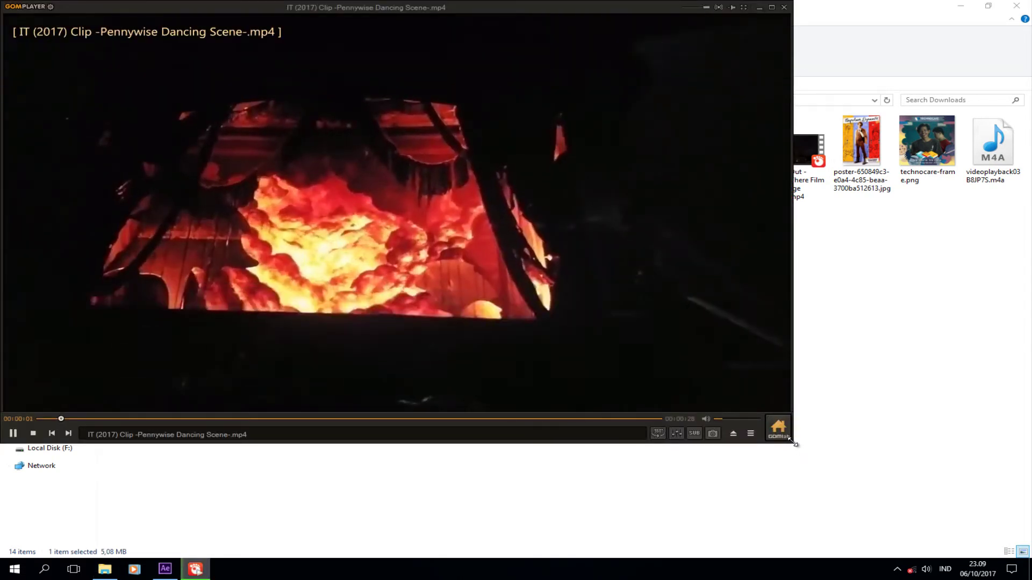
{"action": "mouse_move", "coordinate": [794, 444]}
{"action": "left_mouse_down"}
{"action": "mouse_move", "coordinate": [633, 352]}
{"action": "mouse_move", "coordinate": [439, 264]}
{"action": "left_mouse_up"}
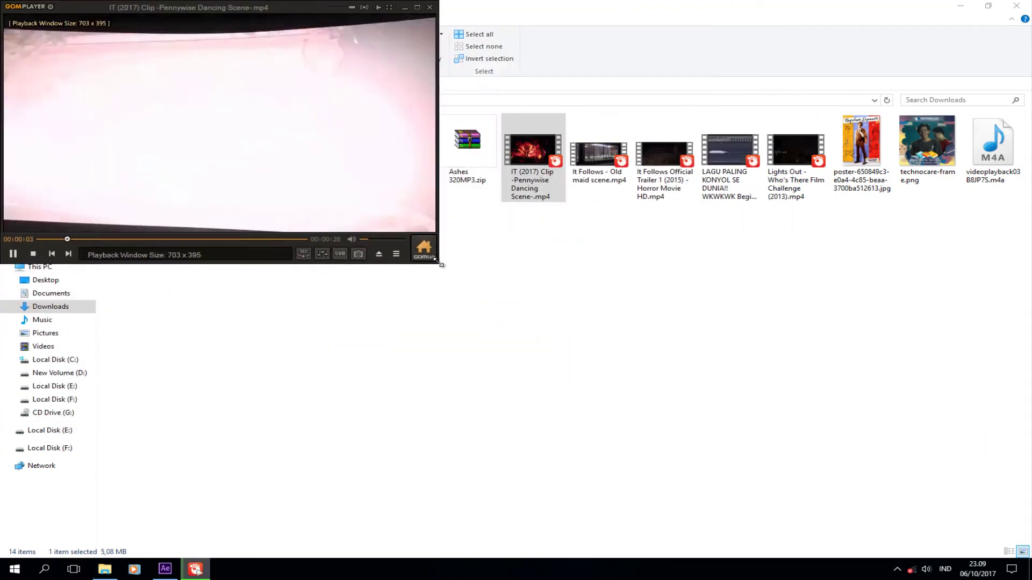
{"action": "scroll", "coordinate": [120, 175], "scroll_direction": "down", "scroll_amount": 1}
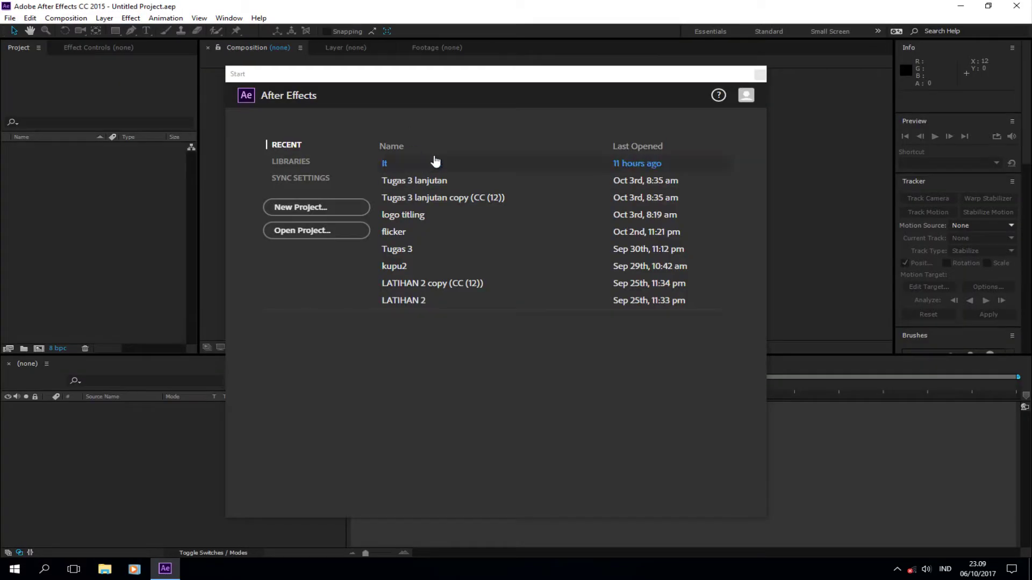
Open the recent It project and preview the MVI_6647 composition from the start
{"action": "left_click", "coordinate": [402, 164]}
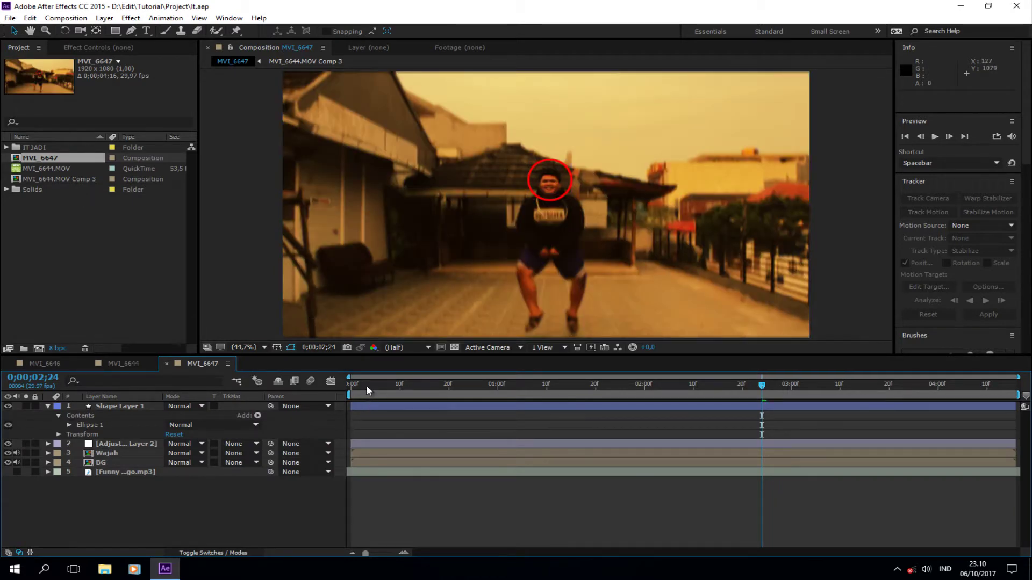
{"action": "left_click_drag", "start_coordinate": [366, 385], "coordinate": [321, 388]}
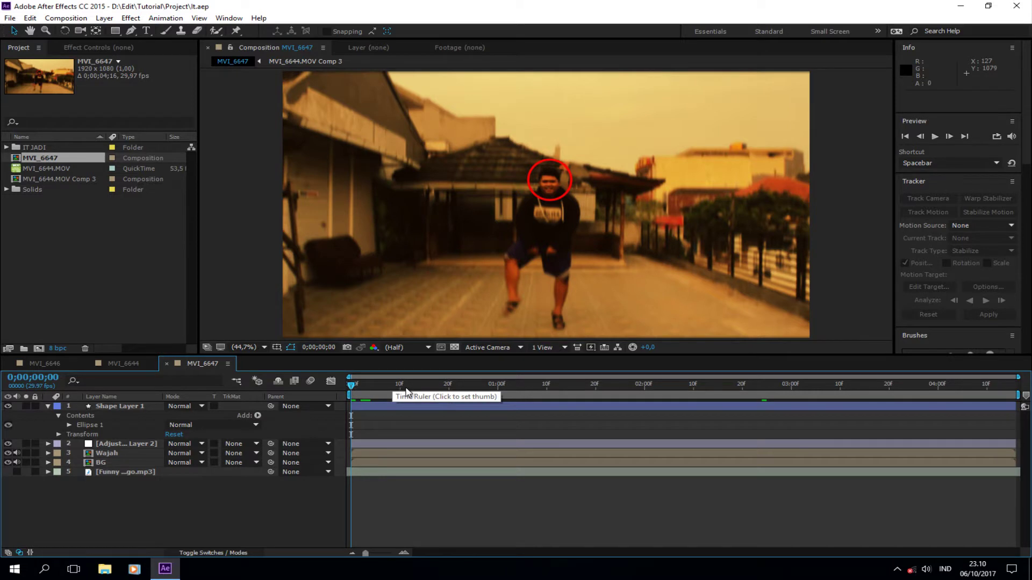
{"action": "key", "text": "space"}
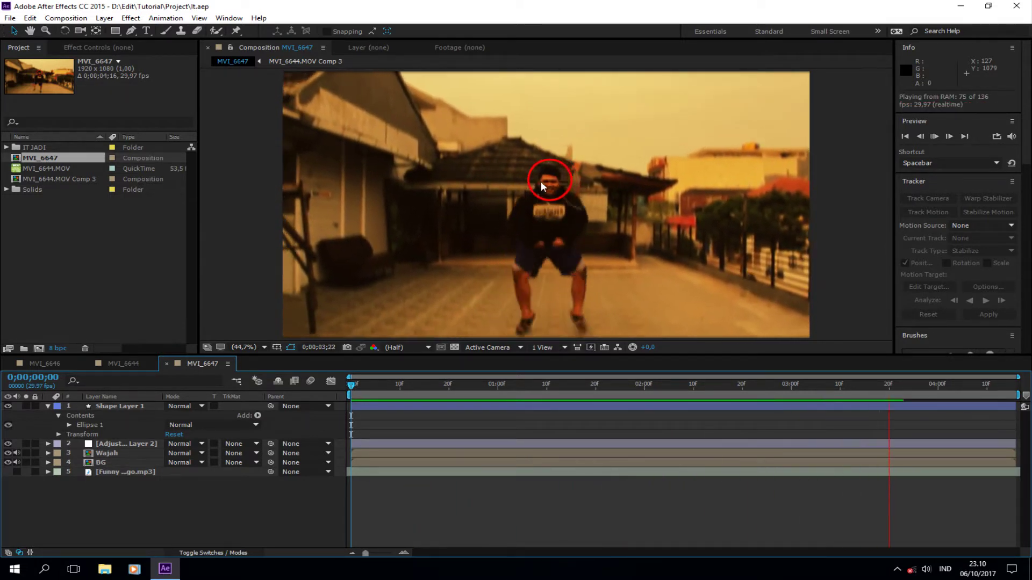
{"action": "key", "text": "space"}
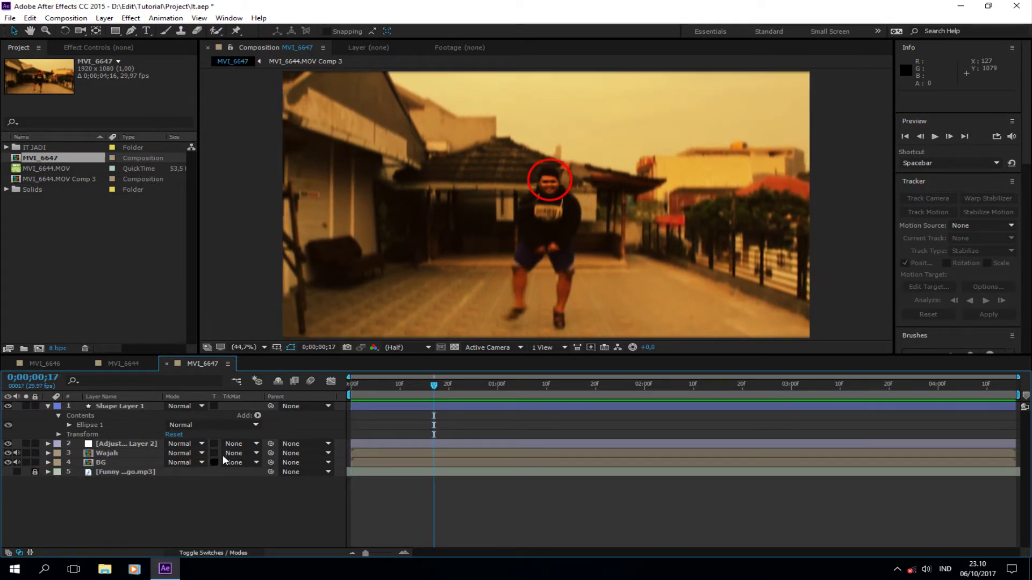
Turn on the music layer's audio and preview the composition again with sound
{"action": "left_click", "coordinate": [17, 472]}
{"action": "key", "text": "space"}
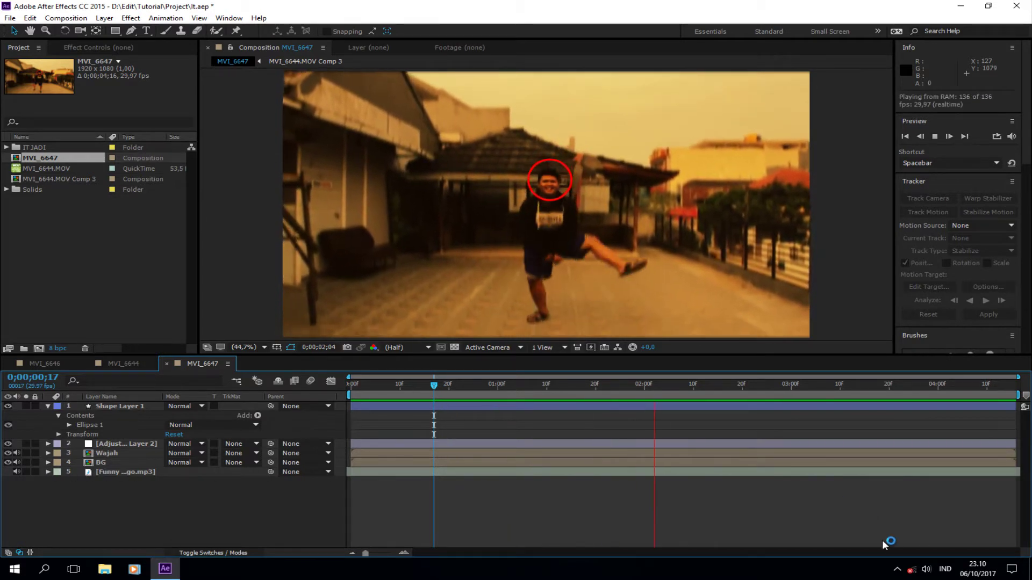
{"action": "left_click", "coordinate": [926, 569]}
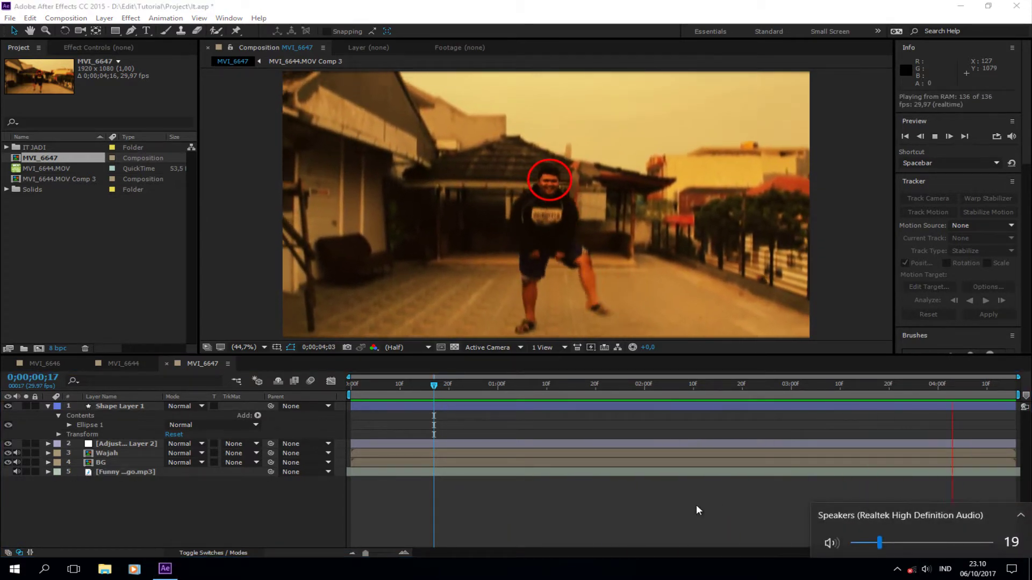
{"action": "left_click", "coordinate": [696, 505]}
{"action": "key", "text": "space"}
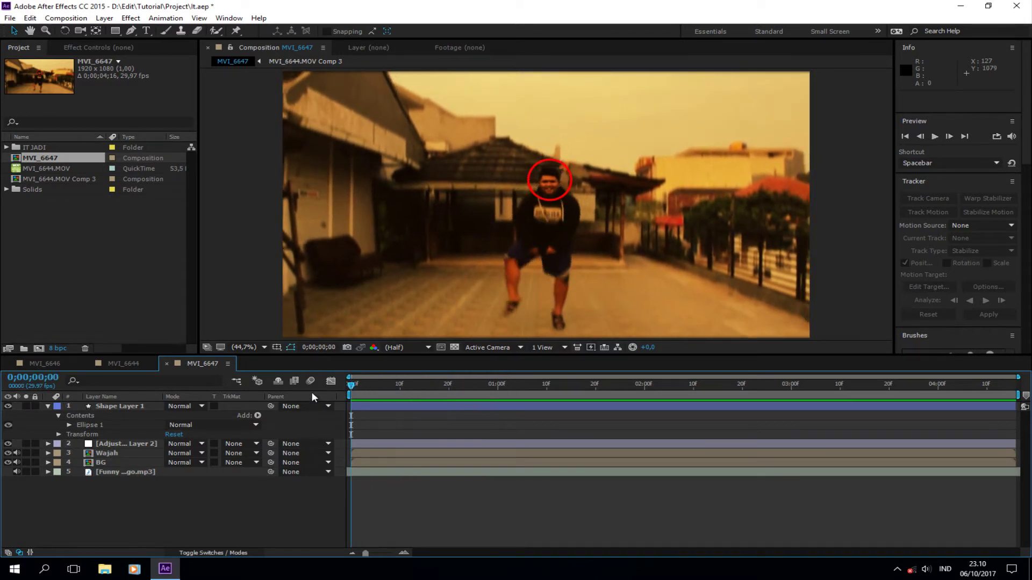
Select the MVI_6644.MOV footage in the Project panel
{"action": "left_click", "coordinate": [124, 259]}
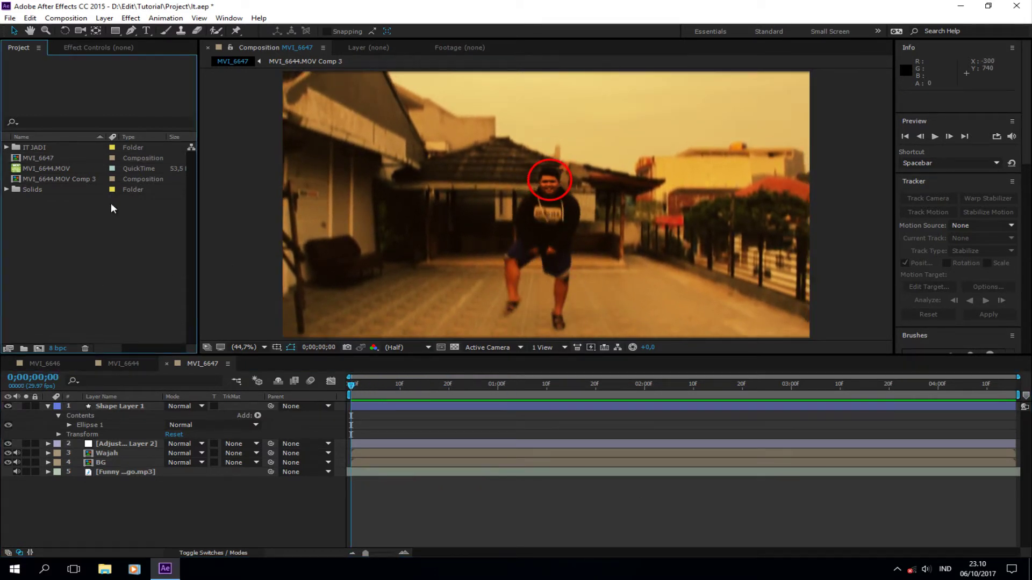
{"action": "left_click", "coordinate": [53, 170]}
{"action": "left_click", "coordinate": [58, 230]}
{"action": "left_click", "coordinate": [30, 170]}
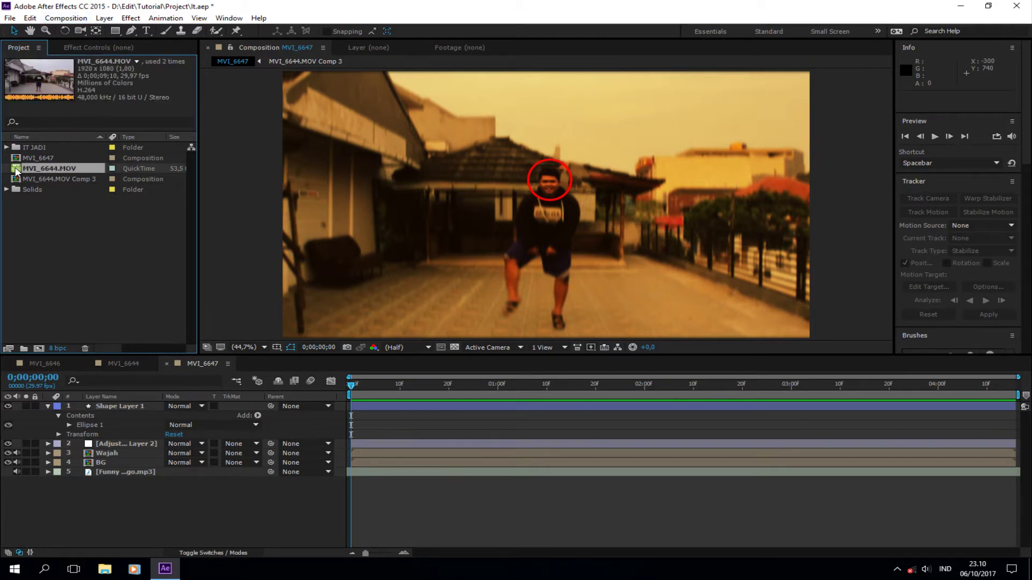
Create Comp 1 from the HDTV 1080 25 preset (1920×1080, 25 fps) with an edited duration
{"action": "left_click", "coordinate": [65, 18]}
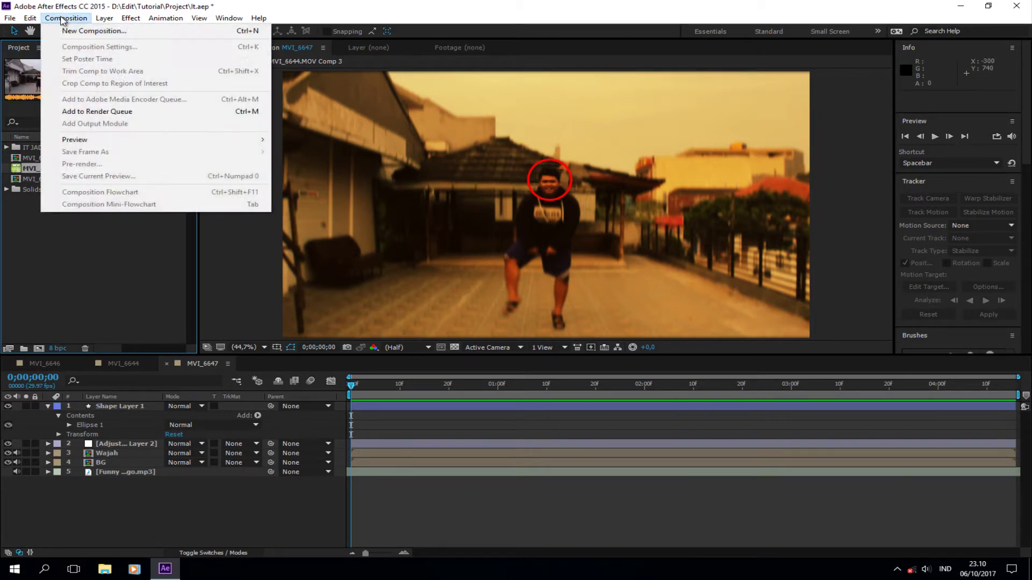
{"action": "left_click", "coordinate": [79, 31]}
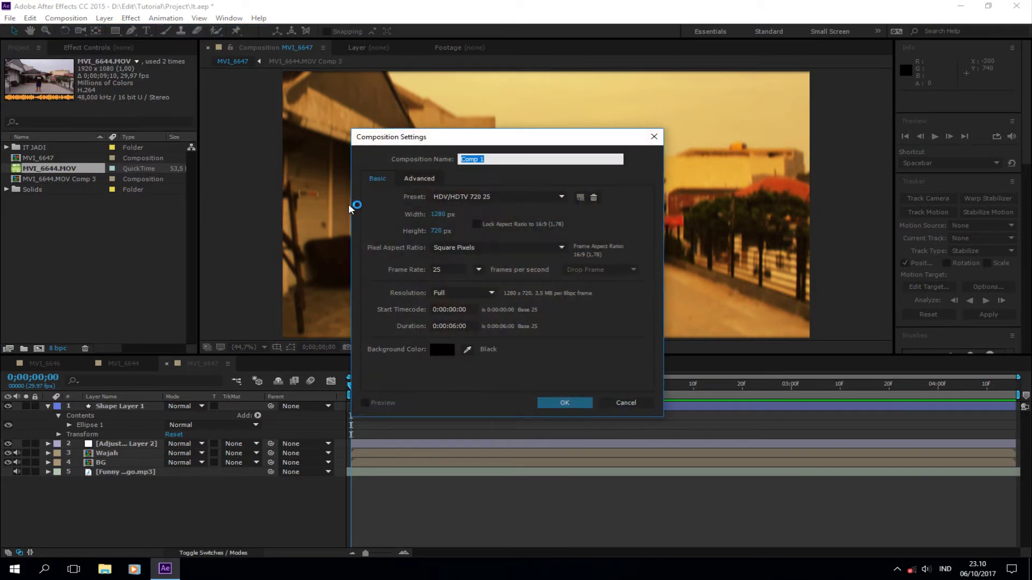
{"action": "left_click", "coordinate": [496, 198]}
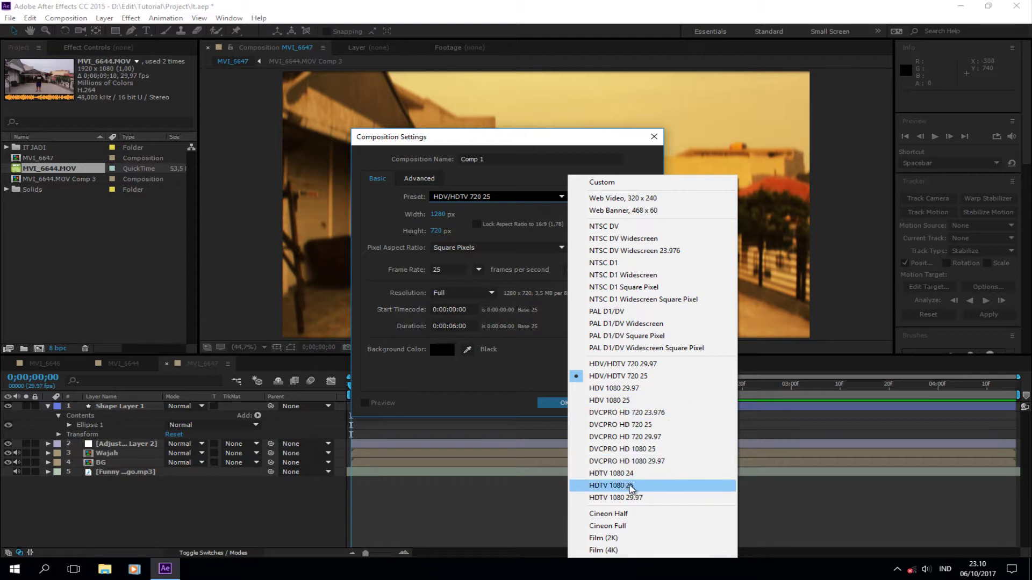
{"action": "left_click", "coordinate": [631, 487]}
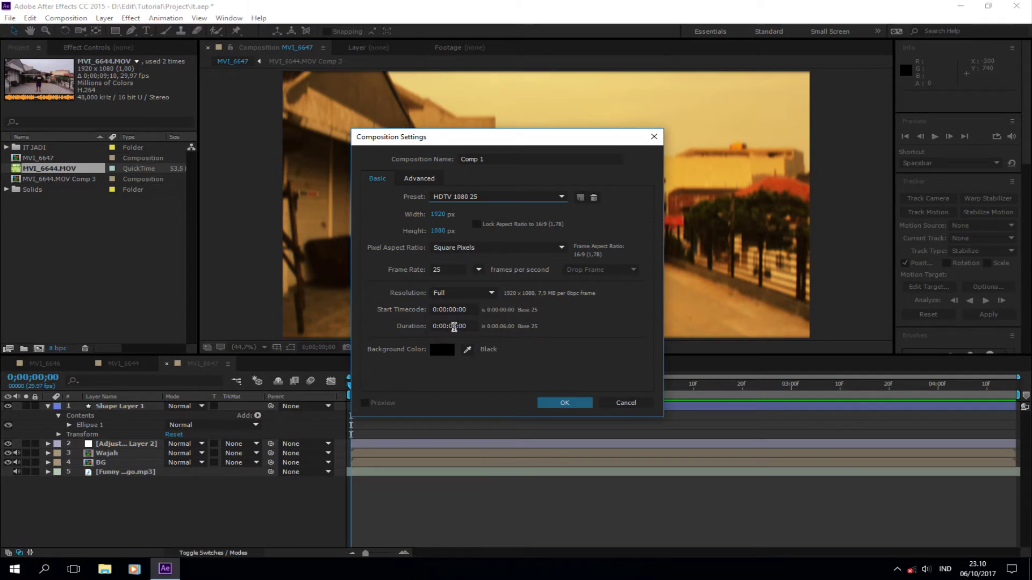
{"action": "left_click", "coordinate": [446, 324]}
{"action": "key", "text": "BackSpace"}
{"action": "type", "text": "5"}
{"action": "left_click", "coordinate": [573, 404]}
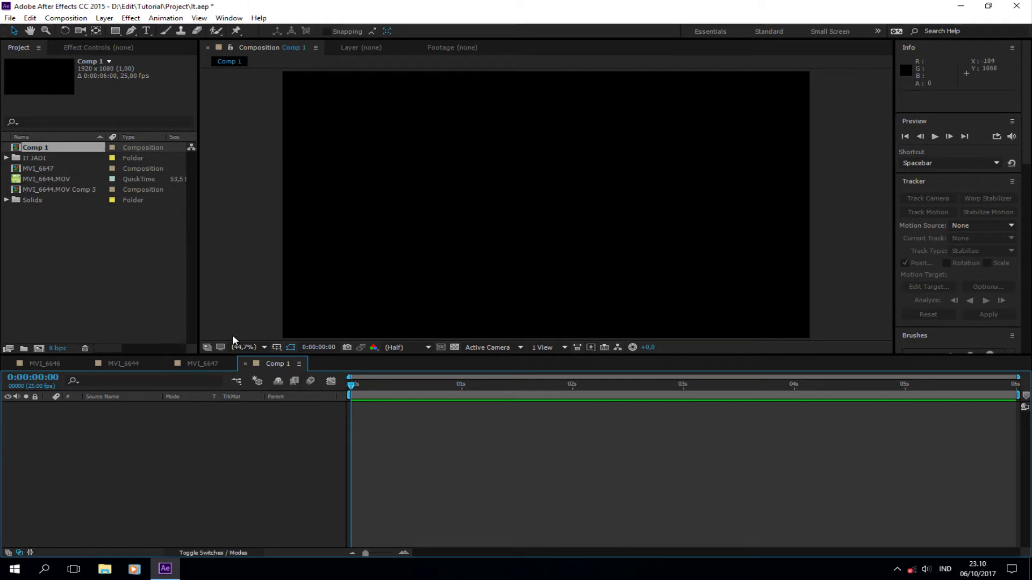
Add MVI_6644.MOV to Comp 1, trim the layer, and end the work area at about 3 seconds
{"action": "left_click_drag", "start_coordinate": [37, 179], "coordinate": [379, 432]}
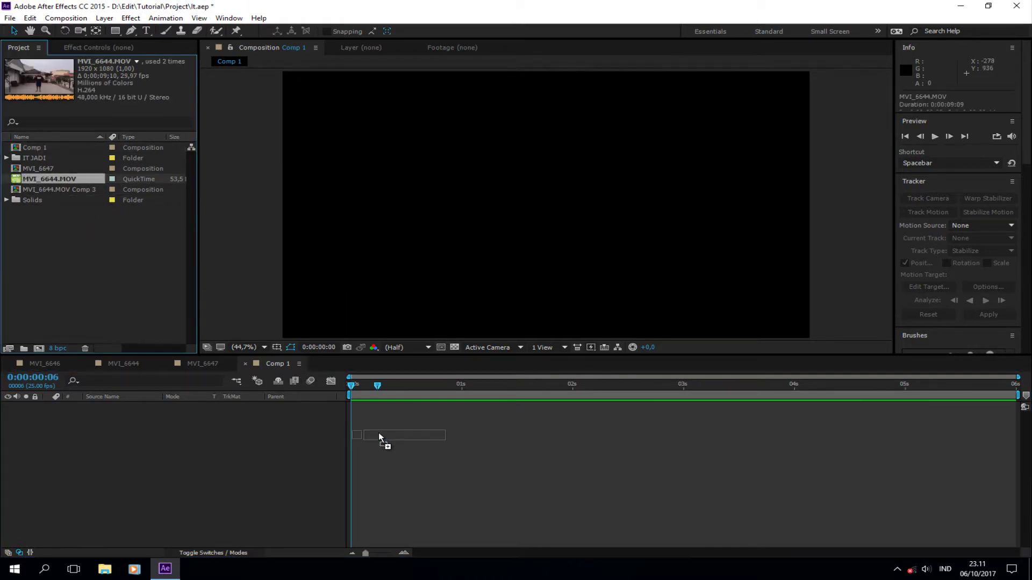
{"action": "left_click_drag", "start_coordinate": [422, 407], "coordinate": [394, 407]}
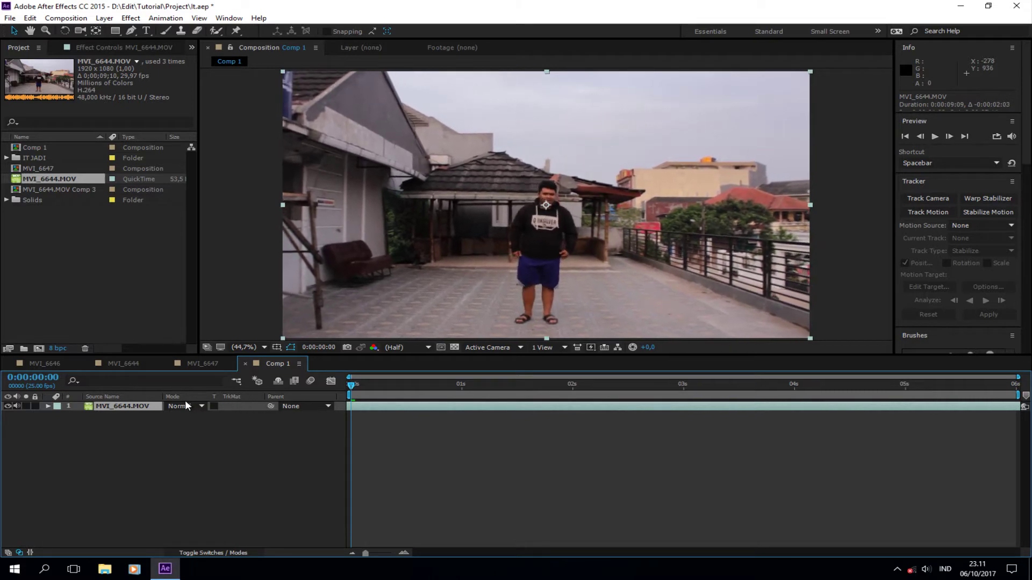
{"action": "left_click_drag", "start_coordinate": [276, 405], "coordinate": [395, 404]}
{"action": "left_click_drag", "start_coordinate": [329, 409], "coordinate": [260, 405]}
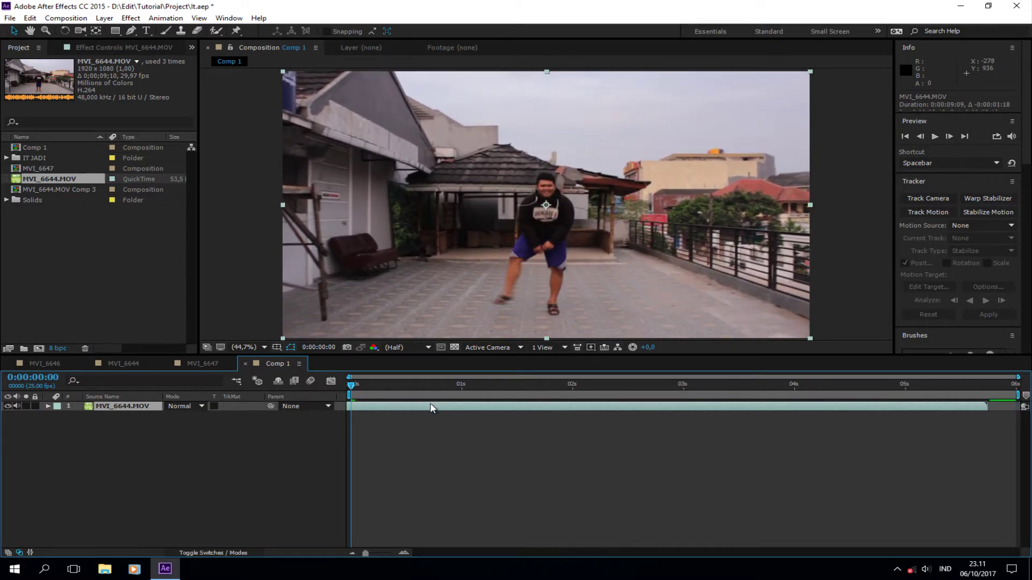
{"action": "left_click_drag", "start_coordinate": [431, 408], "coordinate": [405, 416]}
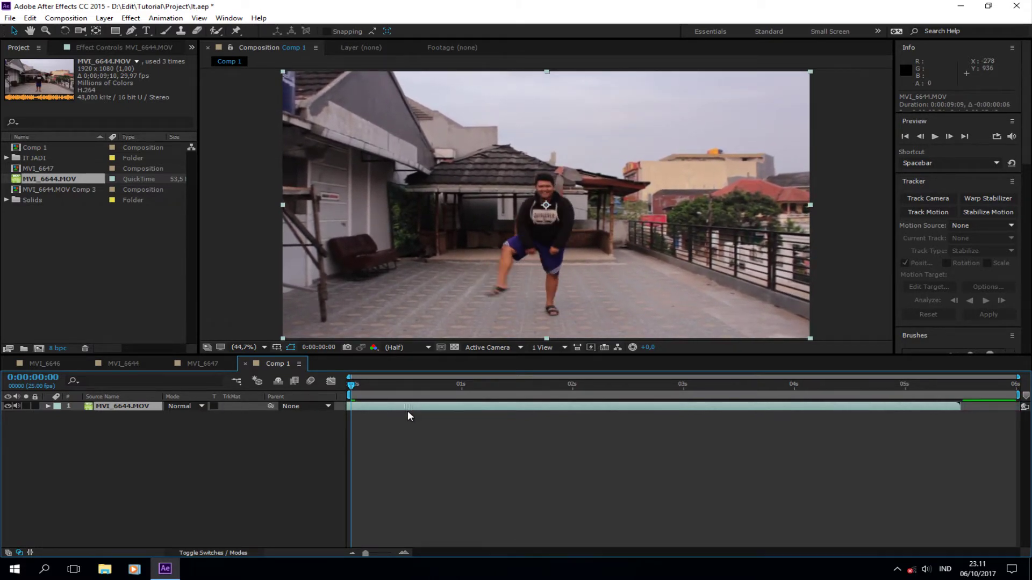
{"action": "left_click_drag", "start_coordinate": [351, 385], "coordinate": [686, 413]}
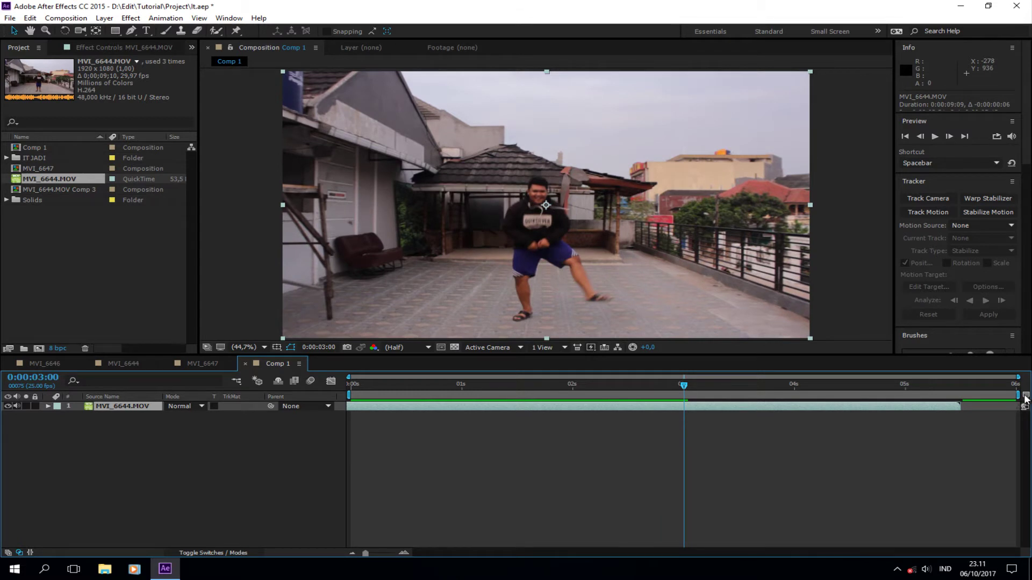
{"action": "mouse_move", "coordinate": [1018, 377]}
{"action": "left_mouse_down"}
{"action": "mouse_move", "coordinate": [816, 375]}
{"action": "mouse_move", "coordinate": [690, 397]}
{"action": "left_mouse_up"}
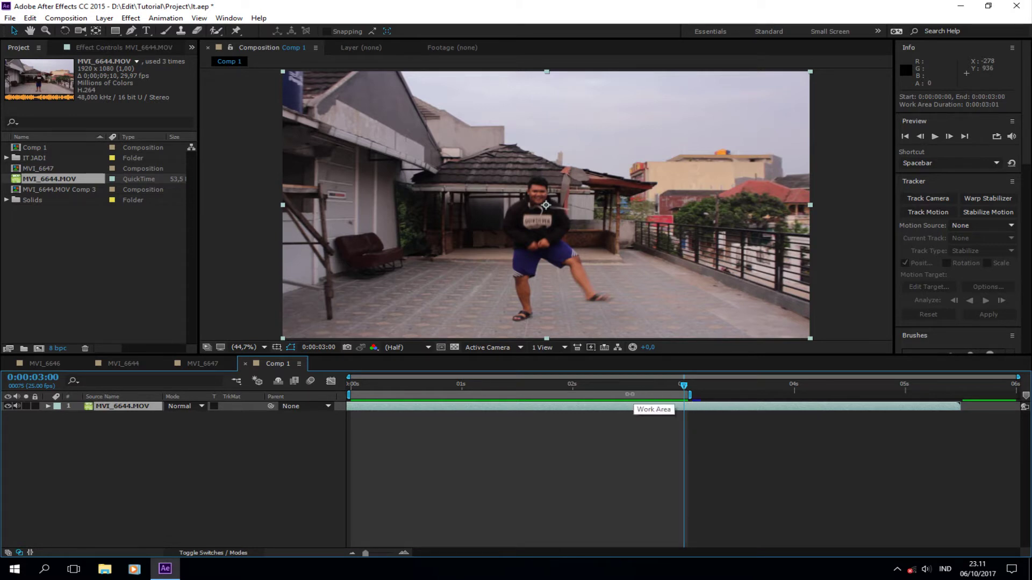
Trim Comp 1 to its work area and preview the 3-second result
{"action": "right_click", "coordinate": [629, 395]}
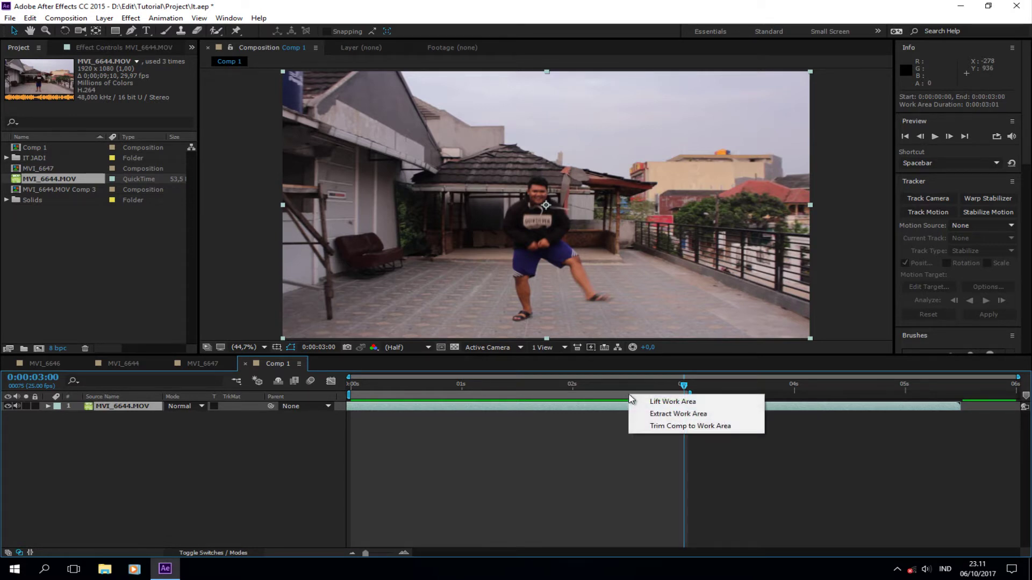
{"action": "left_click", "coordinate": [671, 428]}
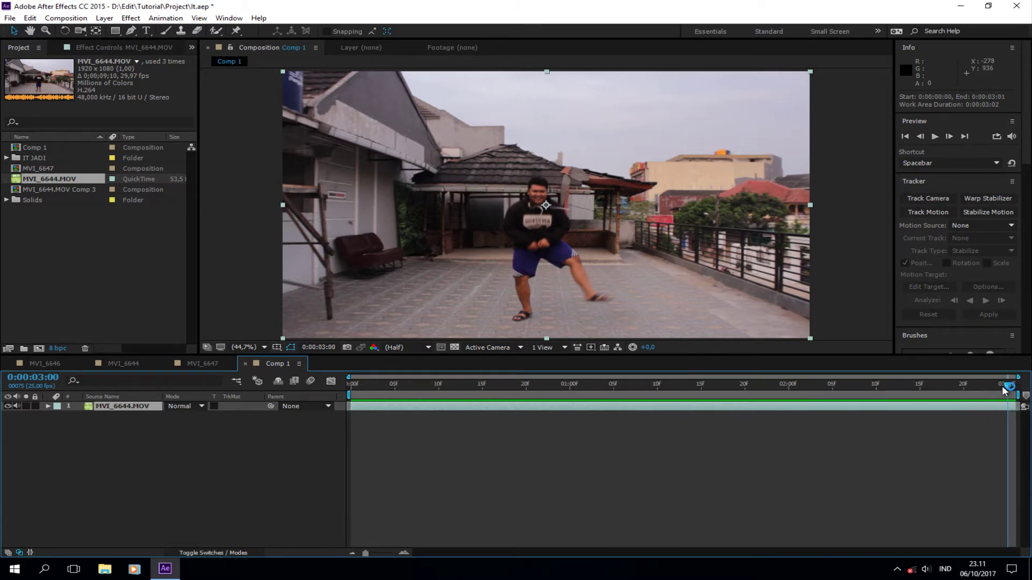
{"action": "key", "text": "space"}
{"action": "key", "text": "space"}
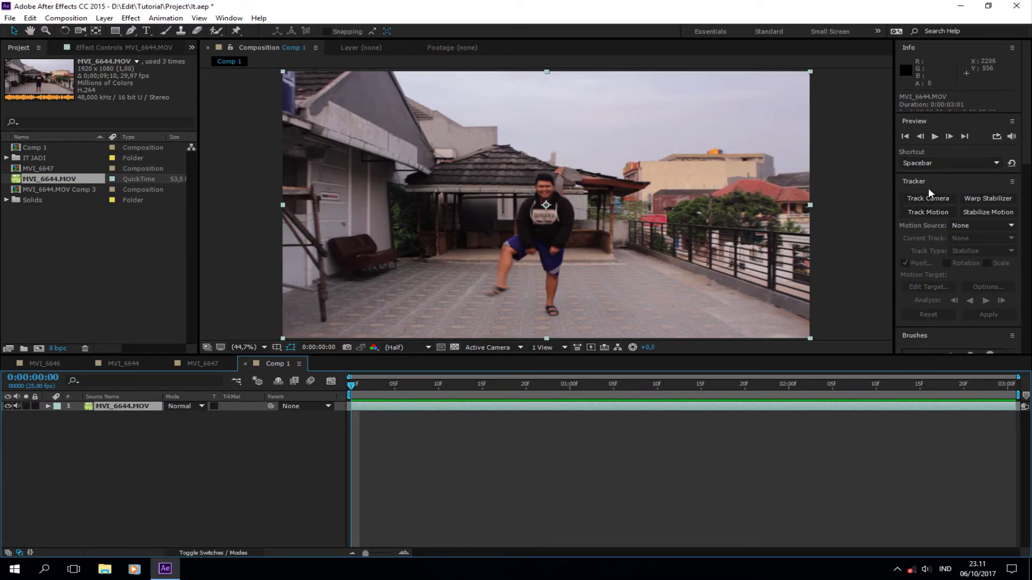
Show the Tracker panel and select the MVI_6644.MOV layer for tracking
{"action": "left_click", "coordinate": [215, 20]}
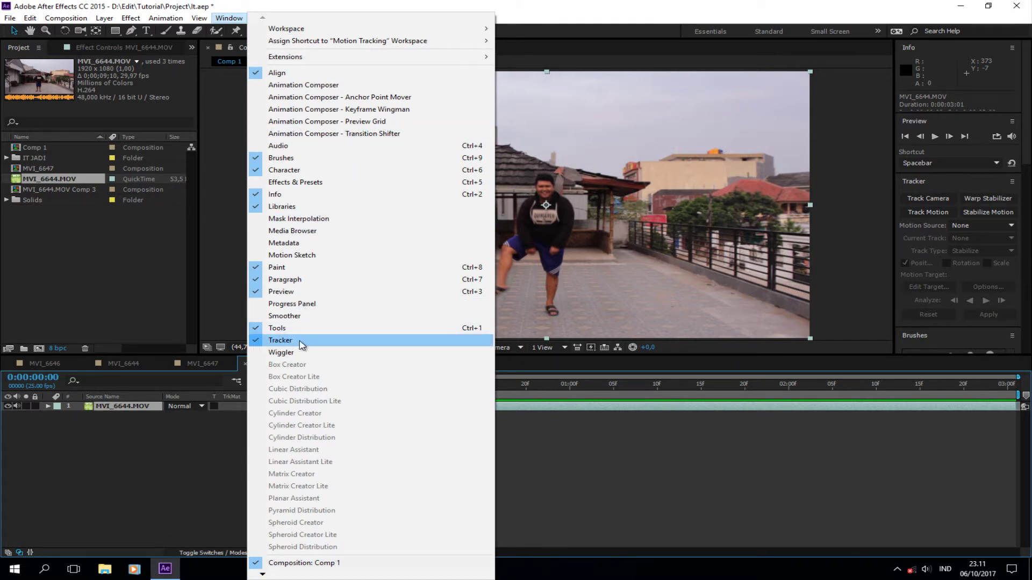
{"action": "left_click", "coordinate": [274, 340]}
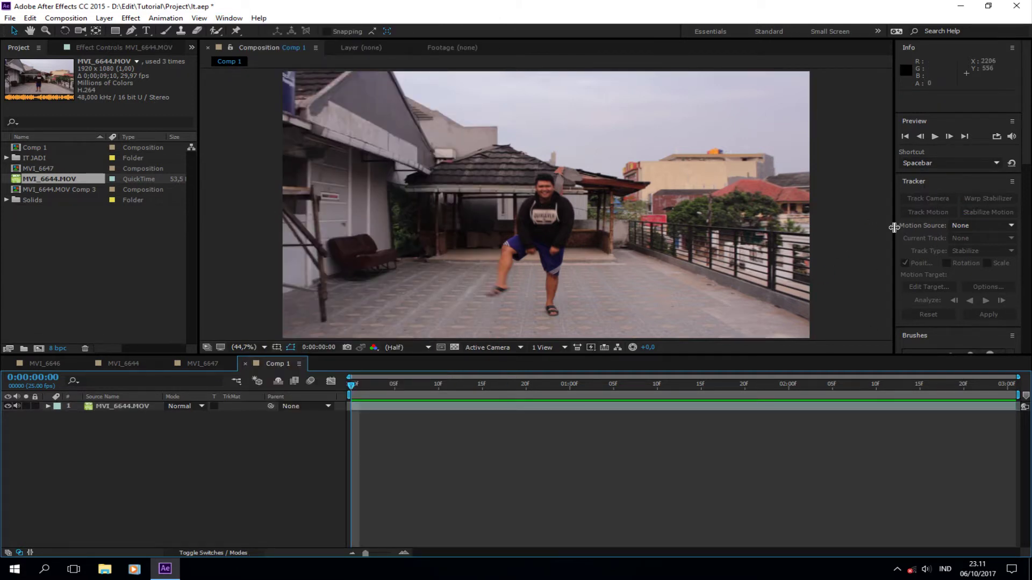
{"action": "left_click", "coordinate": [867, 407]}
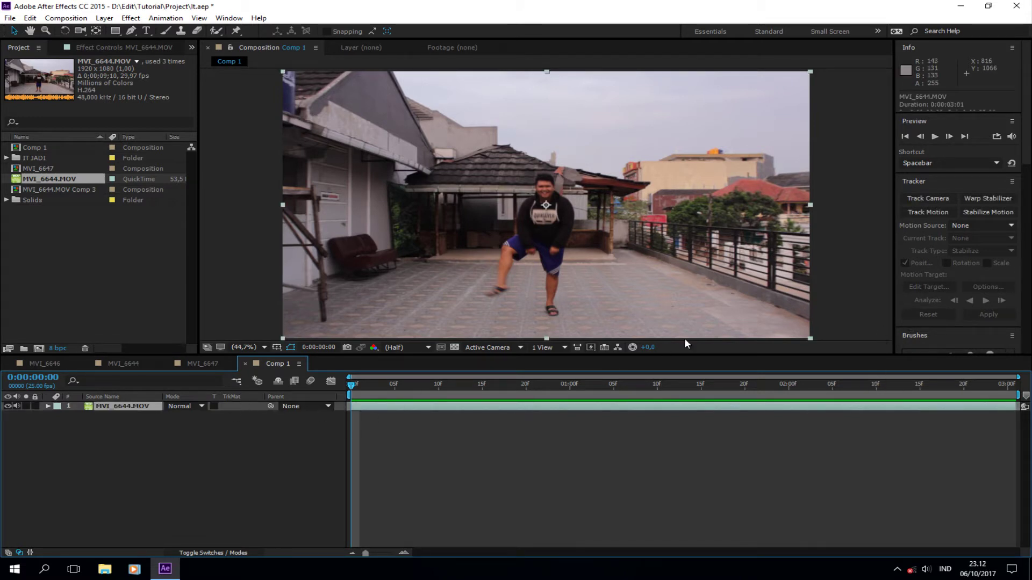
Start Track Motion and fit Track Point 1's feature and search boxes around the dancer's face
{"action": "left_click", "coordinate": [934, 213]}
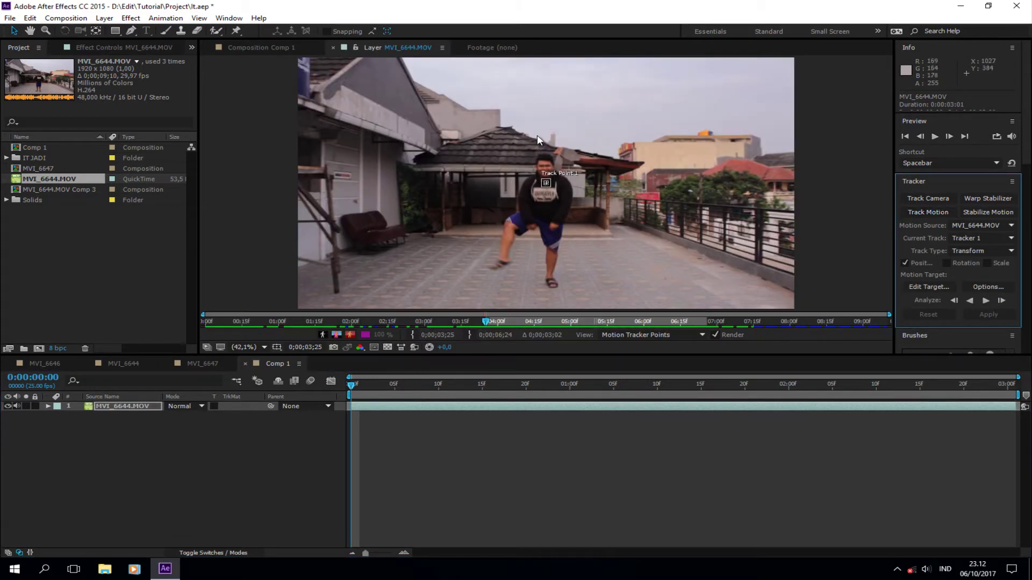
{"action": "scroll", "coordinate": [547, 182], "scroll_direction": "up", "scroll_amount": 1}
{"action": "scroll", "coordinate": [548, 180], "scroll_direction": "up", "scroll_amount": 3}
{"action": "scroll", "coordinate": [548, 182], "scroll_direction": "up", "scroll_amount": 1}
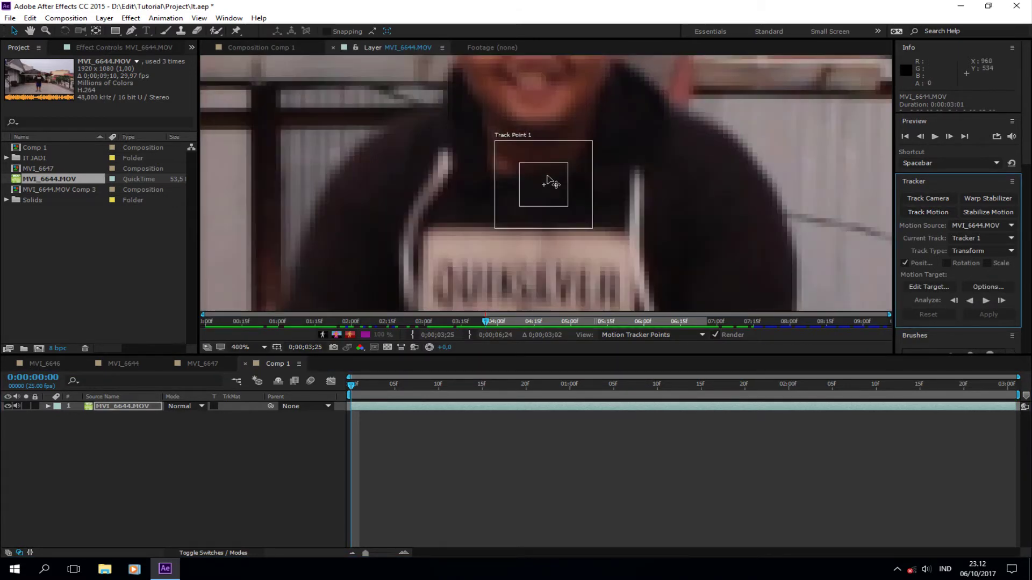
{"action": "mouse_move", "coordinate": [546, 183]}
{"action": "left_mouse_down"}
{"action": "mouse_move", "coordinate": [529, 266]}
{"action": "mouse_move", "coordinate": [519, 157]}
{"action": "left_mouse_up"}
{"action": "scroll", "coordinate": [486, 187], "scroll_direction": "down", "scroll_amount": 1}
{"action": "mouse_move", "coordinate": [486, 187]}
{"action": "left_mouse_down"}
{"action": "mouse_move", "coordinate": [458, 233]}
{"action": "mouse_move", "coordinate": [538, 183]}
{"action": "mouse_move", "coordinate": [524, 187]}
{"action": "mouse_move", "coordinate": [523, 204]}
{"action": "left_mouse_up"}
{"action": "left_click_drag", "start_coordinate": [538, 252], "coordinate": [544, 262]}
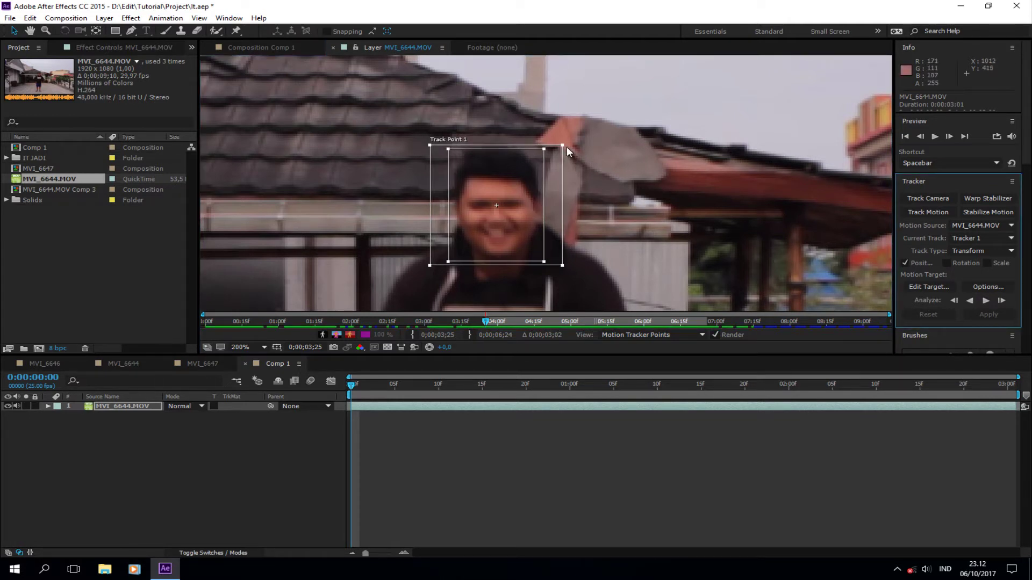
{"action": "left_click_drag", "start_coordinate": [563, 146], "coordinate": [579, 140]}
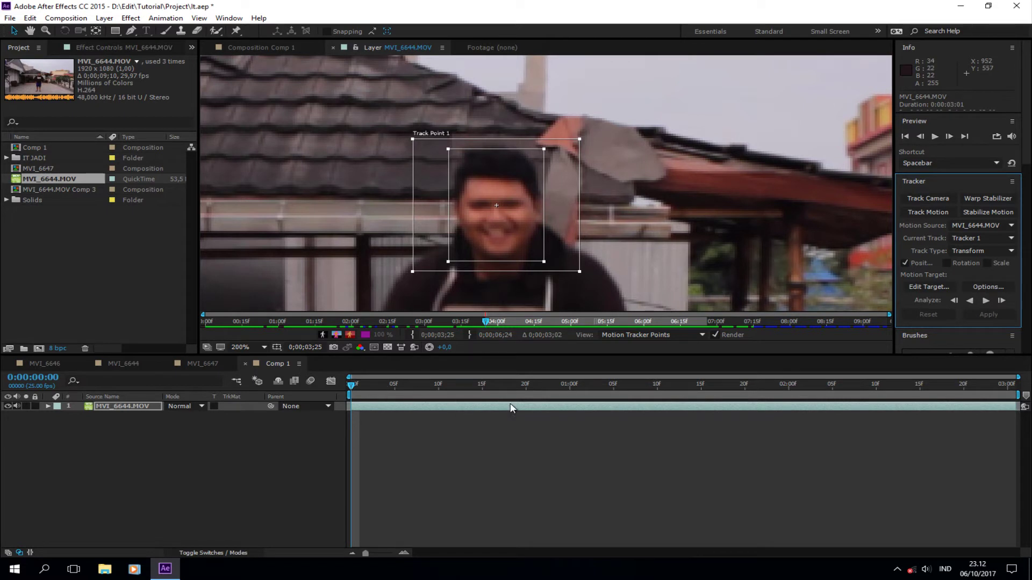
Analyze the face forward through the clip and inspect the tracked path
{"action": "left_click", "coordinate": [986, 301]}
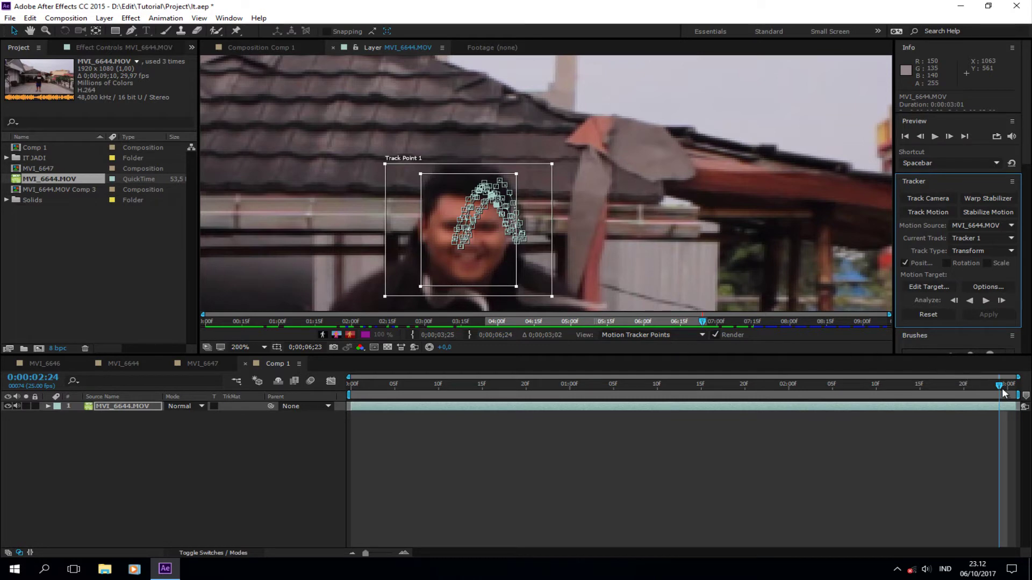
{"action": "left_click_drag", "start_coordinate": [1002, 391], "coordinate": [367, 446]}
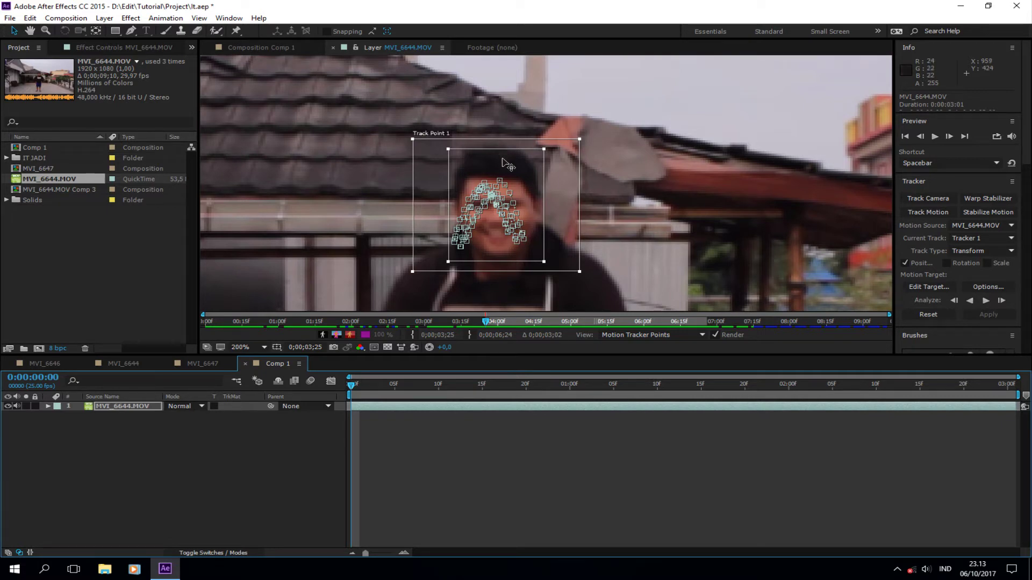
{"action": "key", "text": "comma"}
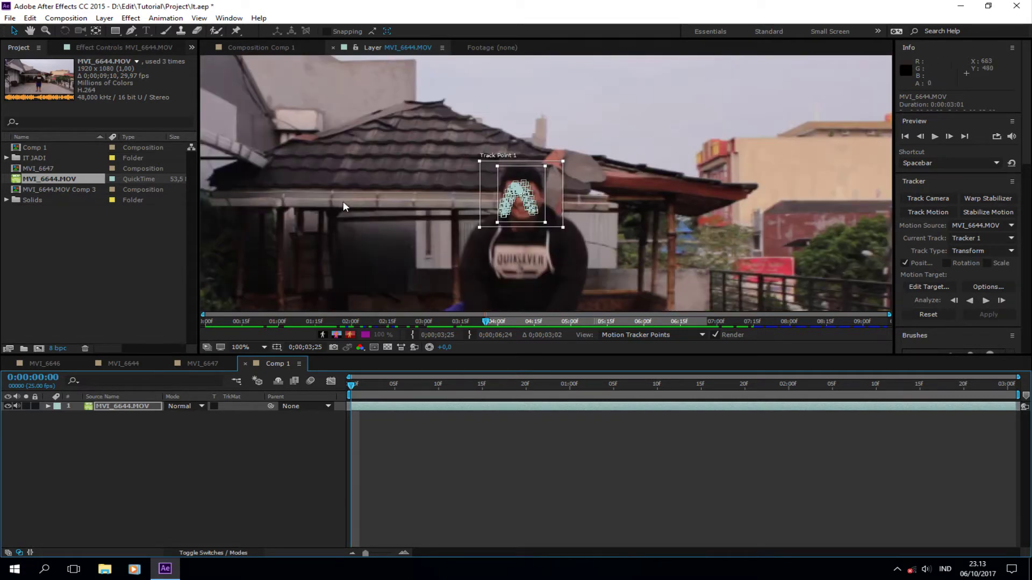
{"action": "key", "text": "comma"}
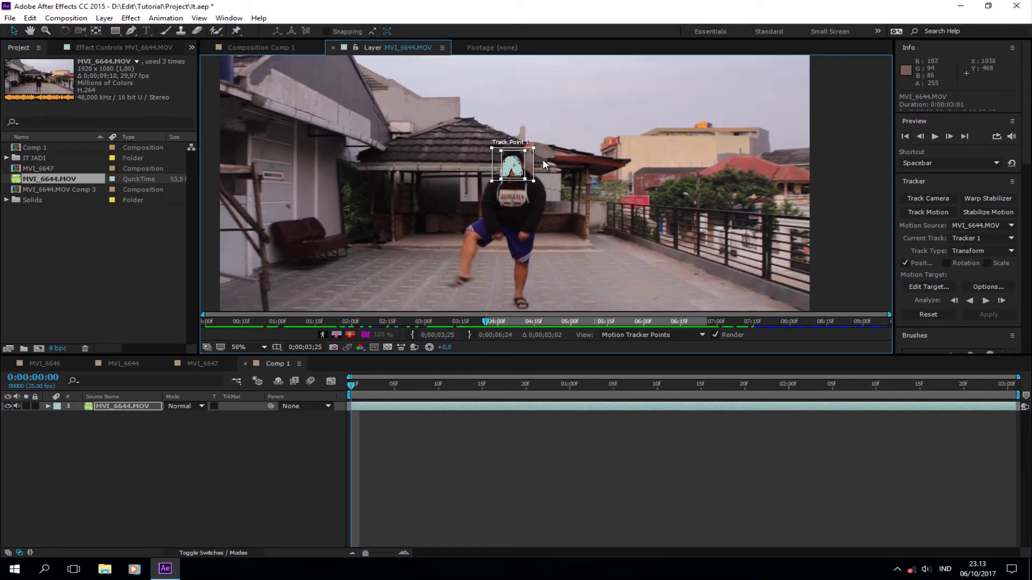
{"action": "left_click", "coordinate": [451, 438]}
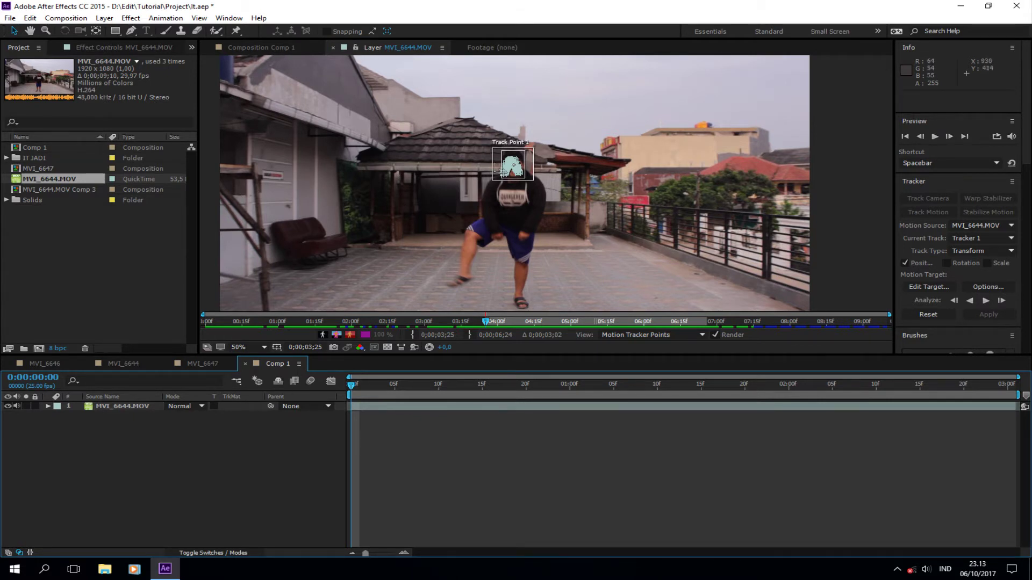
{"action": "key", "text": "slash"}
{"action": "key", "text": "period"}
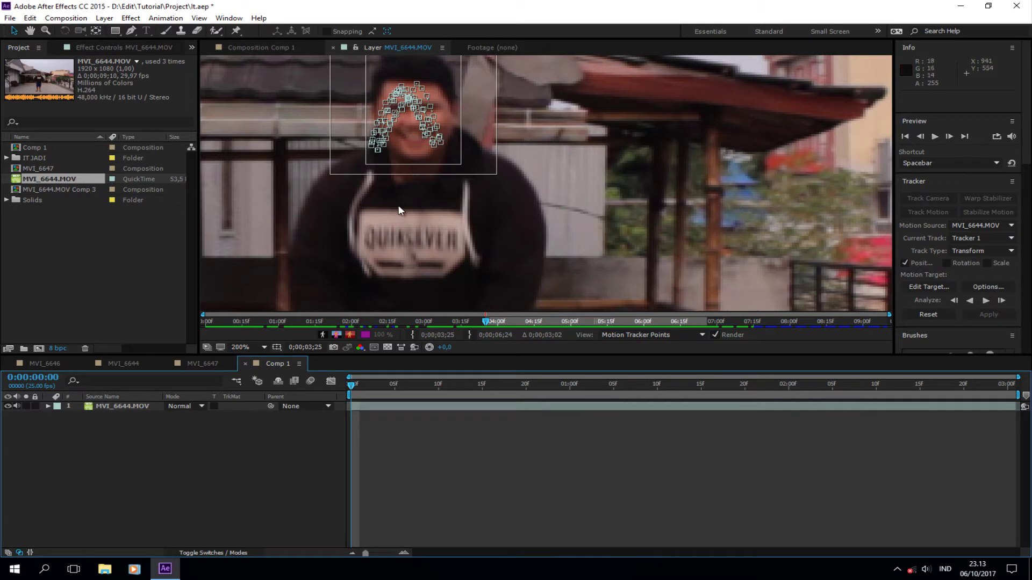
{"action": "left_click_drag", "start_coordinate": [398, 209], "coordinate": [463, 248]}
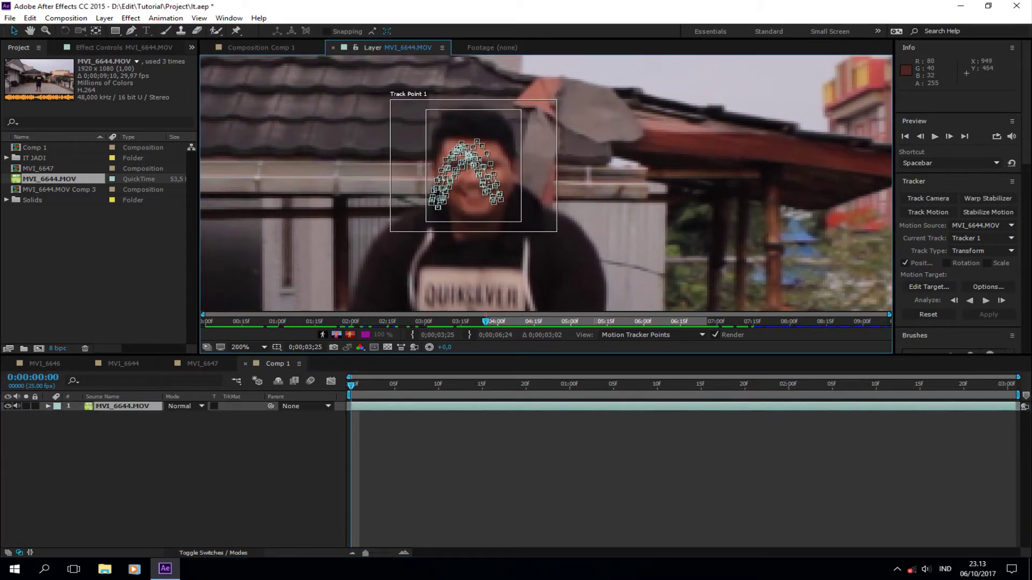
{"action": "left_click", "coordinate": [426, 175]}
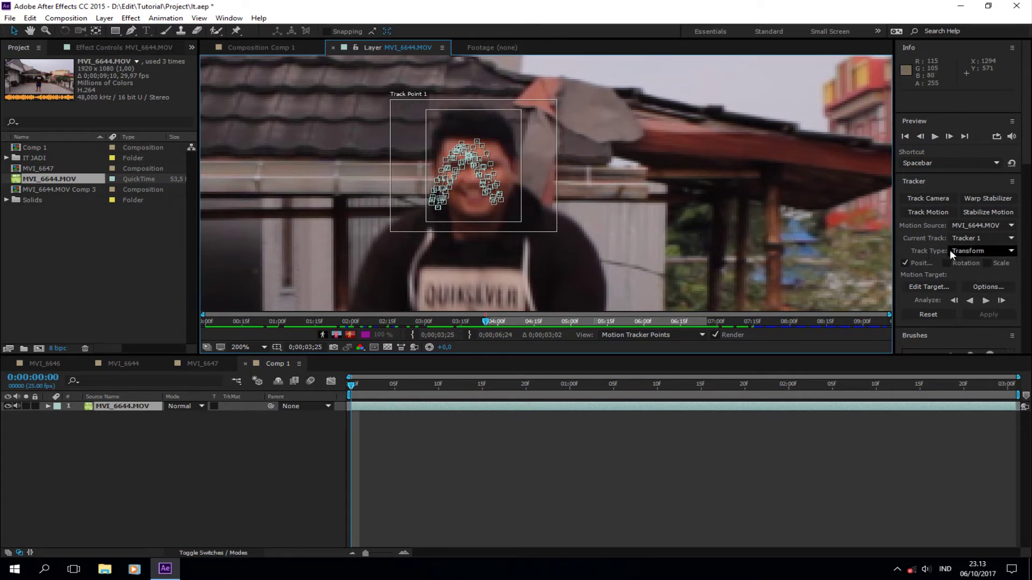
Apply the track as a Stabilize on X and Y, then scrub through the stabilized frames
{"action": "left_click", "coordinate": [983, 253]}
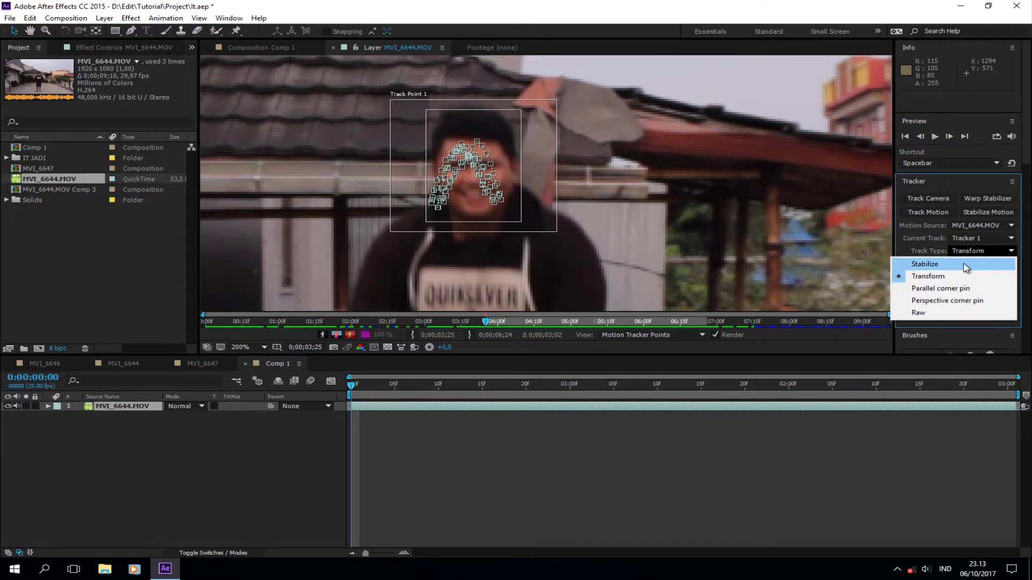
{"action": "left_click", "coordinate": [920, 264]}
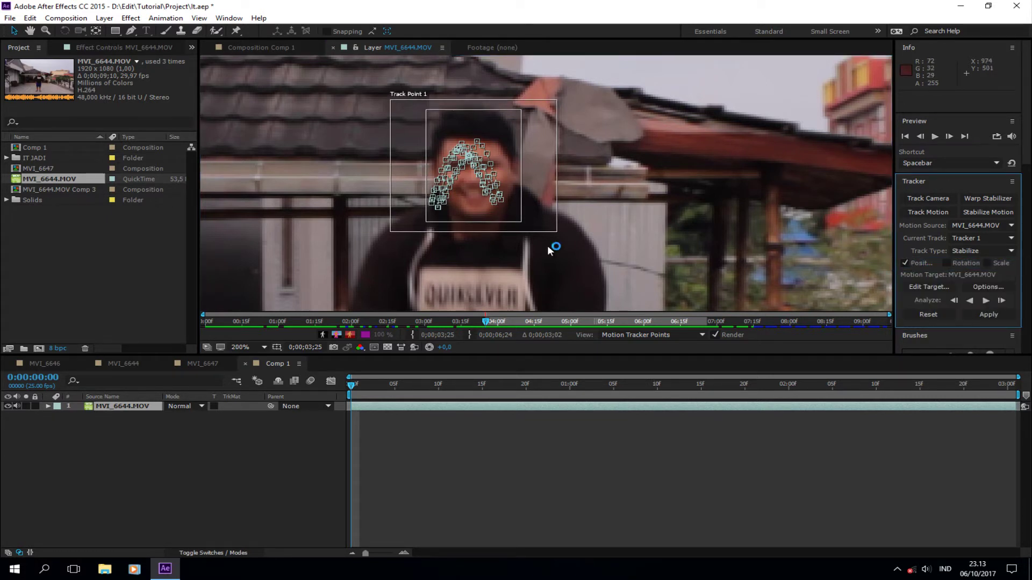
{"action": "left_click", "coordinate": [985, 314]}
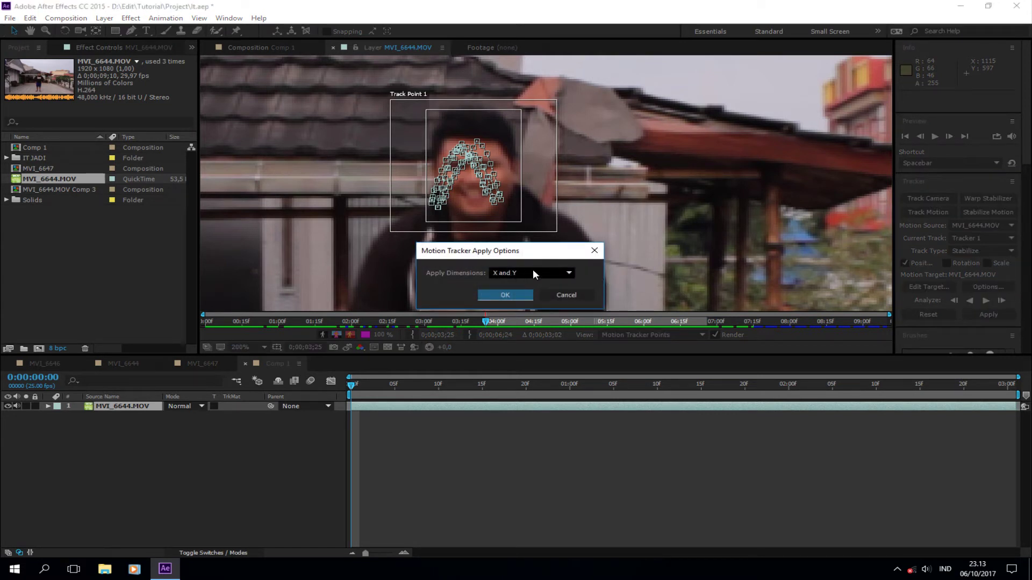
{"action": "left_click", "coordinate": [502, 295]}
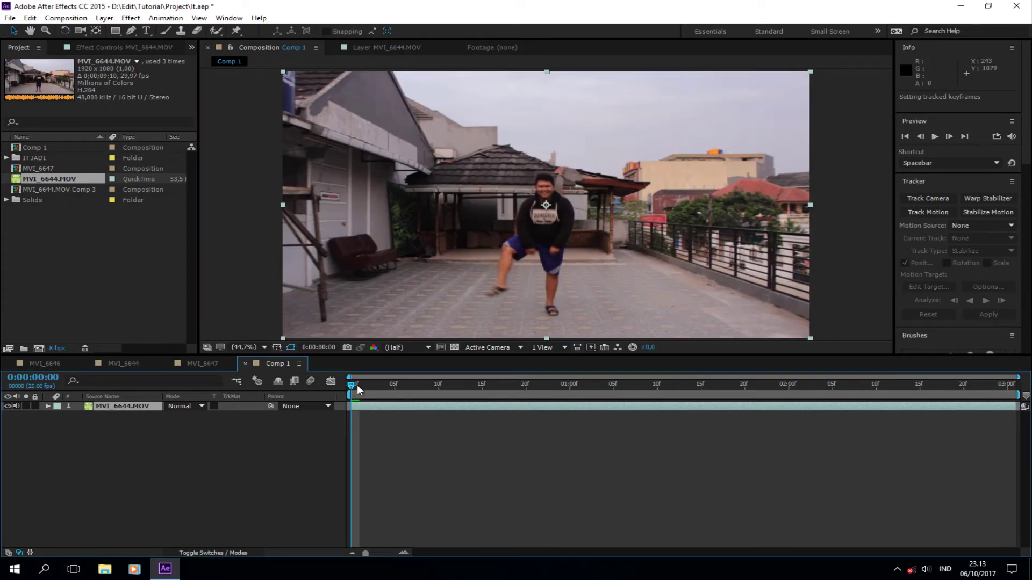
{"action": "mouse_move", "coordinate": [352, 386]}
{"action": "left_mouse_down"}
{"action": "mouse_move", "coordinate": [861, 408]}
{"action": "mouse_move", "coordinate": [947, 424]}
{"action": "mouse_move", "coordinate": [750, 451]}
{"action": "mouse_move", "coordinate": [383, 454]}
{"action": "mouse_move", "coordinate": [345, 465]}
{"action": "left_mouse_up"}
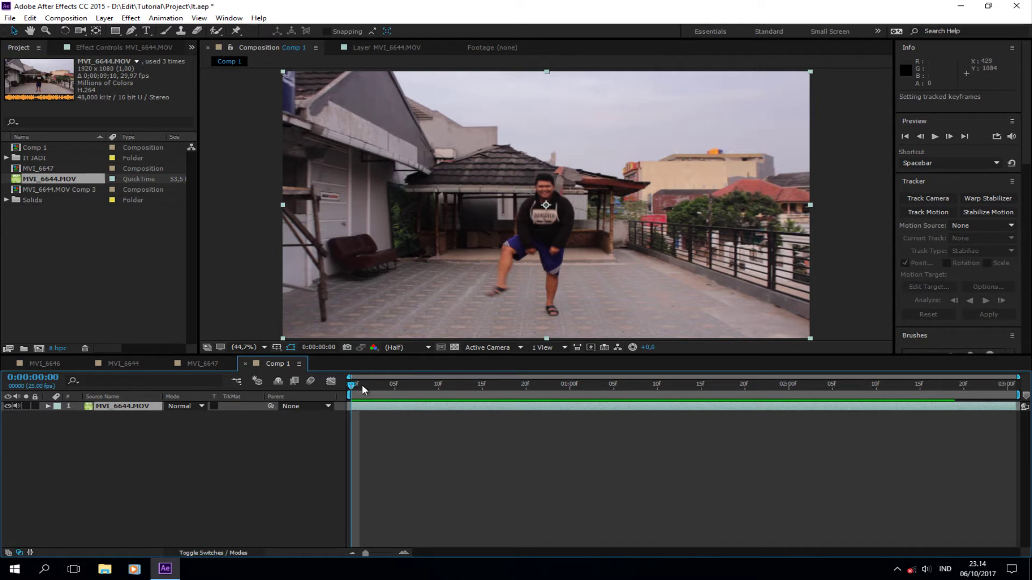
{"action": "left_click_drag", "start_coordinate": [363, 385], "coordinate": [430, 376]}
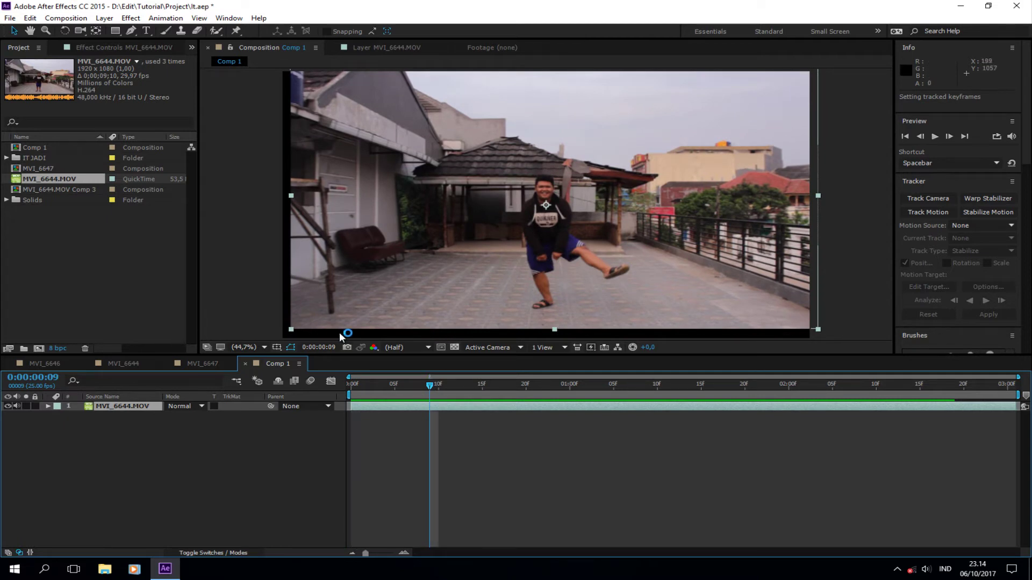
Scale the stabilized MVI_6644.MOV layer up to 108.4%, then scrub the timeline to check the edges
{"action": "left_click", "coordinate": [48, 406]}
{"action": "left_click", "coordinate": [58, 425]}
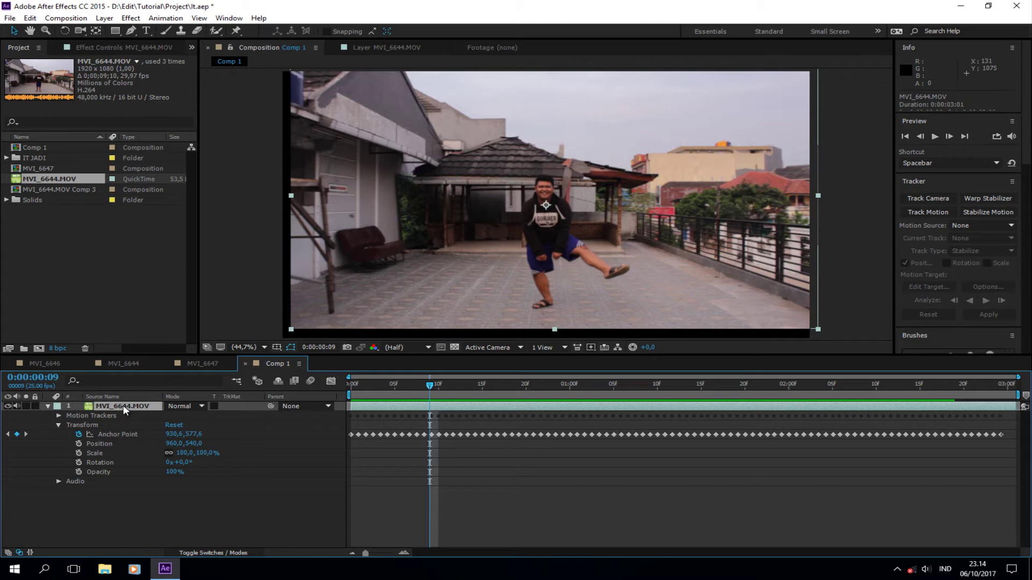
{"action": "key", "text": "s"}
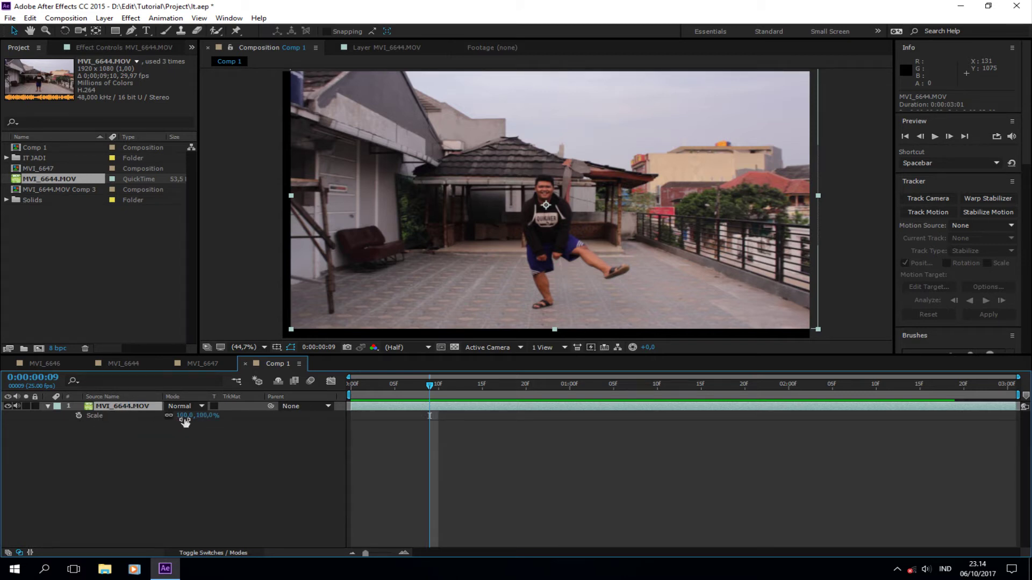
{"action": "left_click_drag", "start_coordinate": [183, 419], "coordinate": [195, 415]}
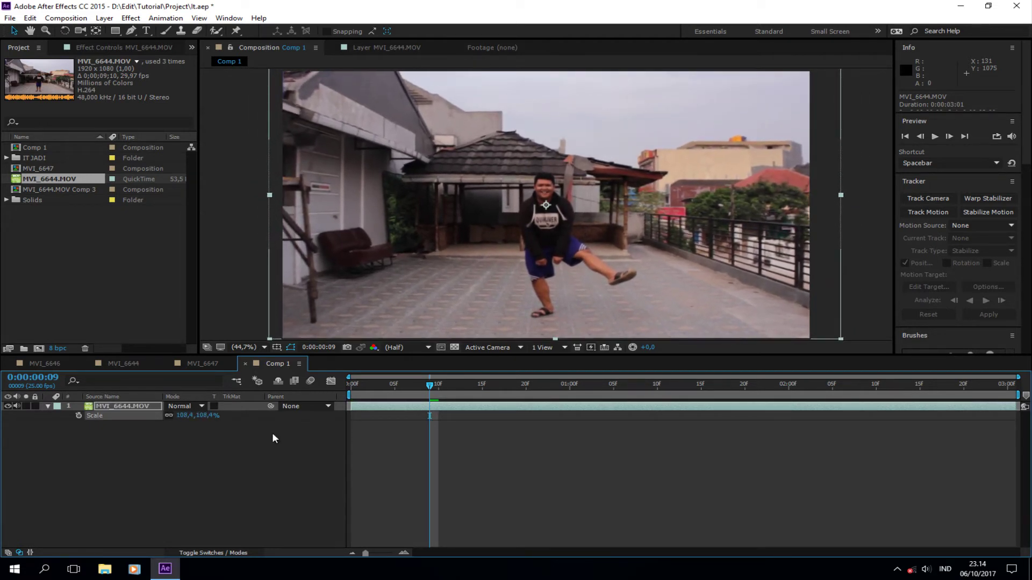
{"action": "left_click_drag", "start_coordinate": [434, 386], "coordinate": [475, 380]}
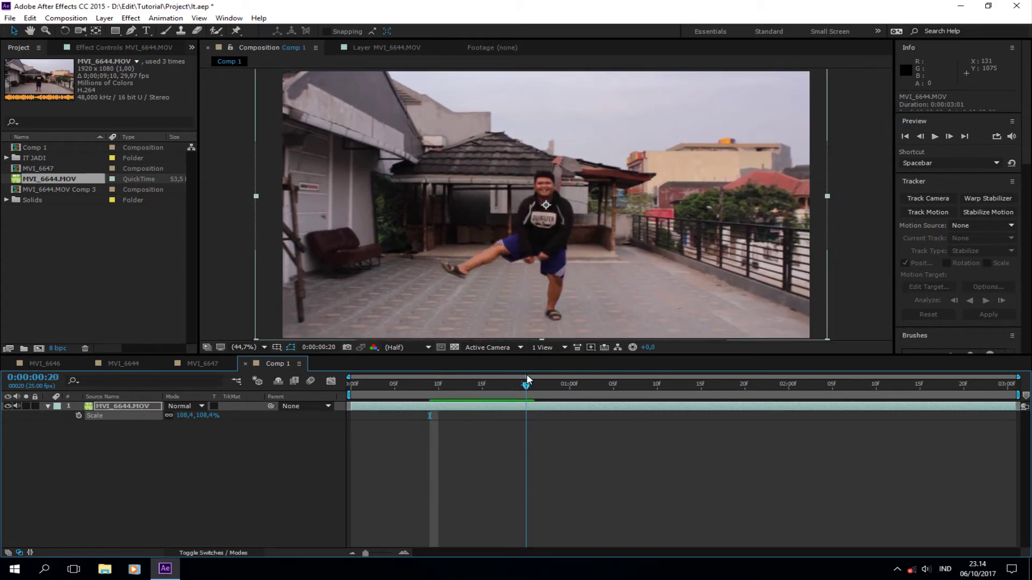
{"action": "mouse_move", "coordinate": [474, 378]}
{"action": "left_mouse_down"}
{"action": "mouse_move", "coordinate": [1008, 385]}
{"action": "mouse_move", "coordinate": [360, 424]}
{"action": "left_mouse_up"}
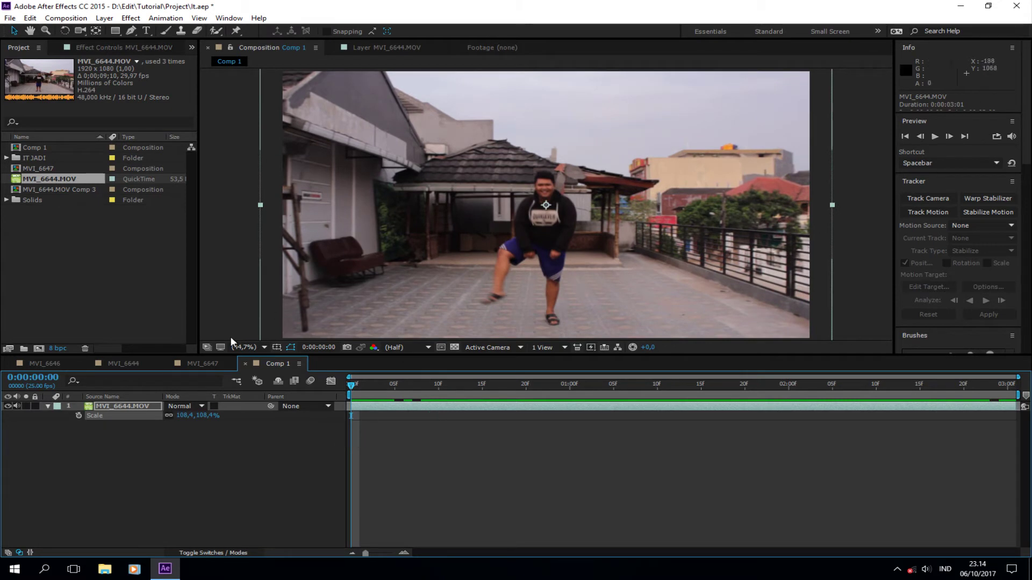
{"action": "key", "text": "space"}
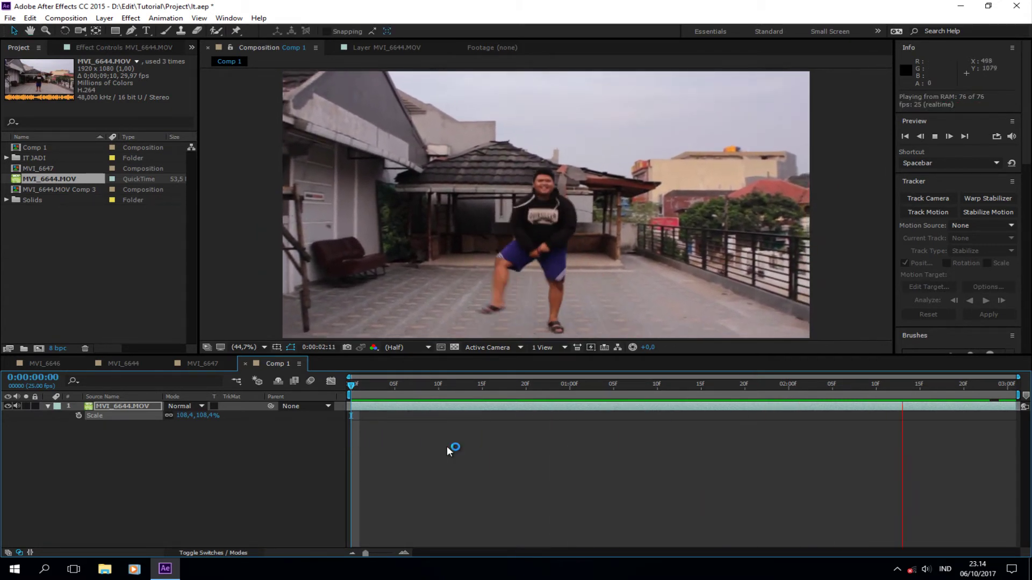
{"action": "key", "text": "space"}
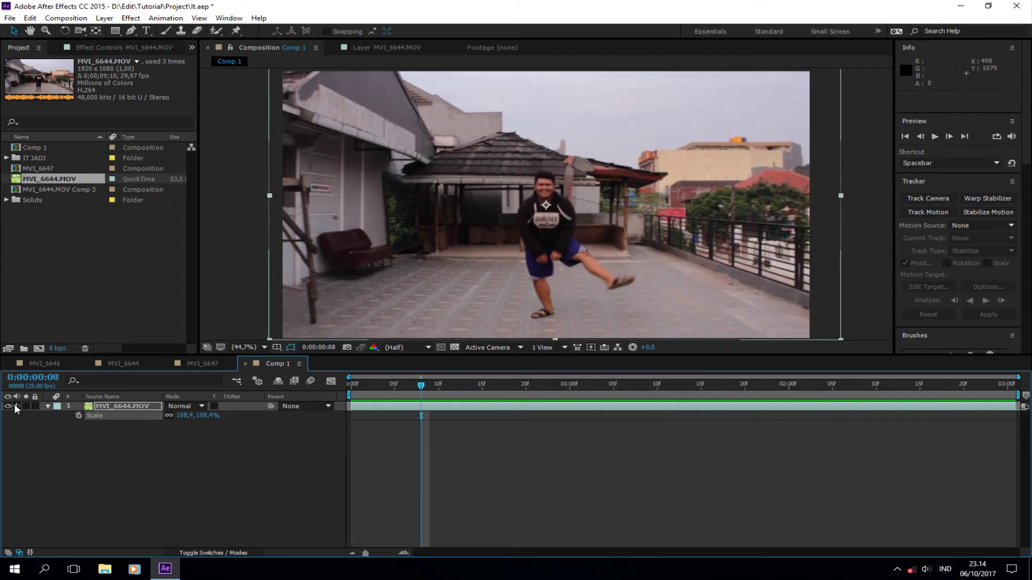
{"action": "left_click", "coordinate": [61, 439]}
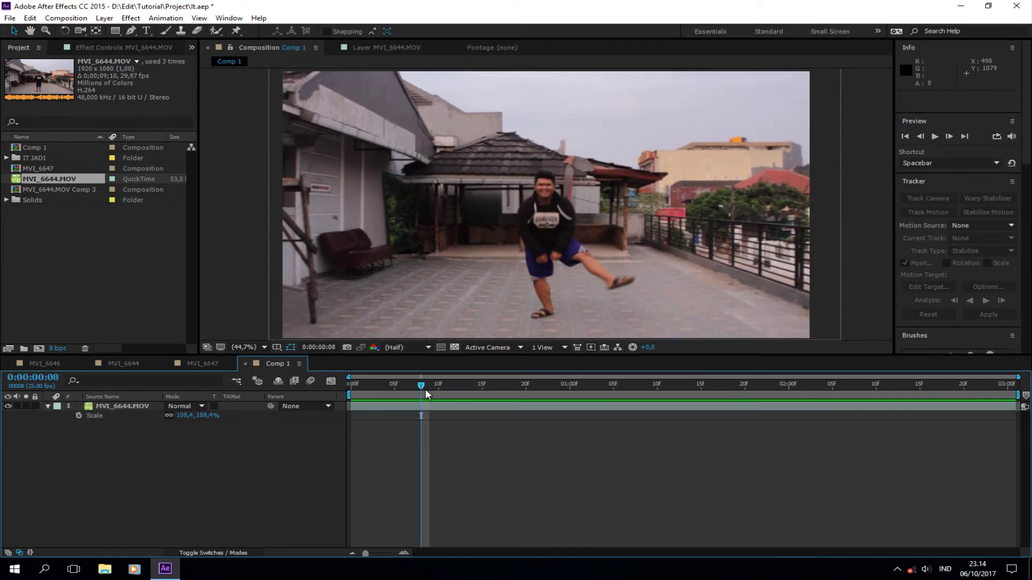
{"action": "left_click_drag", "start_coordinate": [422, 387], "coordinate": [334, 406]}
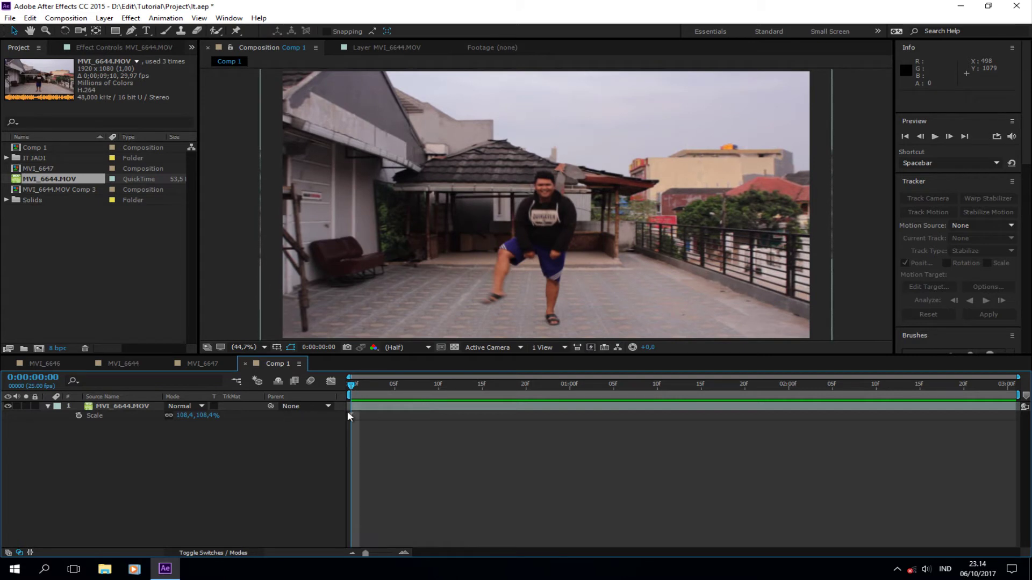
{"action": "key", "text": "space"}
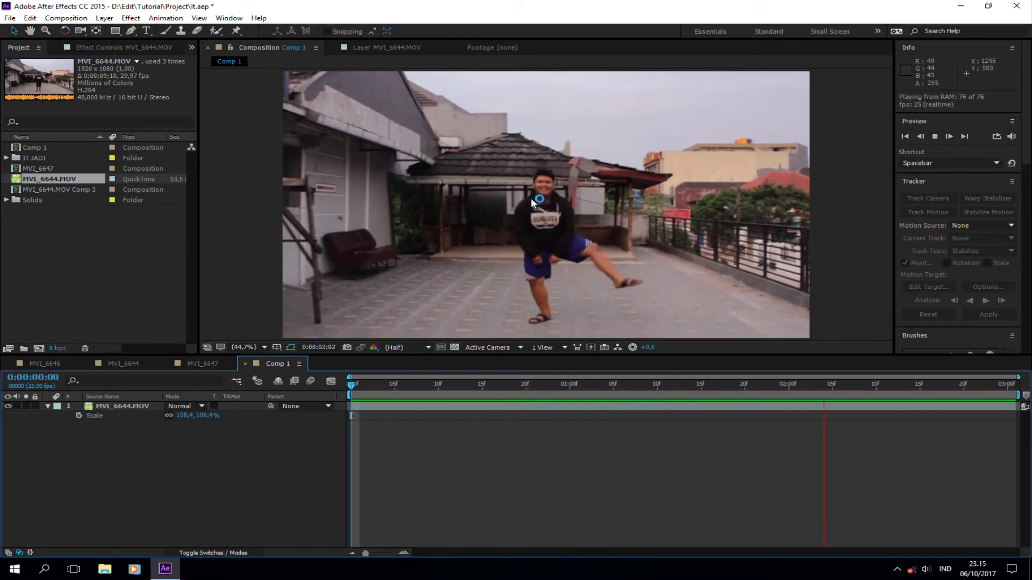
{"action": "key", "text": "space"}
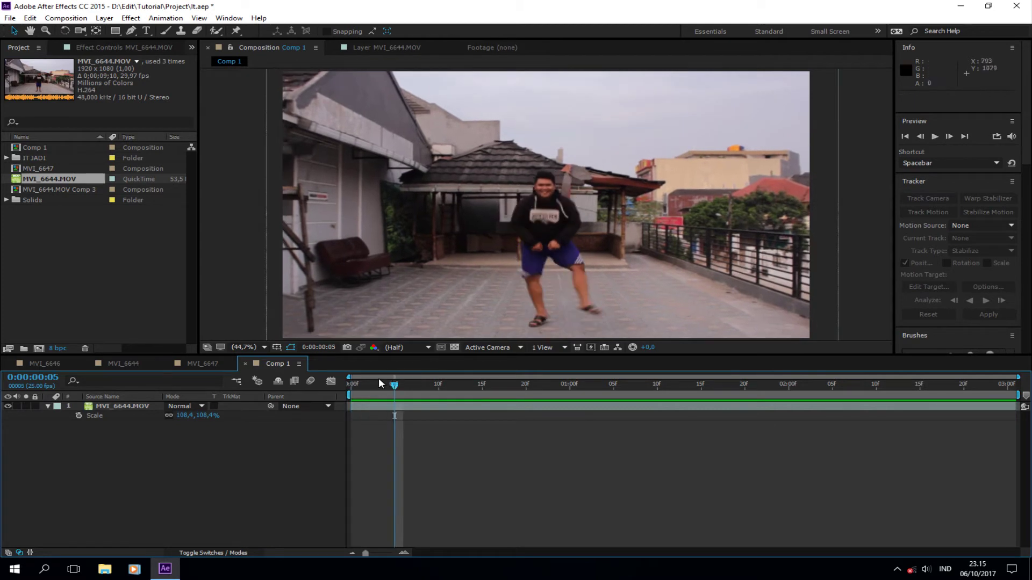
{"action": "key", "text": "Home"}
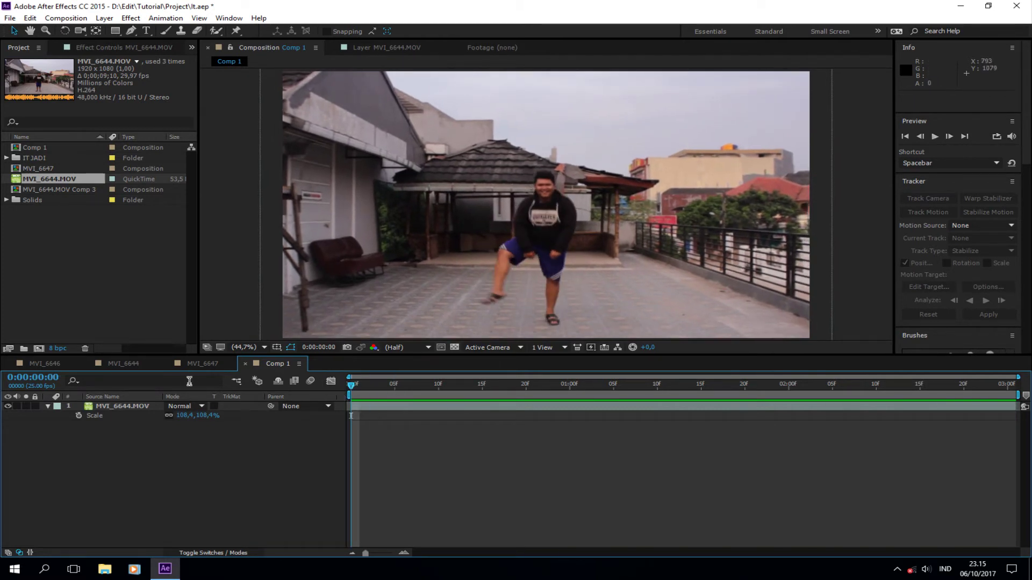
{"action": "left_click", "coordinate": [117, 363]}
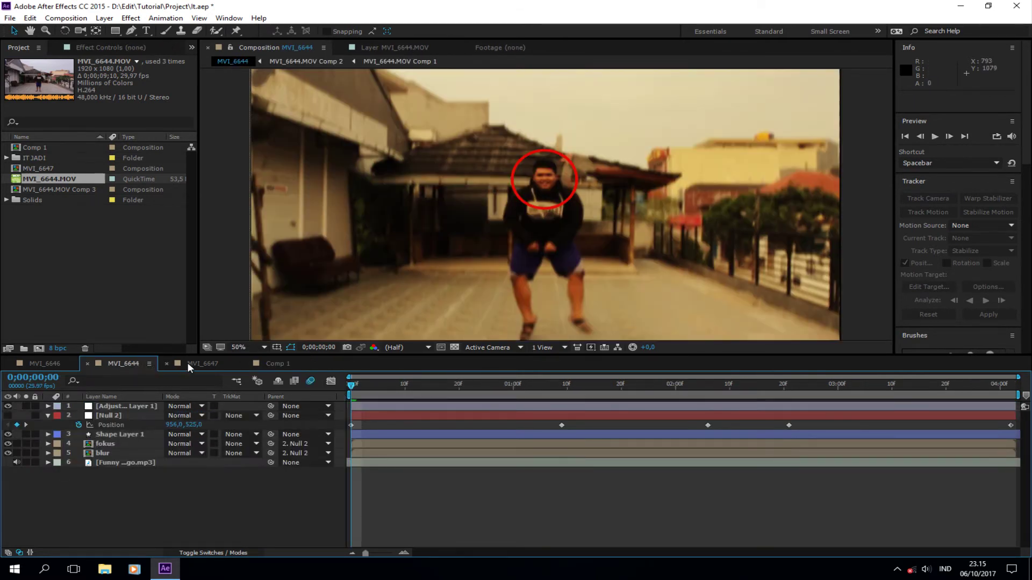
{"action": "left_click", "coordinate": [194, 363]}
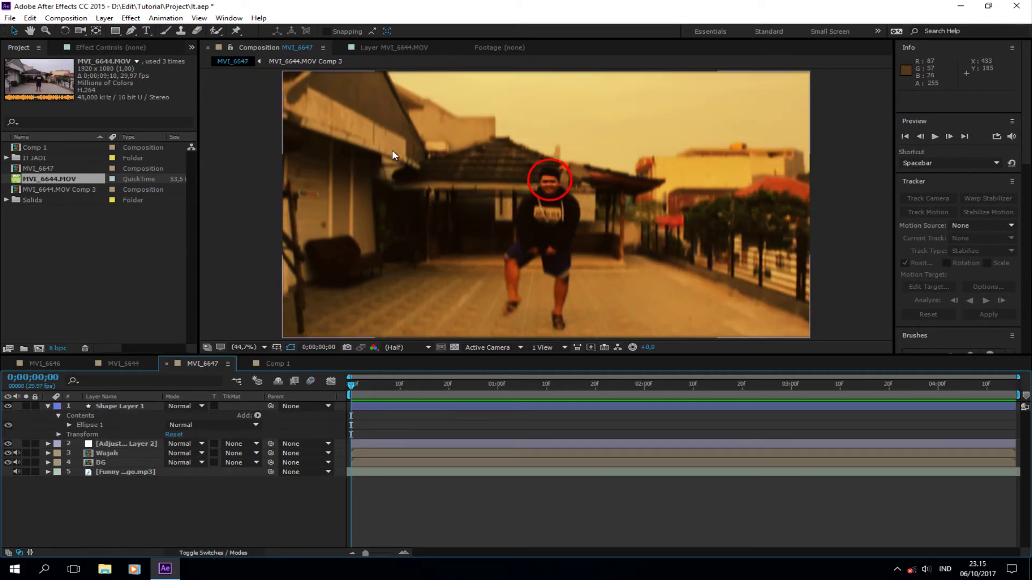
{"action": "left_click", "coordinate": [275, 364]}
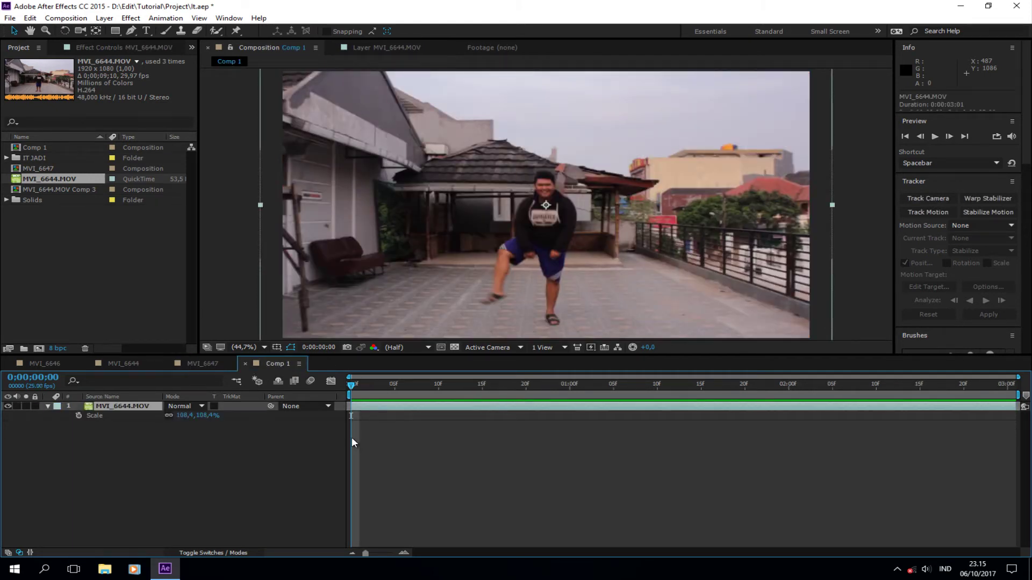
Pre-compose MVI_6644.MOV into MVI_6644.MOV Comp 4, moving all attributes, and return to Comp 1
{"action": "right_click", "coordinate": [110, 408]}
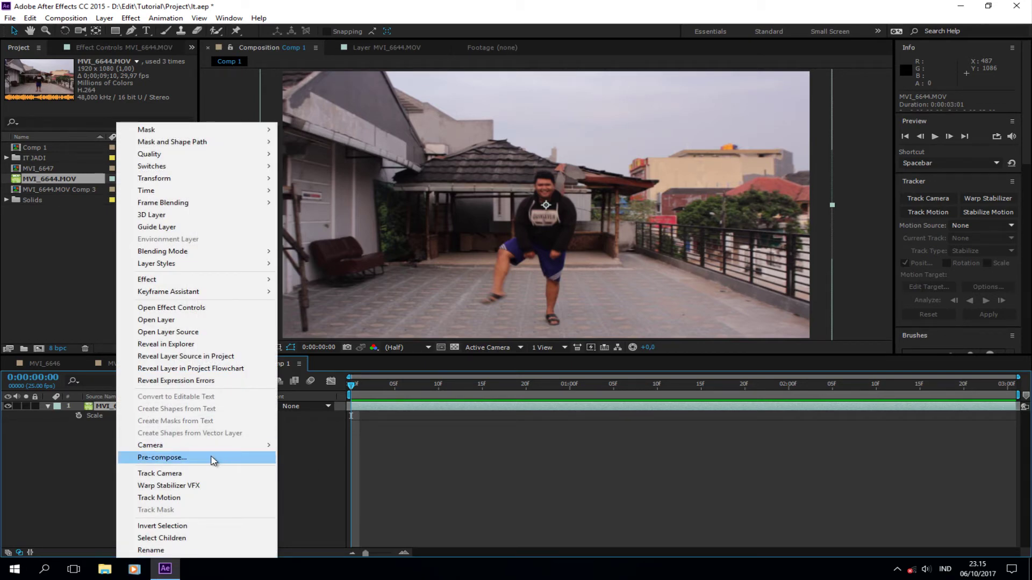
{"action": "left_click", "coordinate": [214, 461]}
{"action": "left_click", "coordinate": [453, 282]}
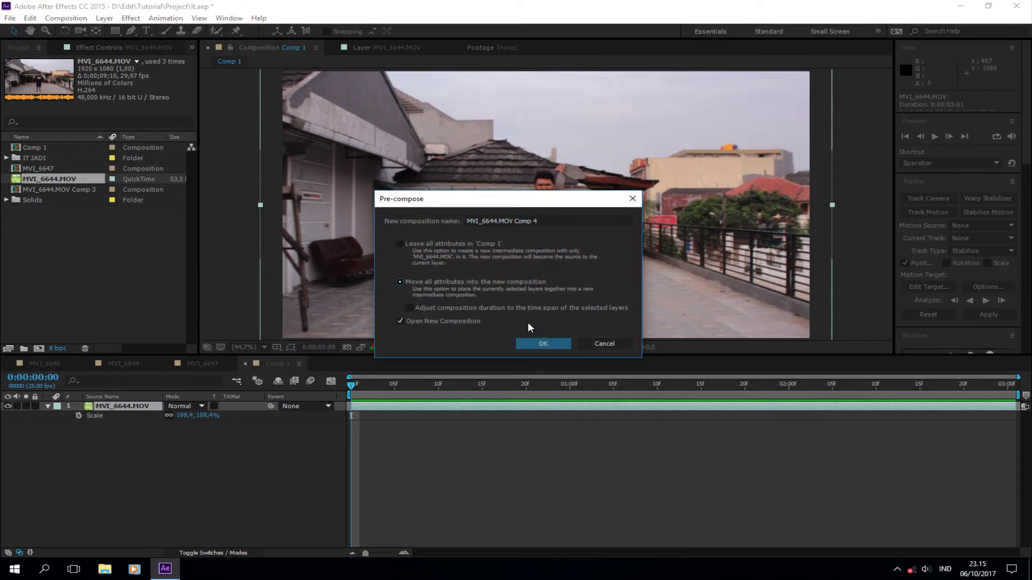
{"action": "left_click", "coordinate": [541, 343]}
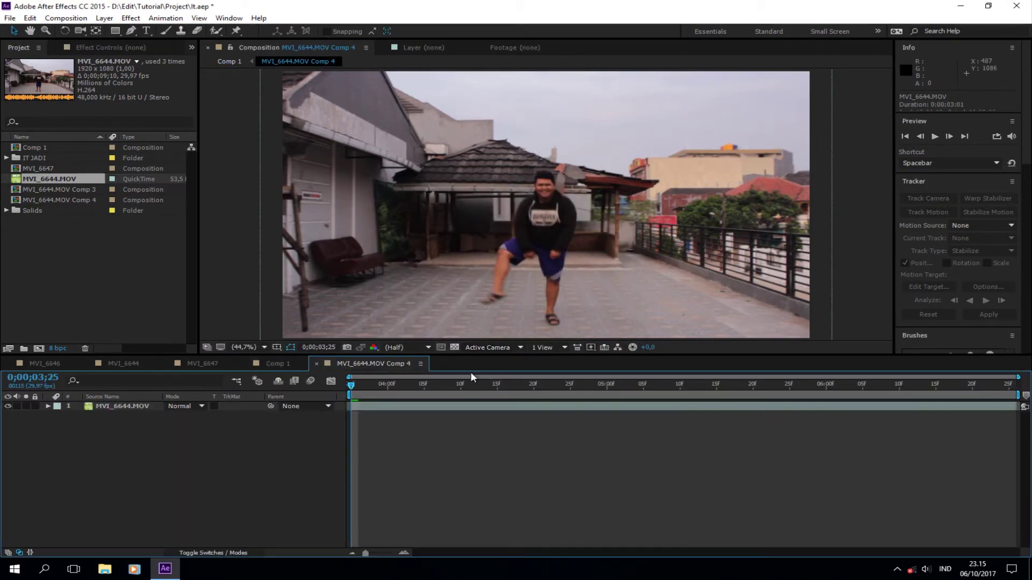
{"action": "left_click", "coordinate": [316, 364]}
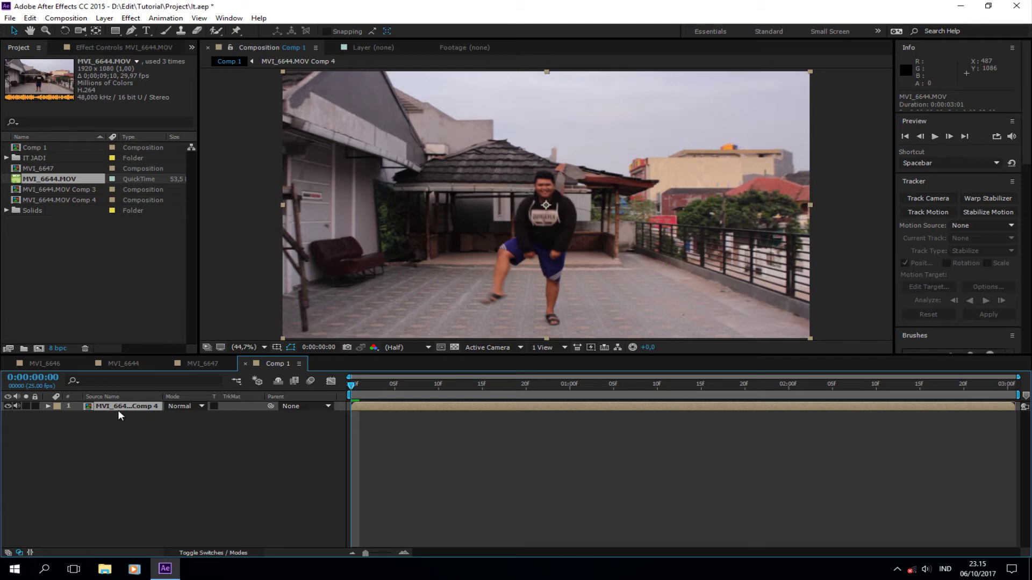
Duplicate the nested clip layer in Comp 1
{"action": "left_click", "coordinate": [30, 18]}
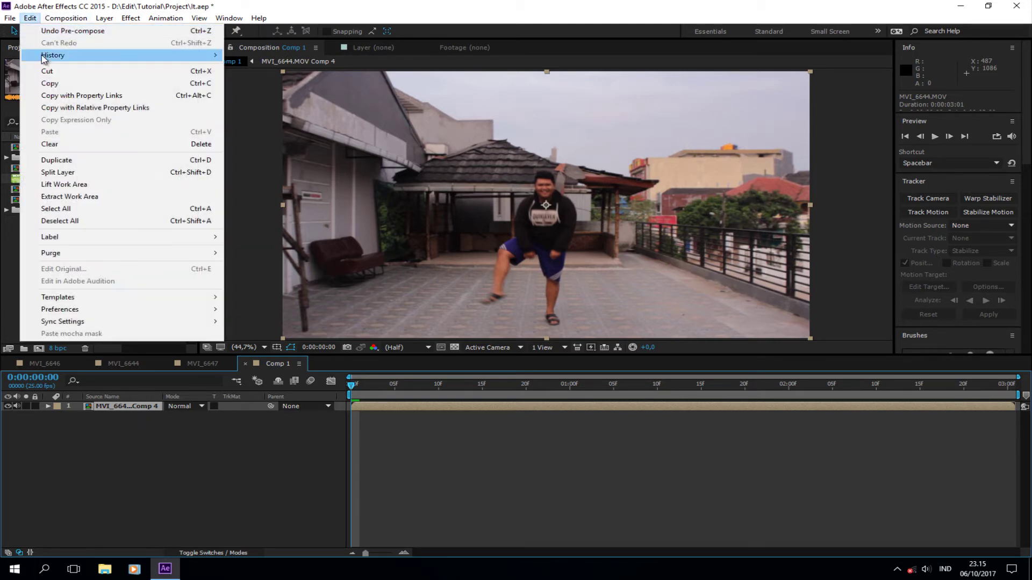
{"action": "left_click", "coordinate": [67, 166]}
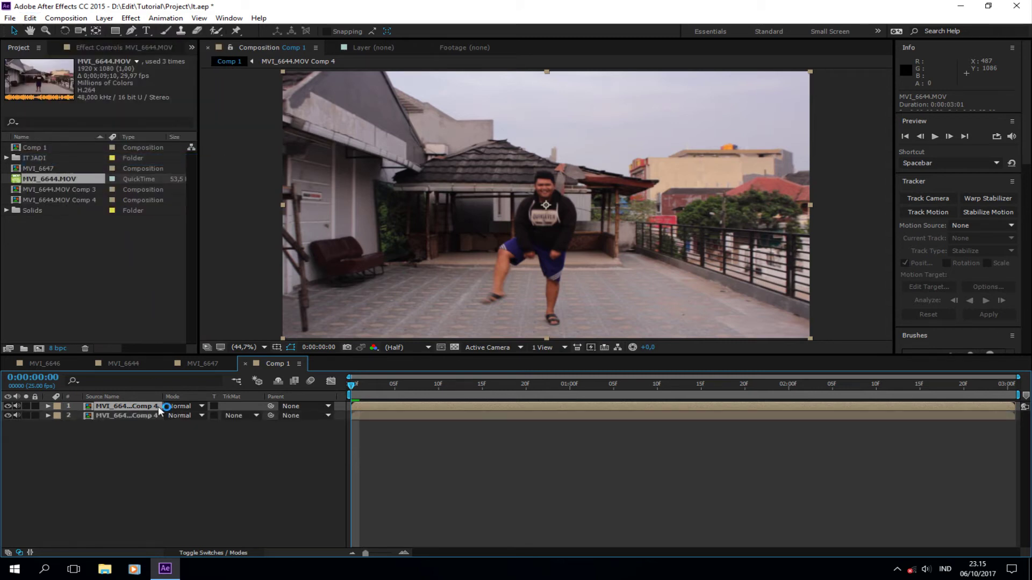
{"action": "left_click", "coordinate": [140, 437]}
{"action": "left_click", "coordinate": [102, 410]}
{"action": "left_click", "coordinate": [112, 419]}
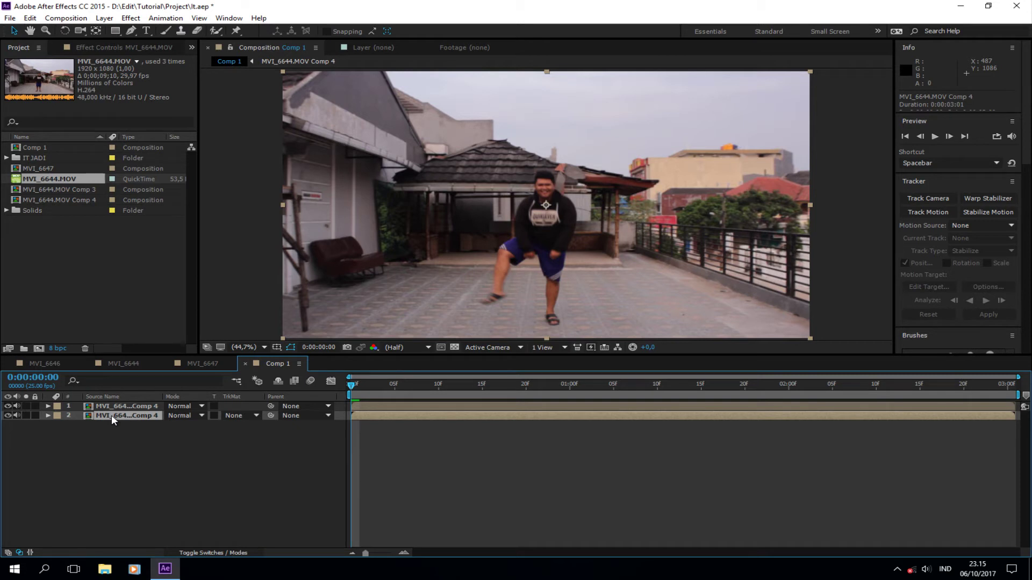
Rename the lower copy to BG and the top copy to Fokus wajah
{"action": "key", "text": "Return"}
{"action": "type", "text": "BG"}
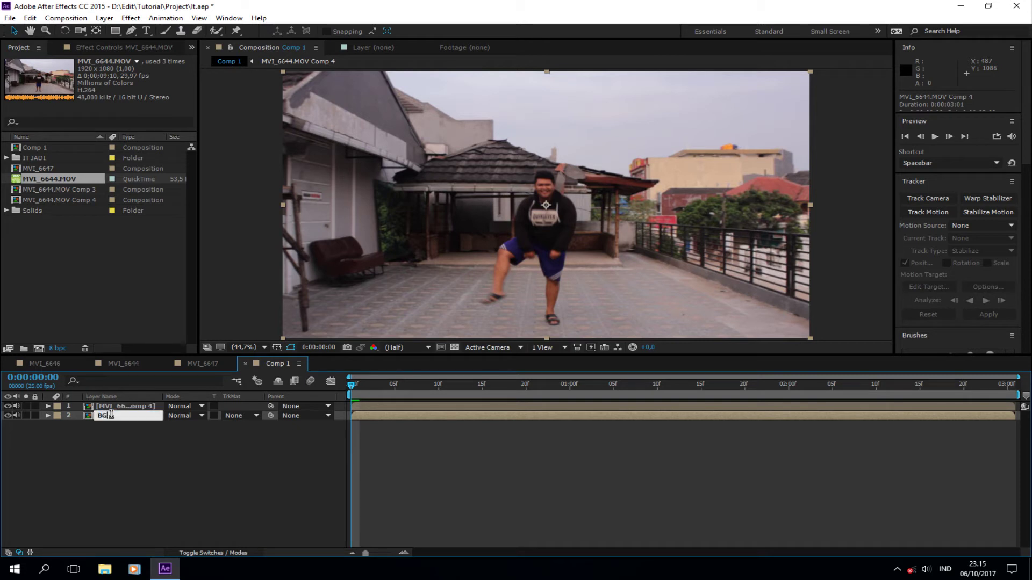
{"action": "left_click", "coordinate": [114, 454]}
{"action": "left_click", "coordinate": [122, 405]}
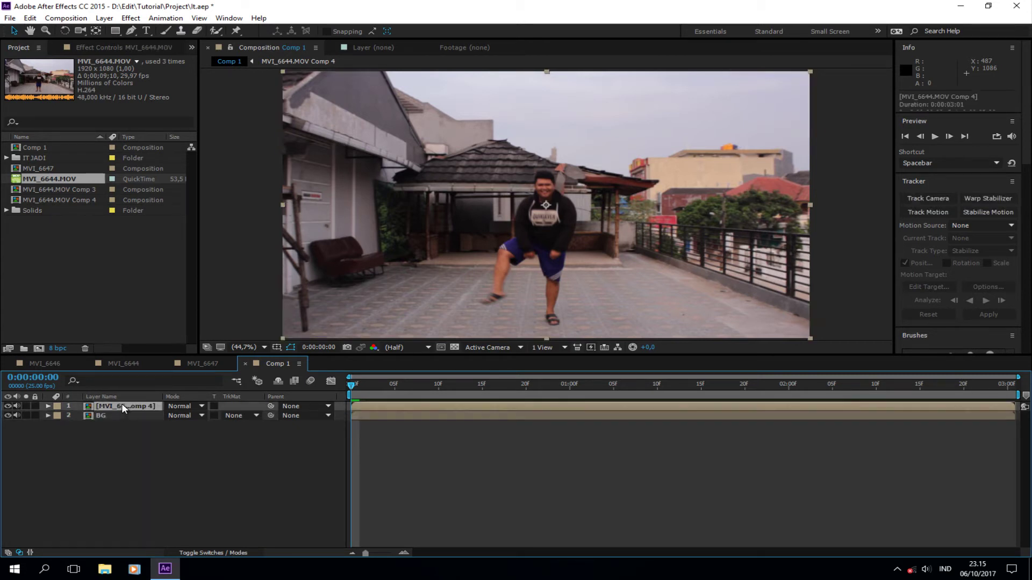
{"action": "key", "text": "Return"}
{"action": "type", "text": "Fokus wajah"}
{"action": "left_click", "coordinate": [106, 453]}
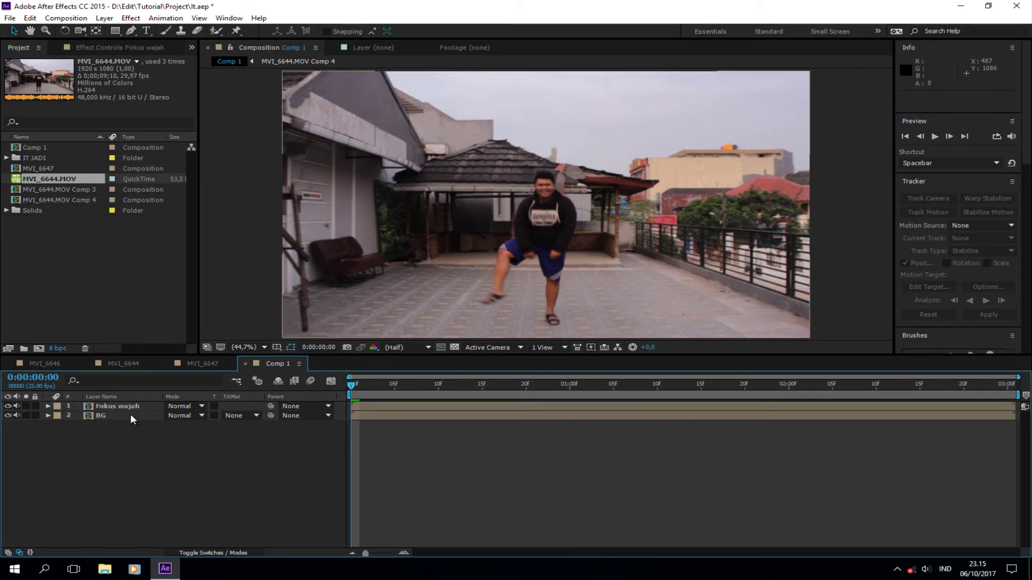
Hide the Fokus wajah layer
{"action": "left_click", "coordinate": [130, 415]}
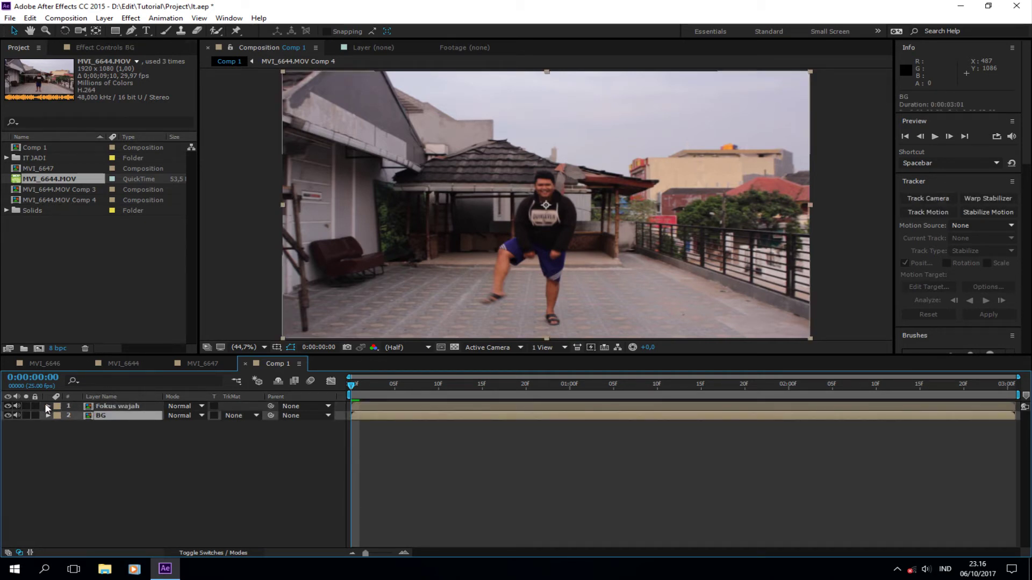
{"action": "left_click", "coordinate": [7, 407]}
{"action": "left_click", "coordinate": [7, 406]}
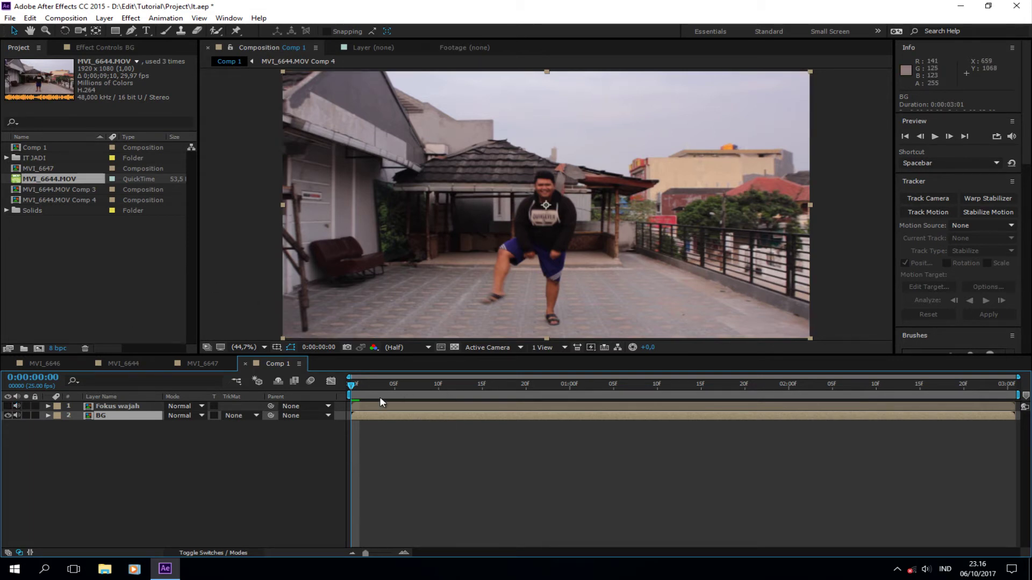
Try a Fast Blur of 20 on the BG layer, then undo the blur amount
{"action": "left_click", "coordinate": [130, 18]}
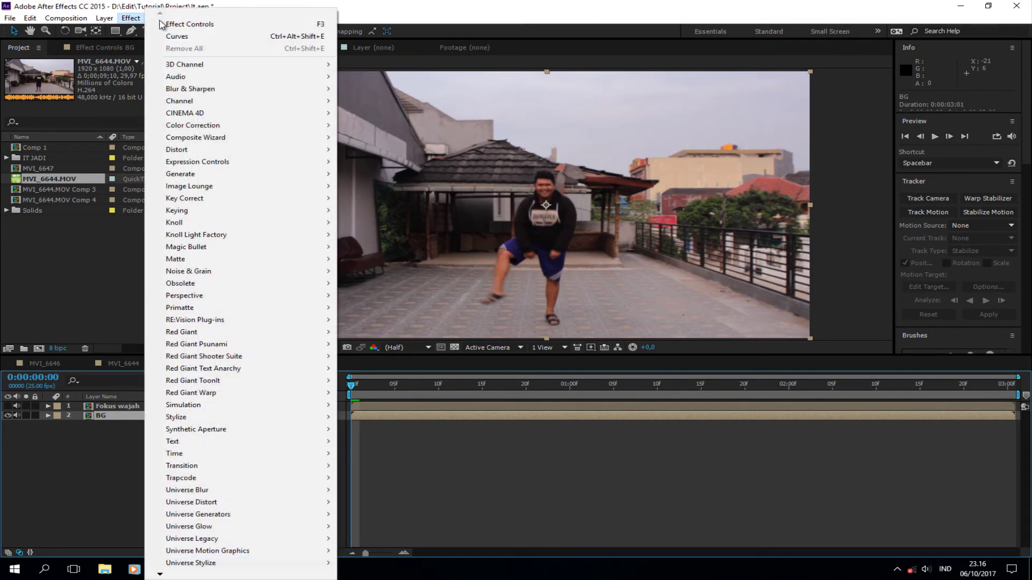
{"action": "mouse_move", "coordinate": [245, 90]}
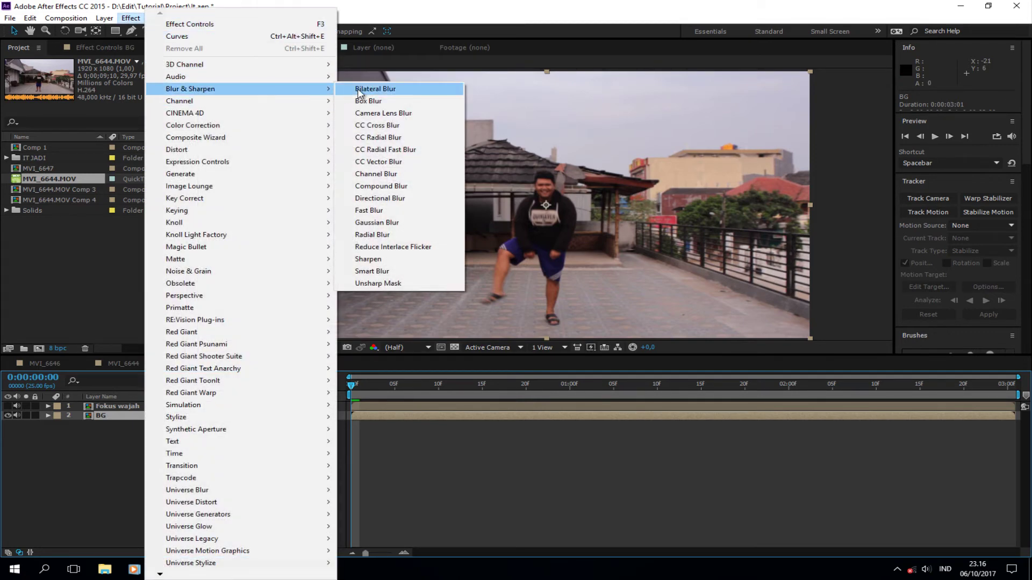
{"action": "left_click", "coordinate": [405, 212]}
{"action": "mouse_move", "coordinate": [113, 79]}
{"action": "left_mouse_down"}
{"action": "mouse_move", "coordinate": [125, 78]}
{"action": "mouse_move", "coordinate": [114, 80]}
{"action": "left_mouse_up"}
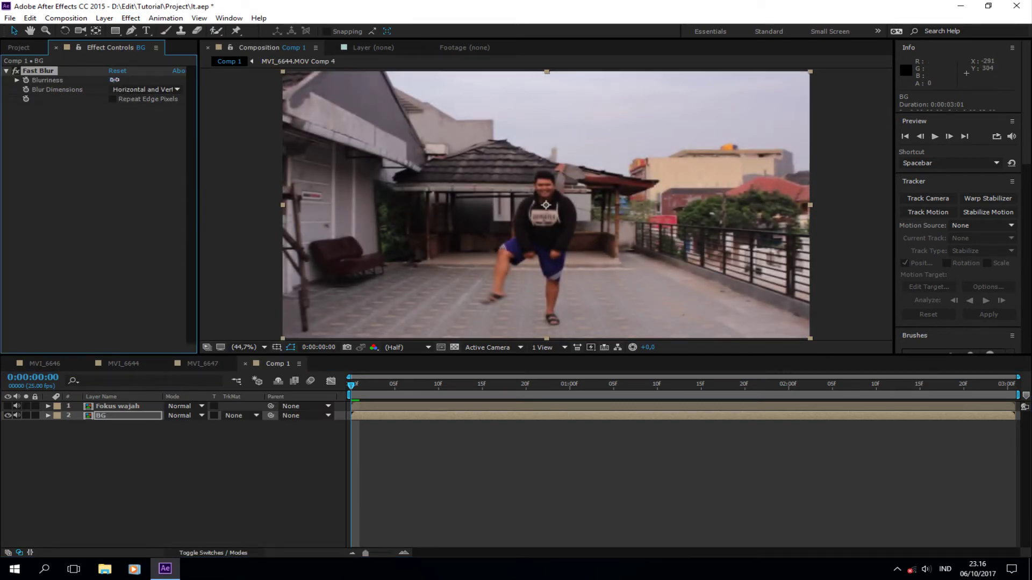
{"action": "key", "text": "ctrl+z"}
{"action": "key", "text": "ctrl+z"}
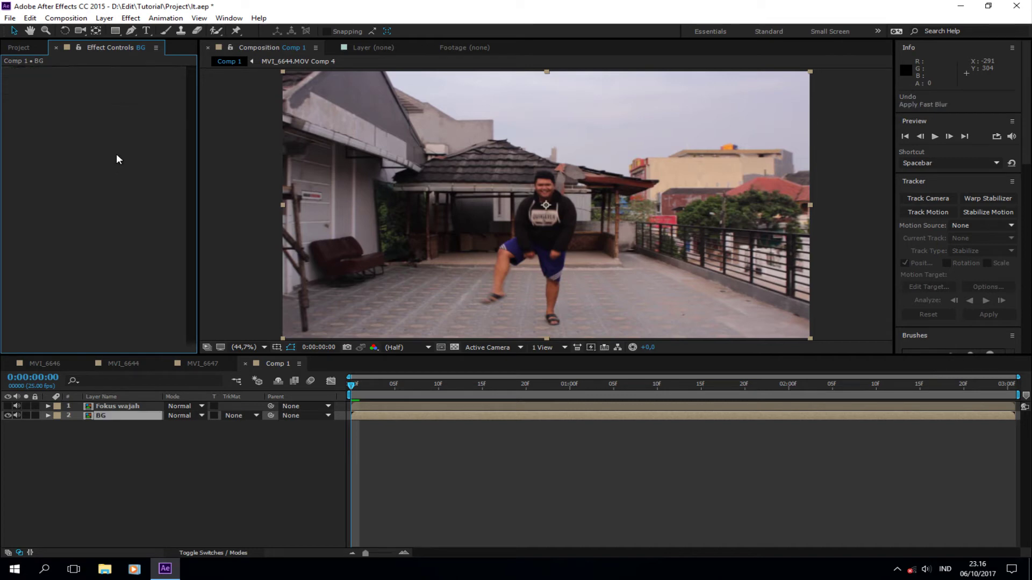
Apply Directional Blur to BG and settle its Blur Length at 17.9
{"action": "left_click", "coordinate": [130, 18]}
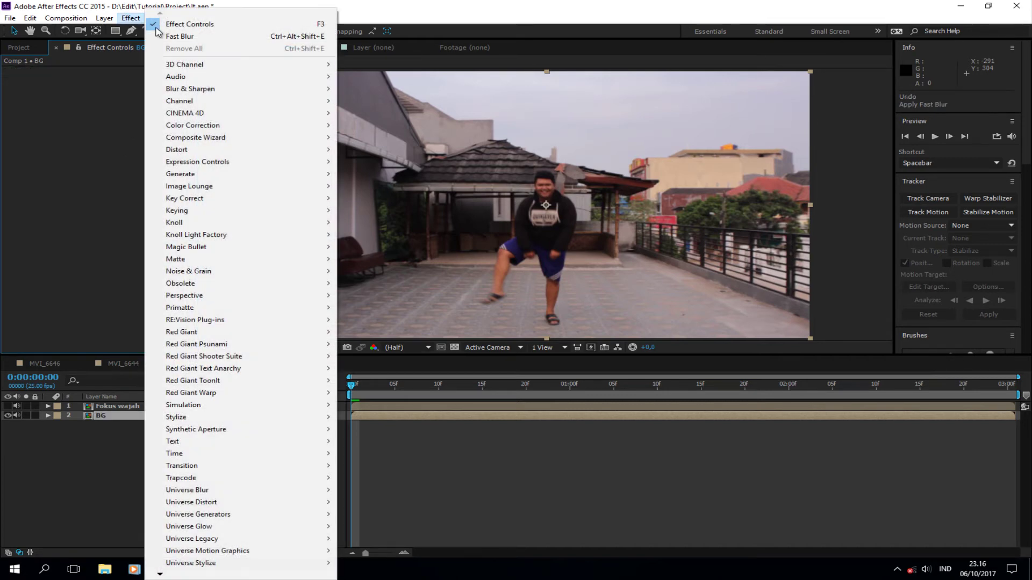
{"action": "mouse_move", "coordinate": [260, 91]}
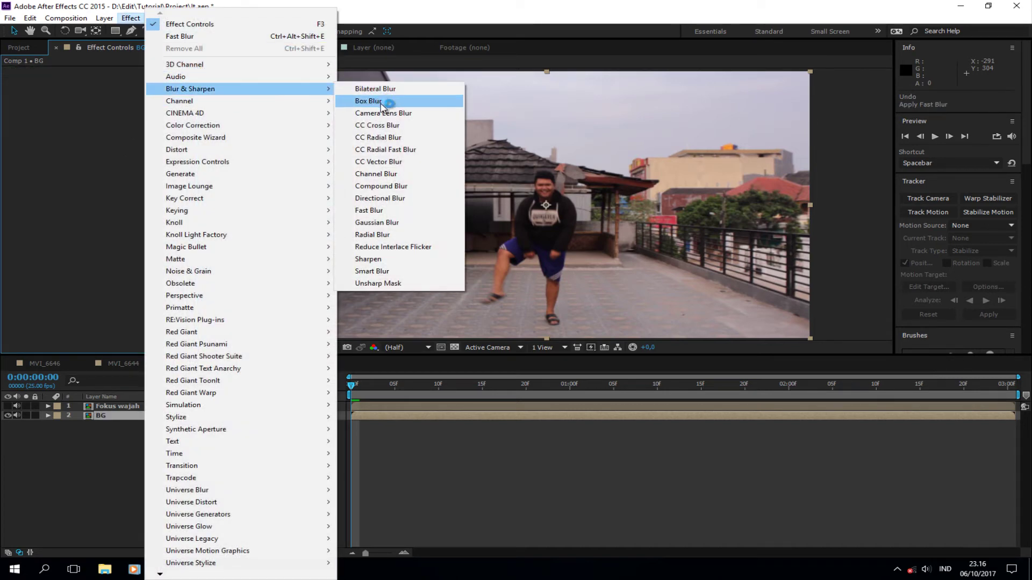
{"action": "left_click", "coordinate": [398, 198]}
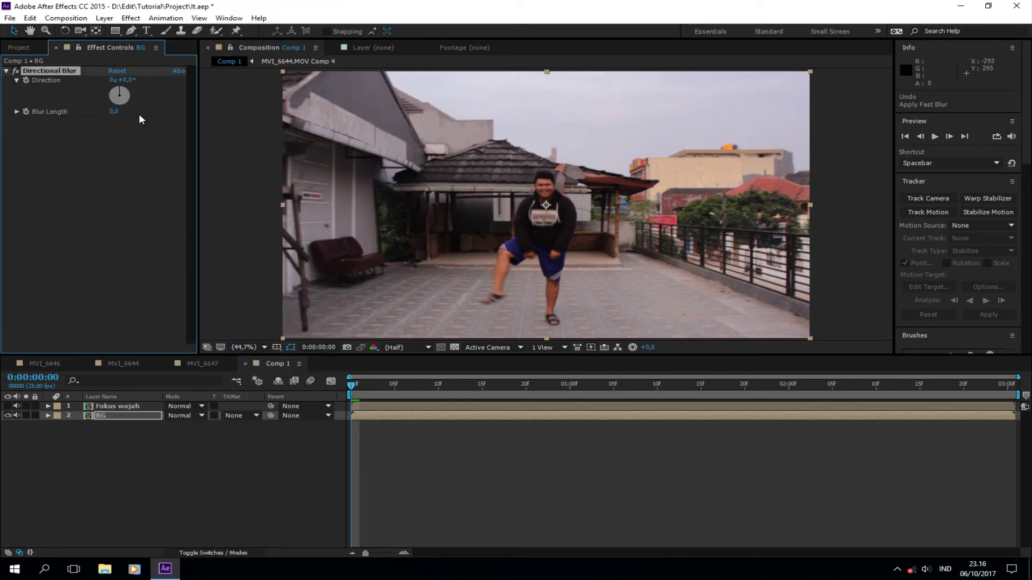
{"action": "left_click_drag", "start_coordinate": [116, 112], "coordinate": [187, 107]}
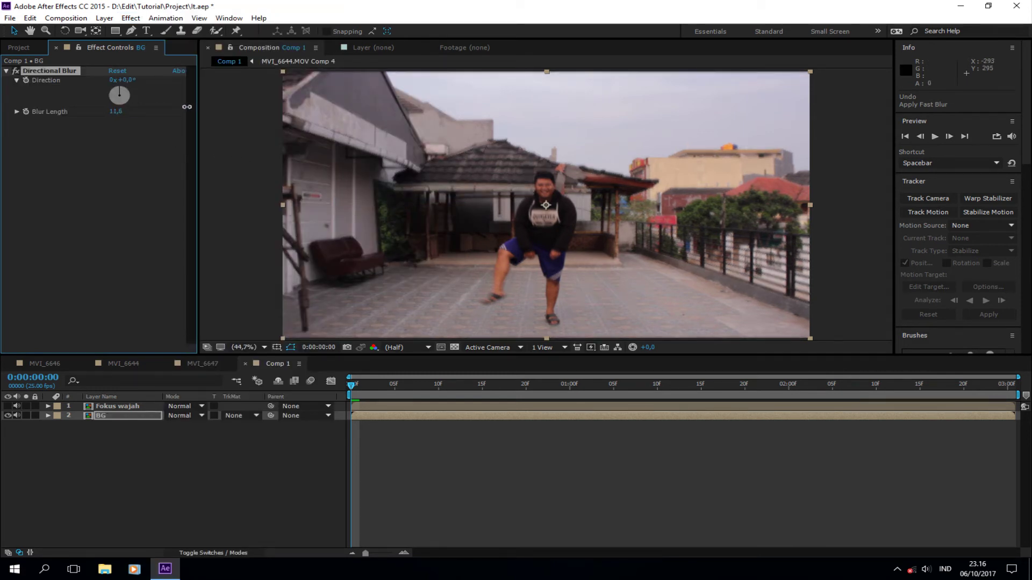
{"action": "mouse_move", "coordinate": [121, 92]}
{"action": "left_mouse_down"}
{"action": "mouse_move", "coordinate": [149, 131]}
{"action": "mouse_move", "coordinate": [137, 85]}
{"action": "mouse_move", "coordinate": [120, 74]}
{"action": "left_mouse_up"}
{"action": "left_click_drag", "start_coordinate": [117, 114], "coordinate": [213, 106]}
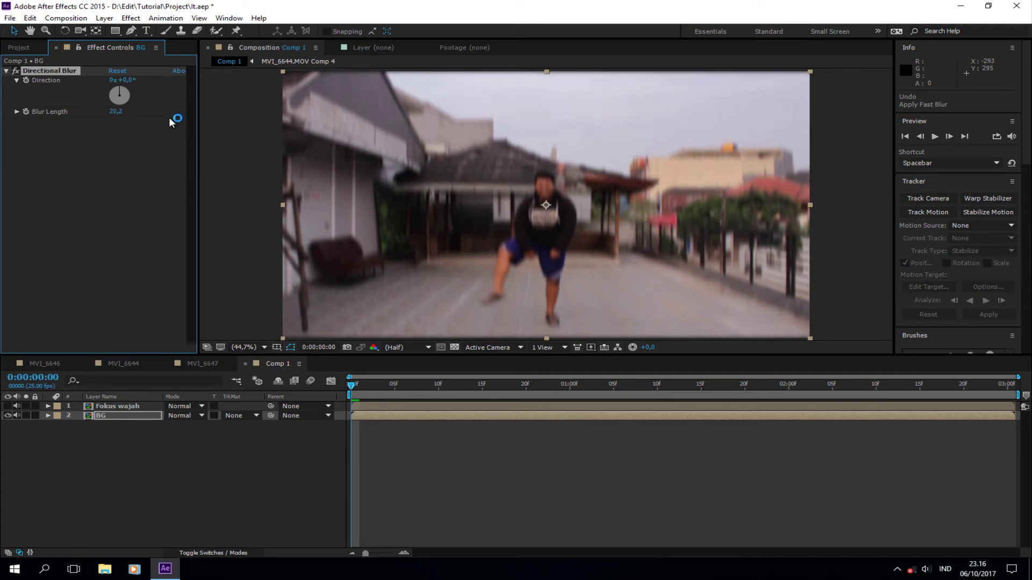
{"action": "left_click_drag", "start_coordinate": [116, 113], "coordinate": [104, 111]}
Zoom in on the dancer and toggle Fokus wajah off and on to compare the blur
{"action": "scroll", "coordinate": [555, 184], "scroll_direction": "up", "scroll_amount": 1}
{"action": "scroll", "coordinate": [555, 182], "scroll_direction": "up", "scroll_amount": 1}
{"action": "scroll", "coordinate": [538, 199], "scroll_direction": "up", "scroll_amount": 1}
{"action": "left_click_drag", "start_coordinate": [520, 216], "coordinate": [508, 233]}
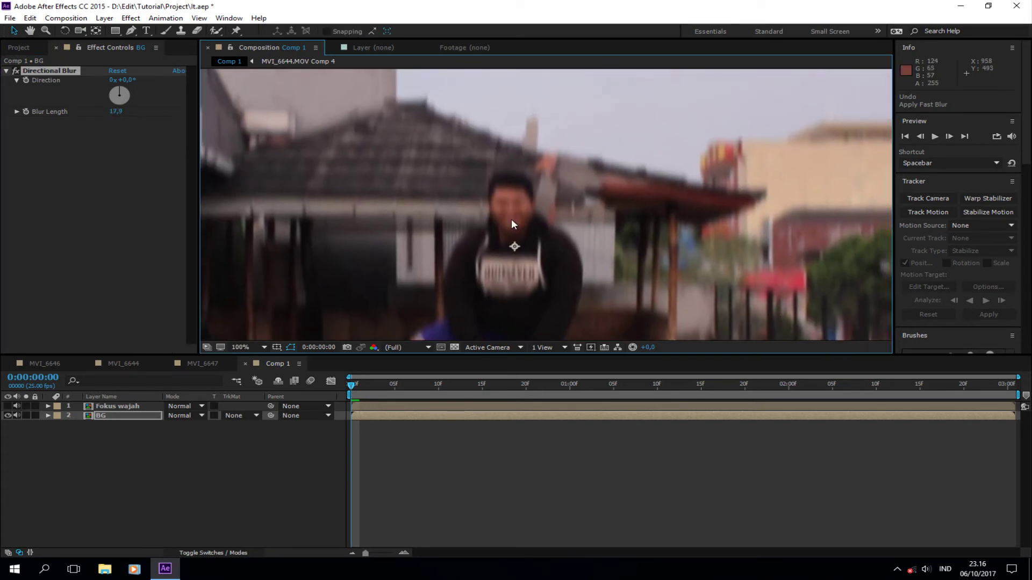
{"action": "left_click", "coordinate": [7, 407]}
{"action": "left_click", "coordinate": [7, 407]}
Switch the shape tool to the Ellipse Tool
{"action": "scroll", "coordinate": [438, 238], "scroll_direction": "down", "scroll_amount": 2}
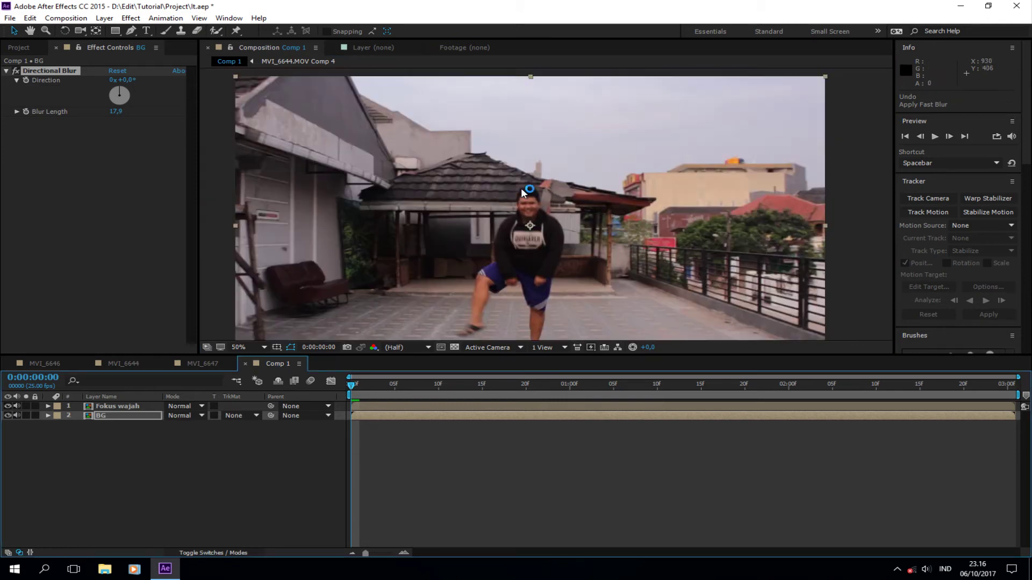
{"action": "left_click_drag", "start_coordinate": [427, 160], "coordinate": [374, 157]}
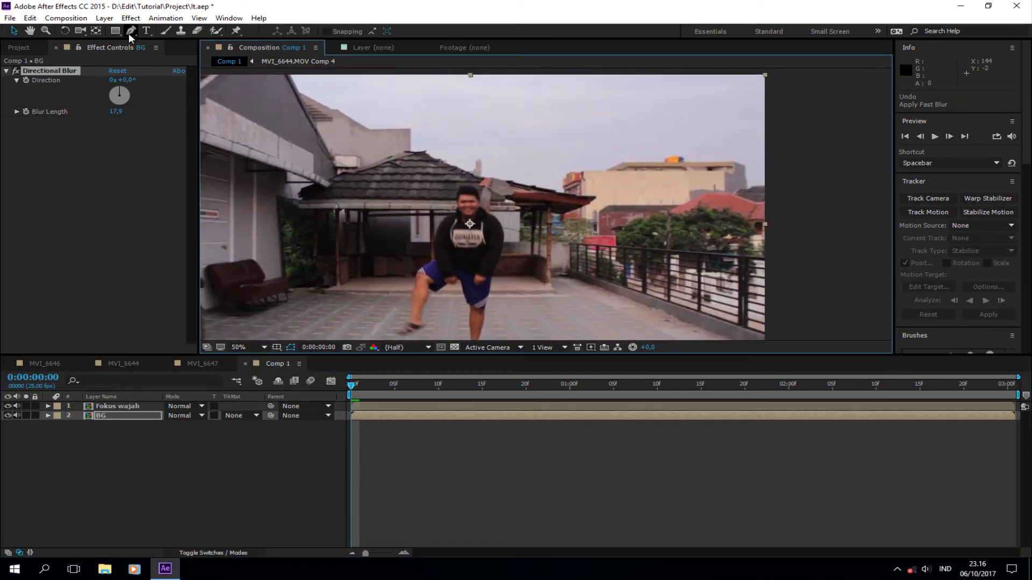
{"action": "left_click_drag", "start_coordinate": [115, 29], "coordinate": [159, 53]}
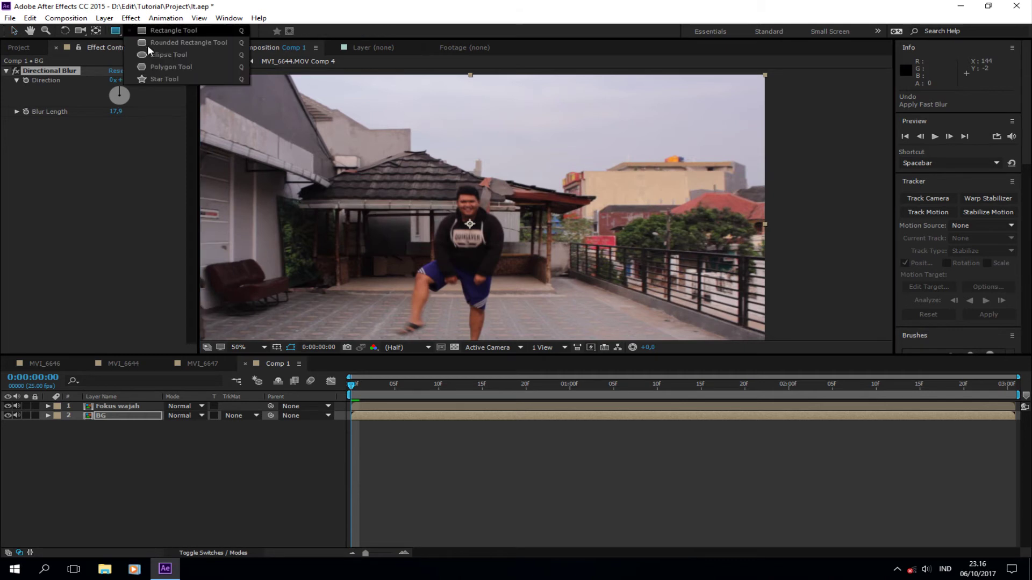
{"action": "left_click", "coordinate": [159, 53]}
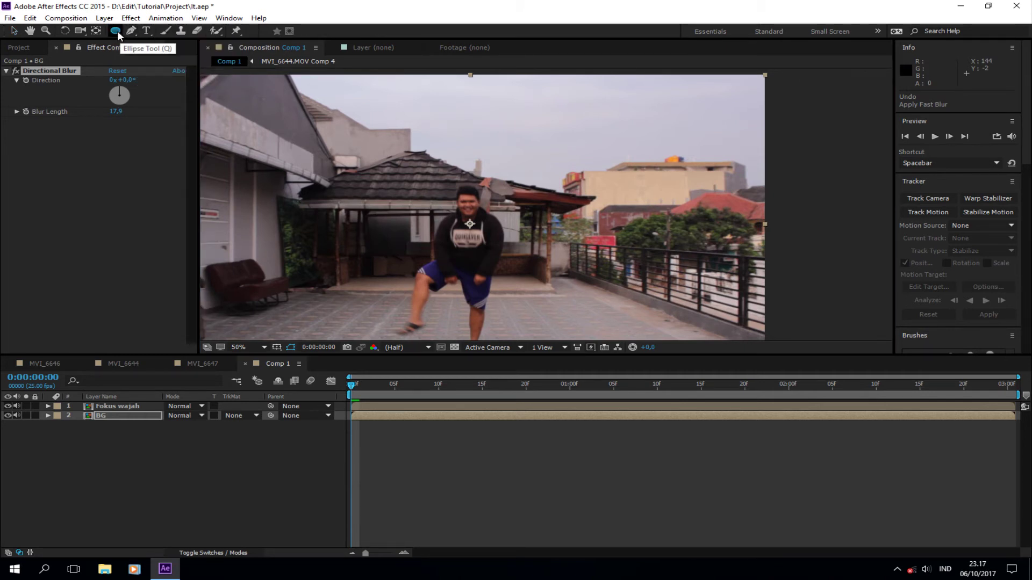
Undo the oval mask drawn on BG and select the Fokus wajah layer
{"action": "left_click_drag", "start_coordinate": [117, 31], "coordinate": [151, 57]}
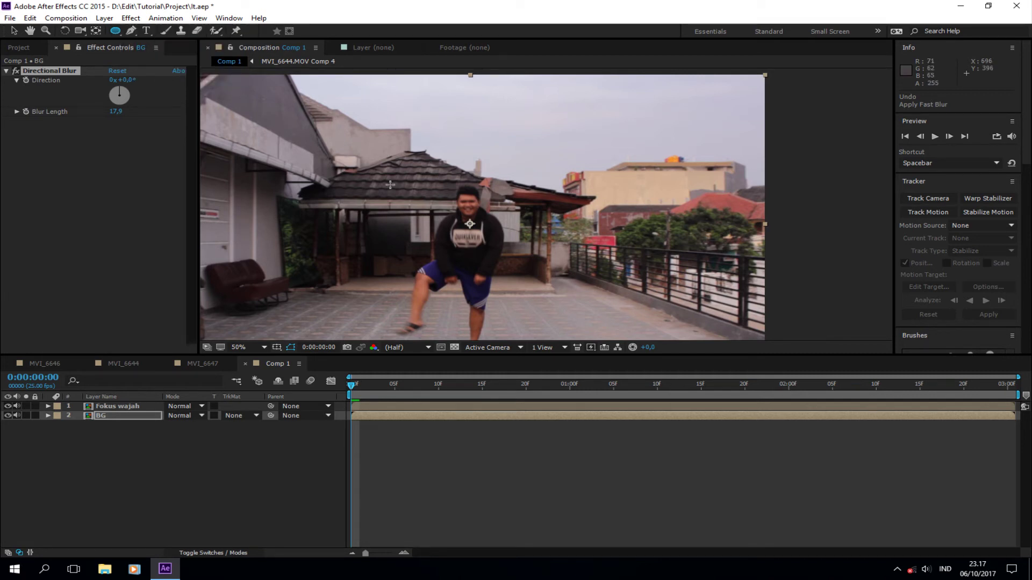
{"action": "scroll", "coordinate": [547, 203], "scroll_direction": "up", "scroll_amount": 2}
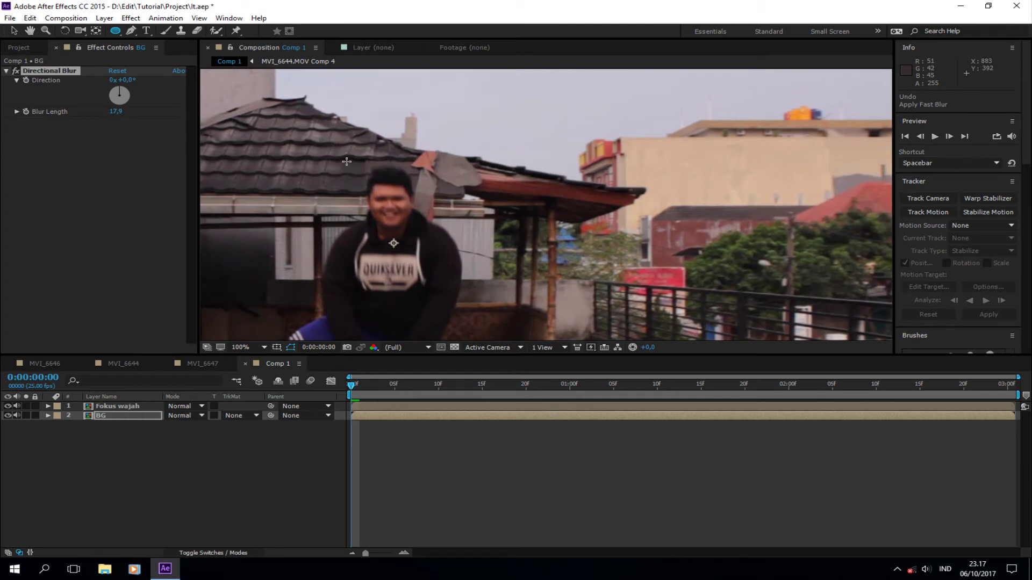
{"action": "left_click_drag", "start_coordinate": [346, 161], "coordinate": [413, 223]}
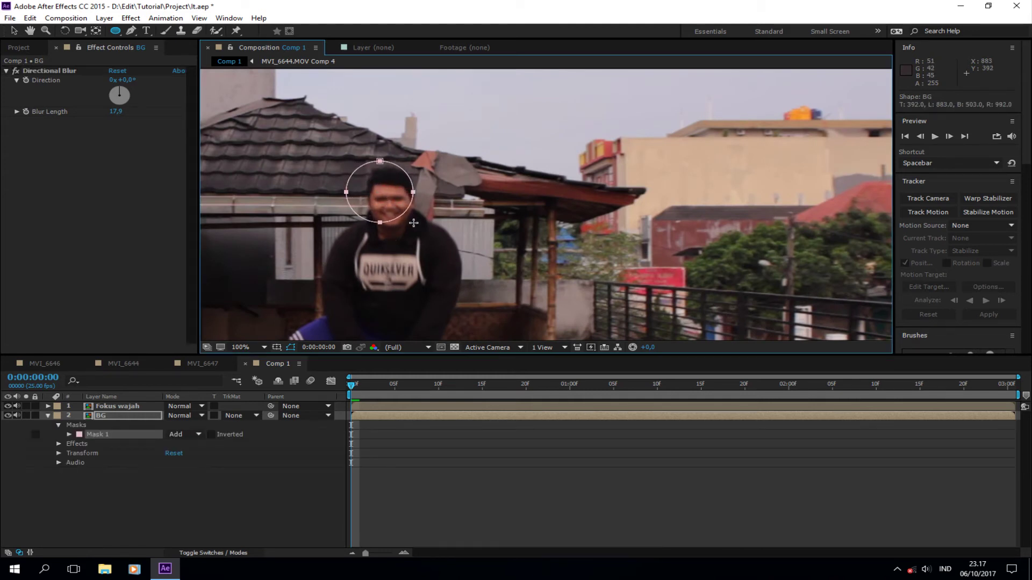
{"action": "key", "text": "ctrl+z"}
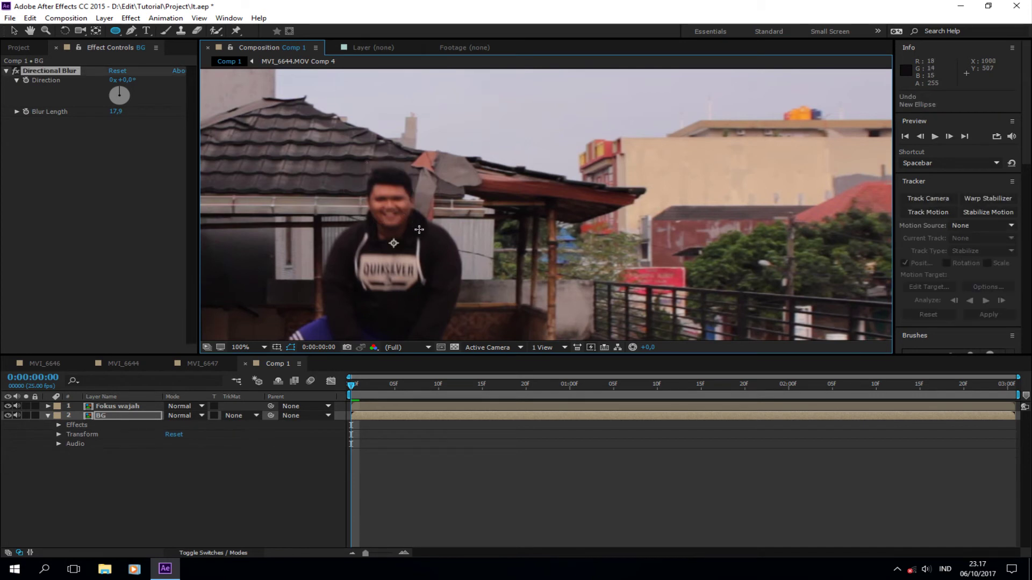
{"action": "left_click", "coordinate": [379, 407]}
{"action": "left_click", "coordinate": [379, 410]}
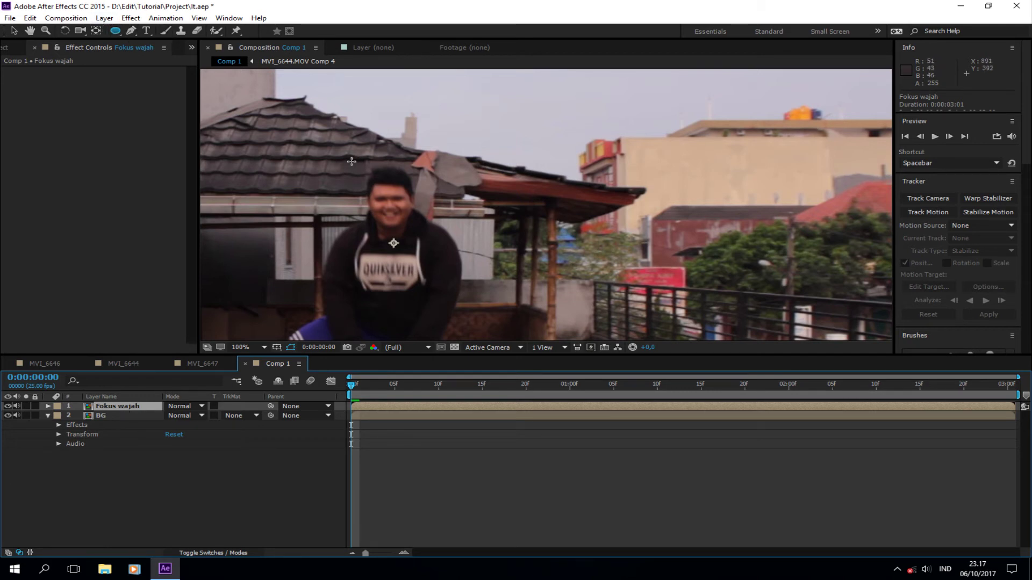
Draw an oval mask around the dancer's face on Fokus wajah, then reposition and narrow it at 200% zoom
{"action": "mouse_move", "coordinate": [365, 171]}
{"action": "left_mouse_down"}
{"action": "mouse_move", "coordinate": [352, 160]}
{"action": "mouse_move", "coordinate": [421, 235]}
{"action": "left_mouse_up"}
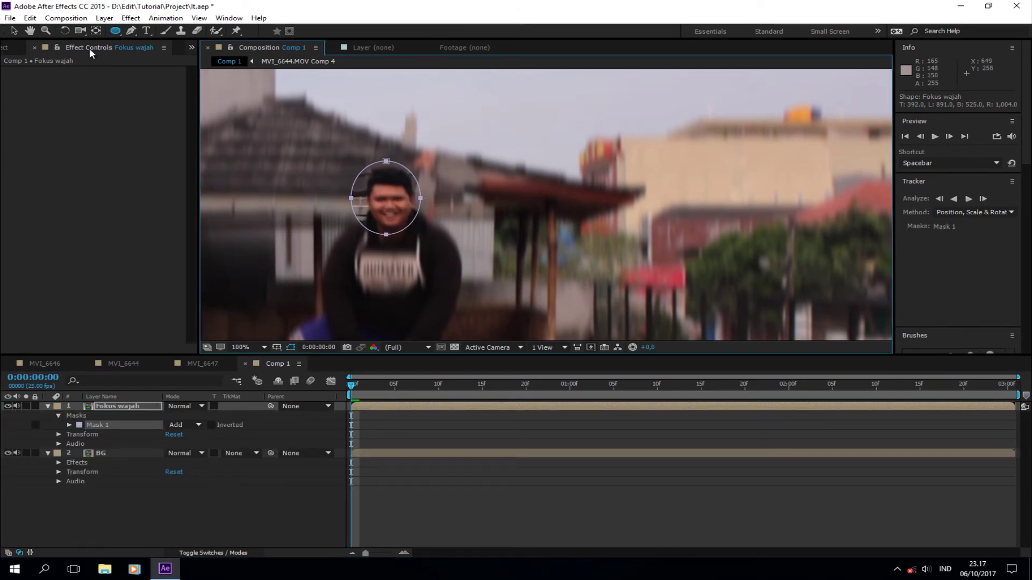
{"action": "left_click", "coordinate": [13, 33]}
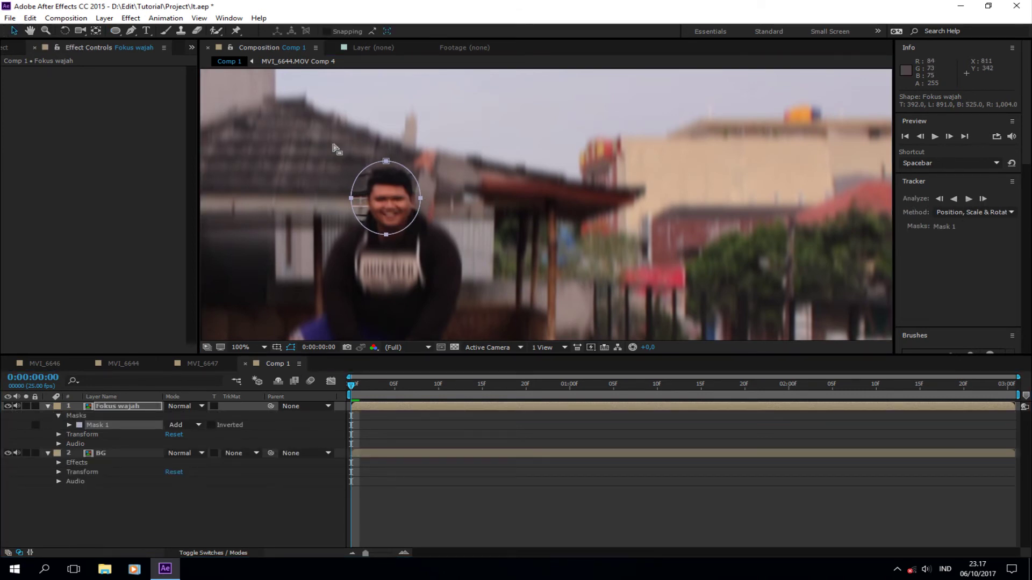
{"action": "double_click", "coordinate": [389, 167]}
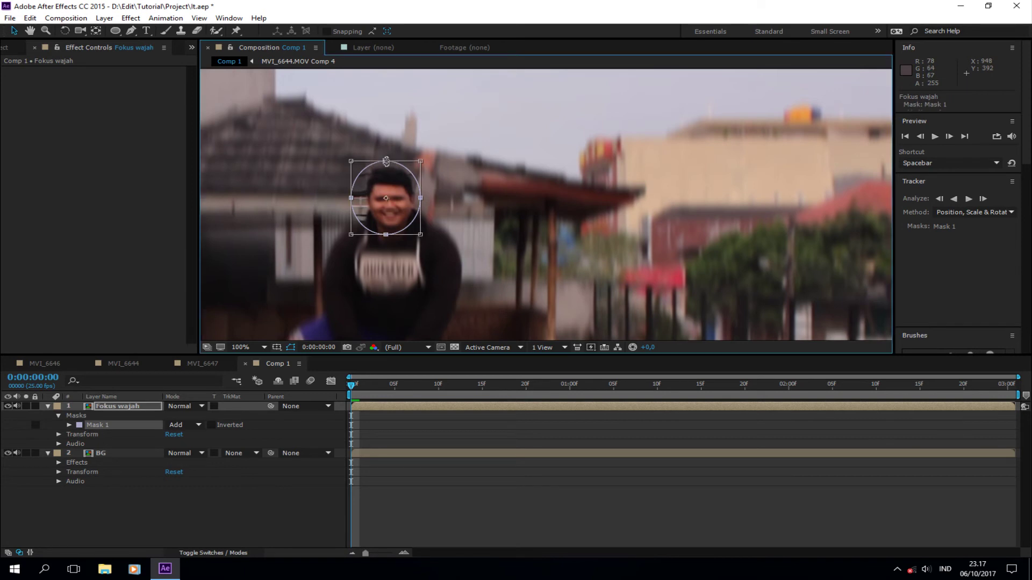
{"action": "left_click_drag", "start_coordinate": [395, 177], "coordinate": [399, 177]}
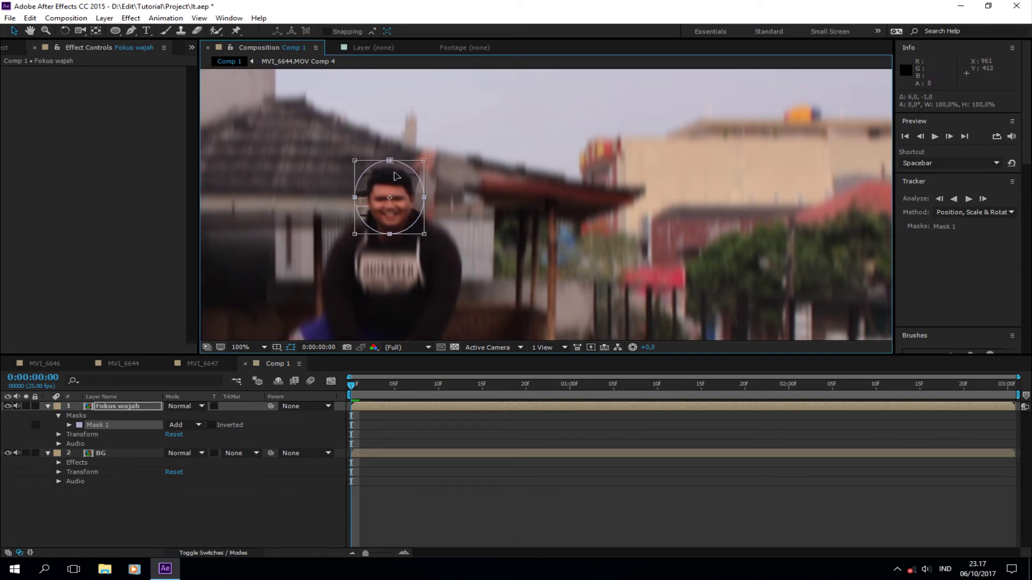
{"action": "key", "text": "period"}
{"action": "left_click_drag", "start_coordinate": [285, 197], "coordinate": [582, 196]}
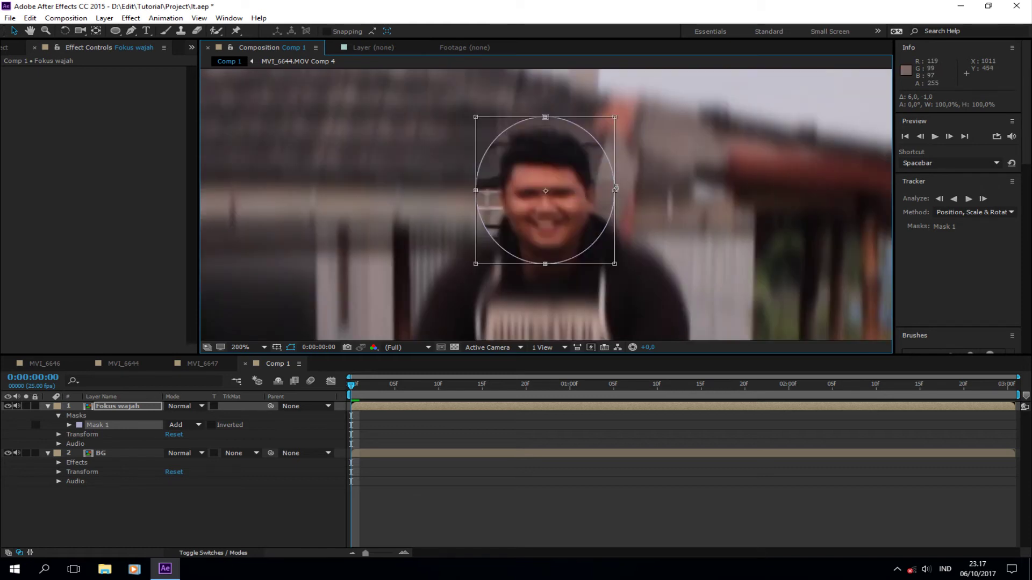
{"action": "left_click_drag", "start_coordinate": [615, 191], "coordinate": [598, 198]}
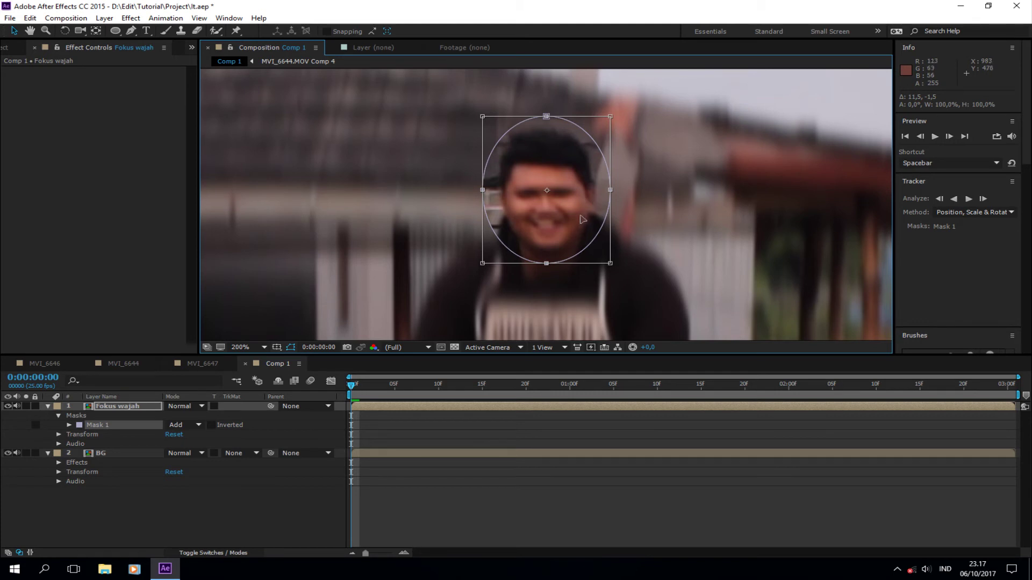
Add some feather to Mask 1, widen the mask on both sides, and stretch it past the chin
{"action": "left_click", "coordinate": [68, 425]}
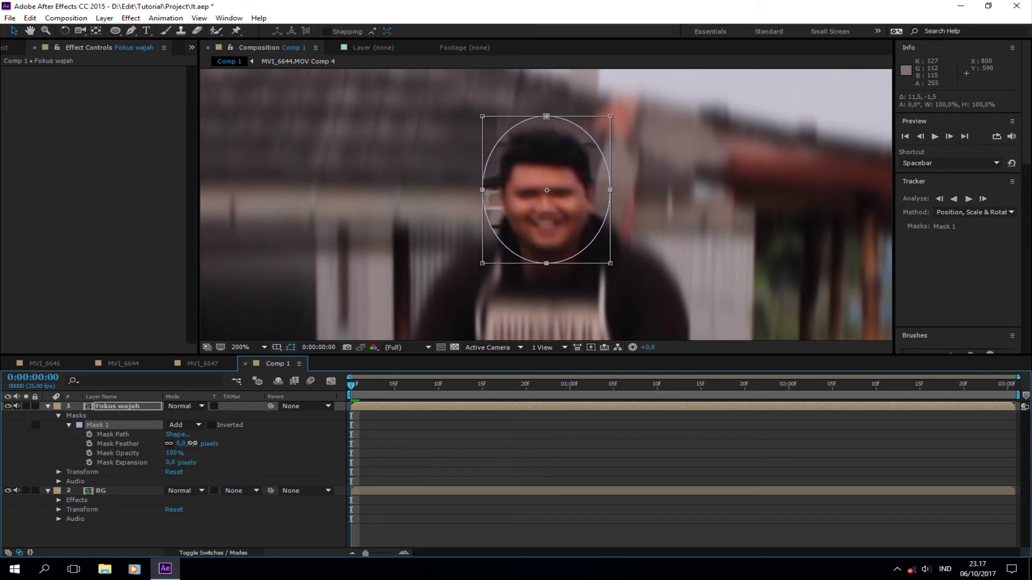
{"action": "left_click_drag", "start_coordinate": [192, 444], "coordinate": [212, 442]}
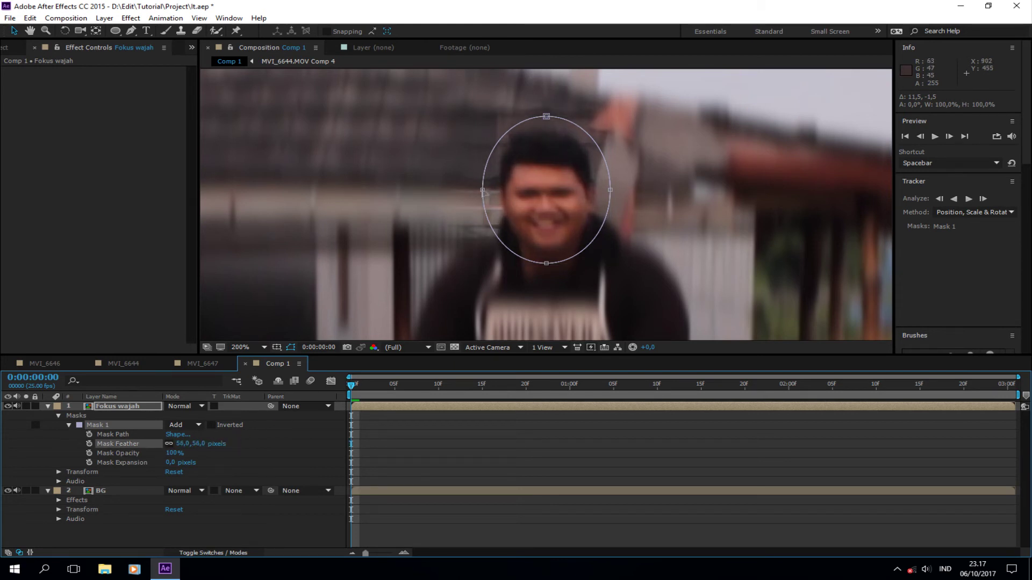
{"action": "left_click_drag", "start_coordinate": [483, 190], "coordinate": [451, 191]}
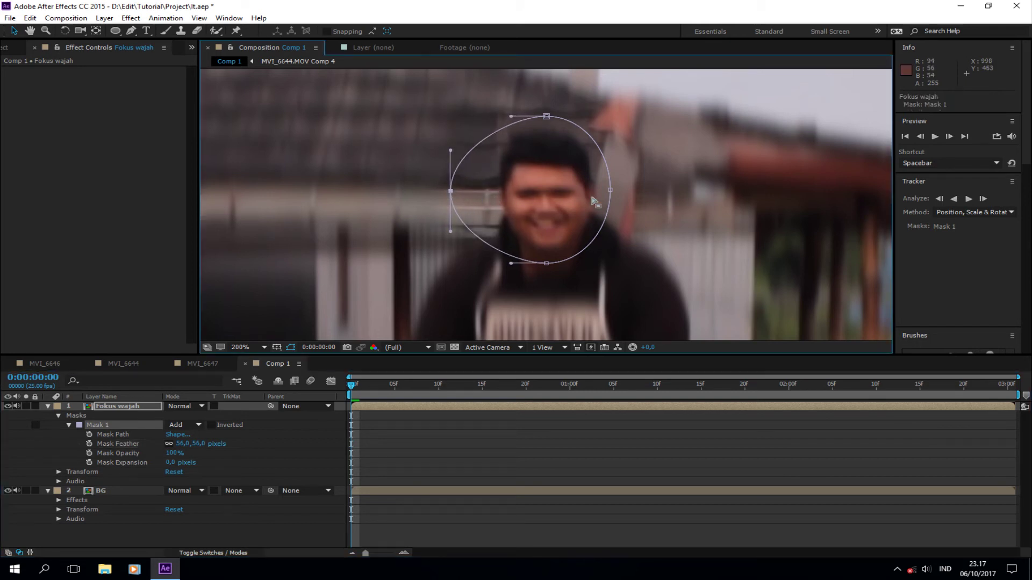
{"action": "left_click_drag", "start_coordinate": [611, 192], "coordinate": [645, 193]}
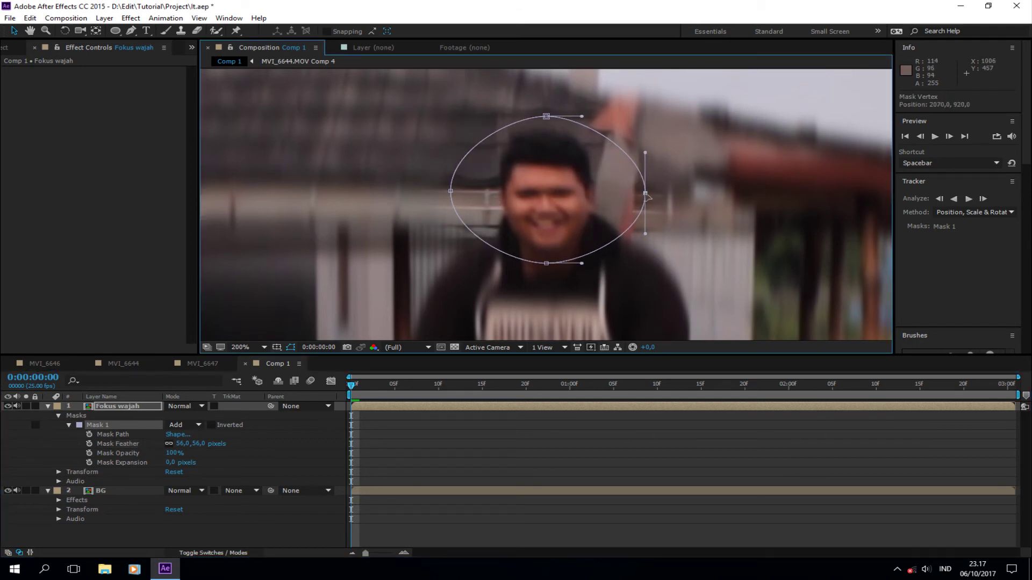
{"action": "left_click_drag", "start_coordinate": [547, 264], "coordinate": [547, 290]}
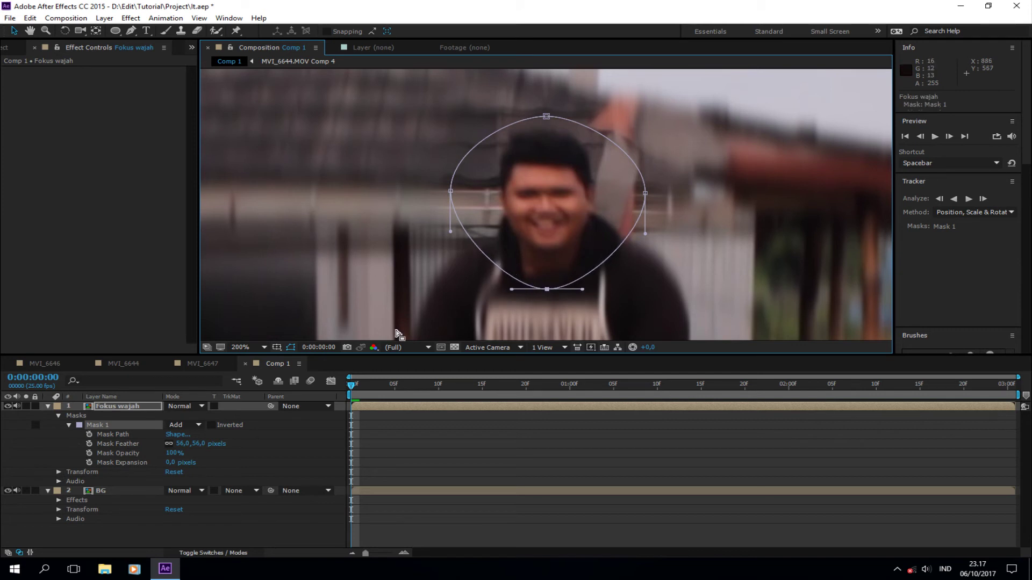
Pull the mask's sides back in and settle Mask Feather at 101 pixels
{"action": "mouse_move", "coordinate": [197, 445]}
{"action": "left_mouse_down"}
{"action": "mouse_move", "coordinate": [244, 446]}
{"action": "mouse_move", "coordinate": [229, 451]}
{"action": "left_mouse_up"}
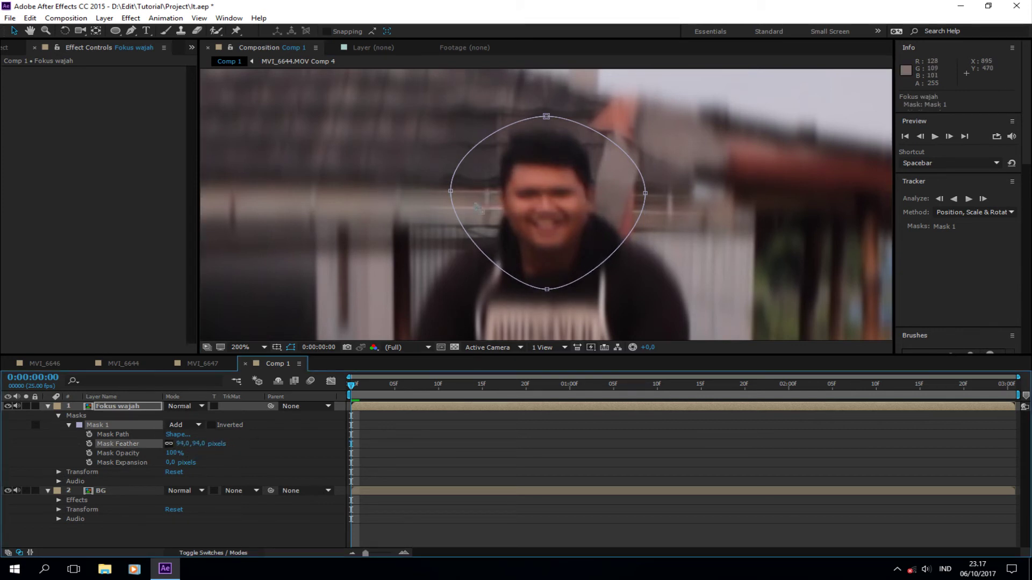
{"action": "left_click_drag", "start_coordinate": [451, 190], "coordinate": [477, 195]}
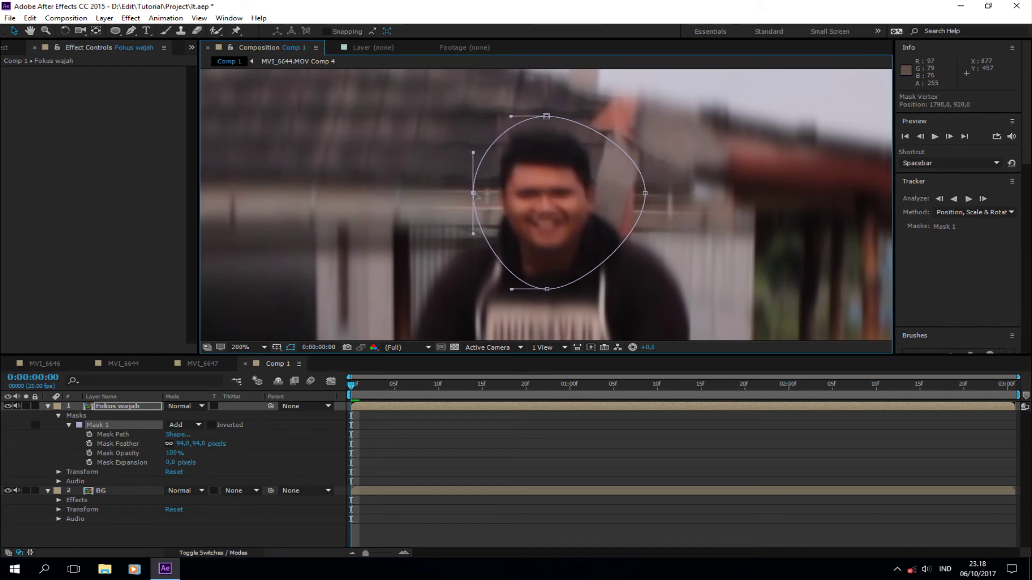
{"action": "left_click_drag", "start_coordinate": [650, 195], "coordinate": [624, 195]}
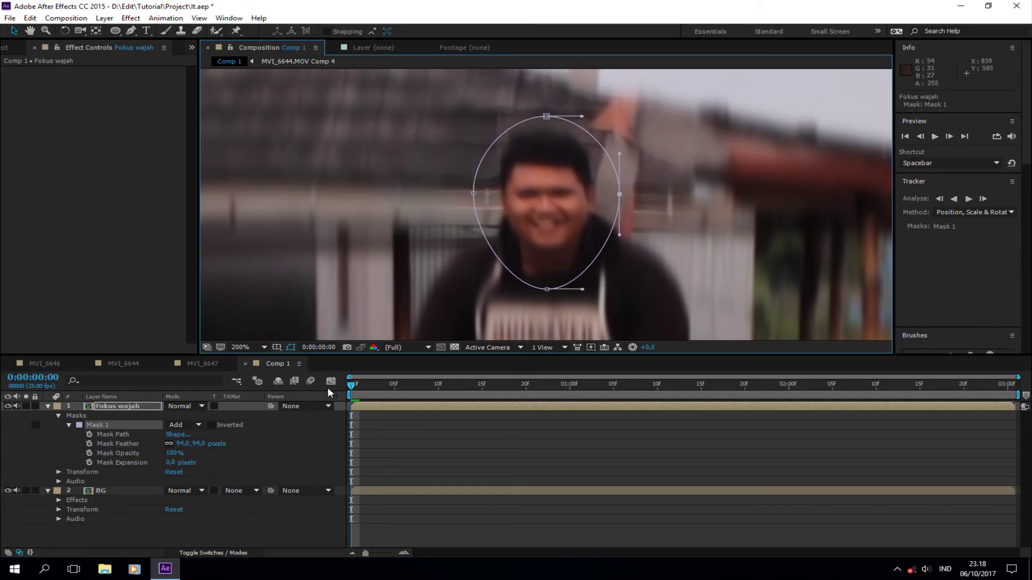
{"action": "left_click_drag", "start_coordinate": [198, 444], "coordinate": [193, 447]}
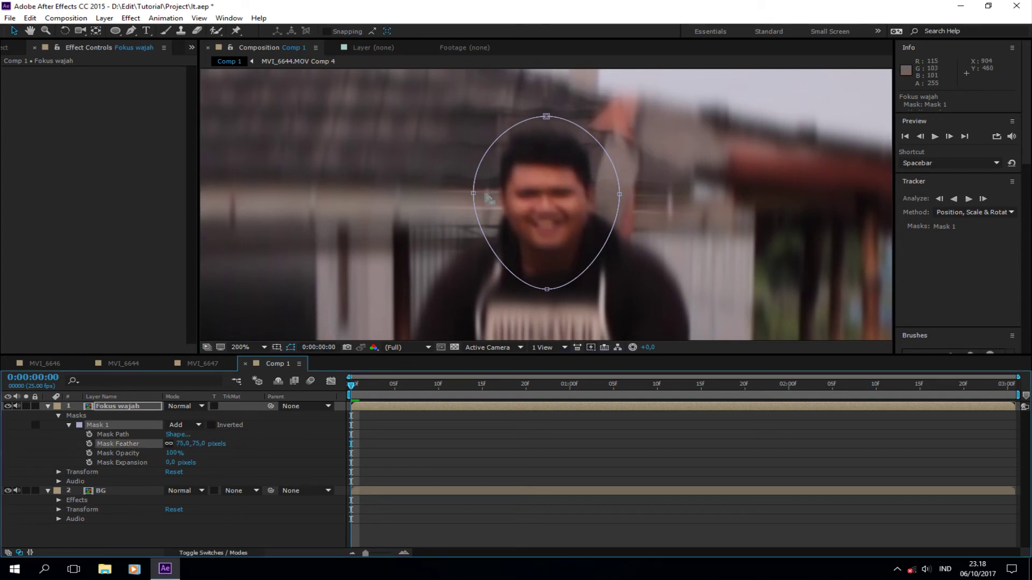
{"action": "left_click_drag", "start_coordinate": [478, 194], "coordinate": [488, 193]}
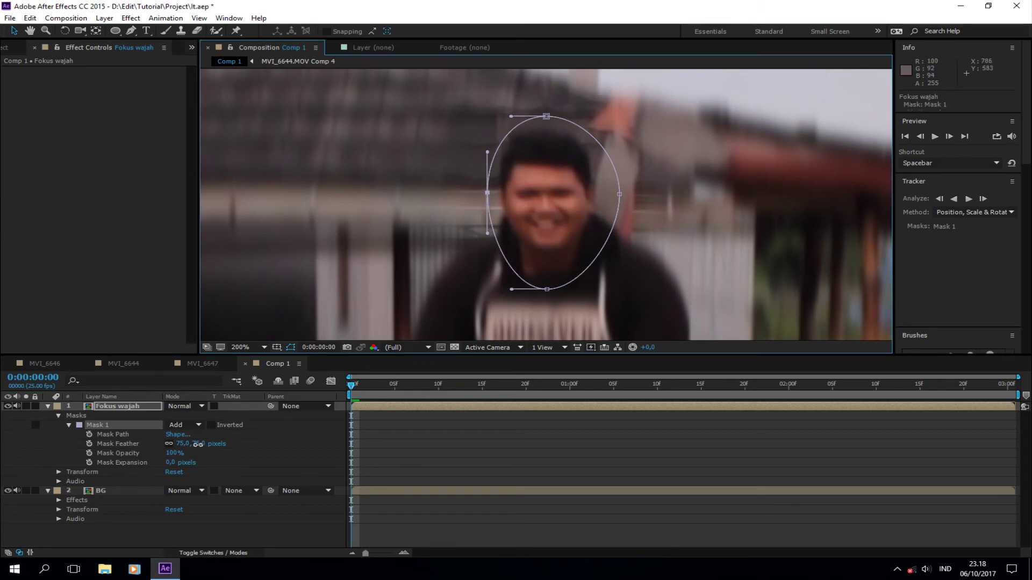
{"action": "left_click_drag", "start_coordinate": [203, 446], "coordinate": [185, 449]}
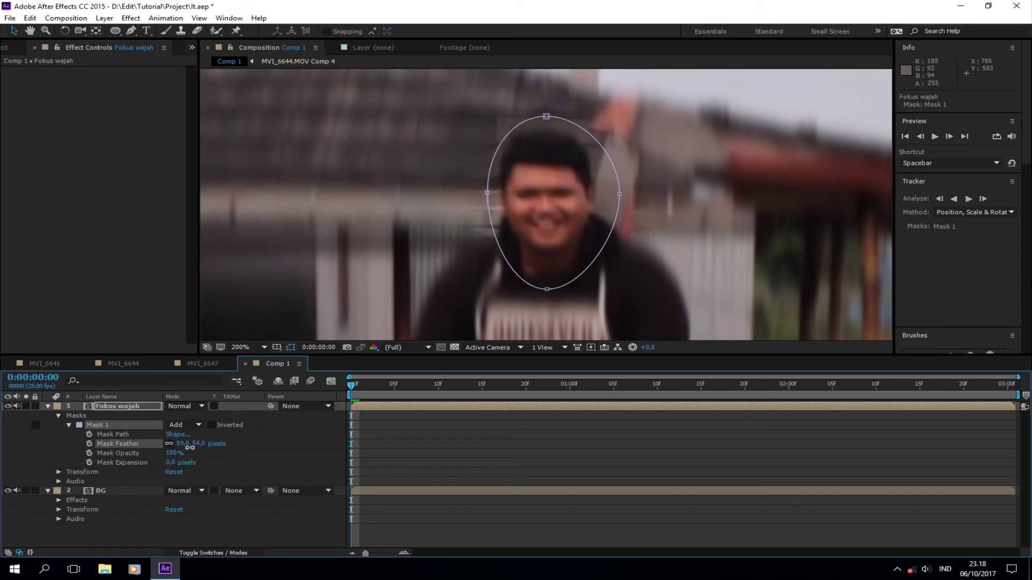
{"action": "left_click_drag", "start_coordinate": [181, 449], "coordinate": [226, 449]}
{"action": "key", "text": "comma"}
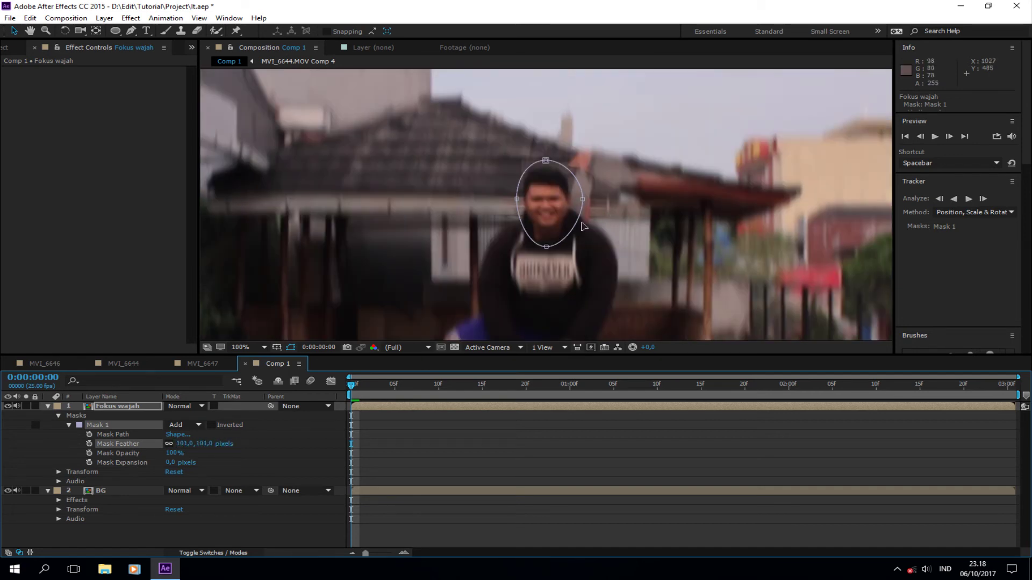
Collapse the layer properties, deselect the layer, and preview the composition
{"action": "left_click", "coordinate": [69, 424]}
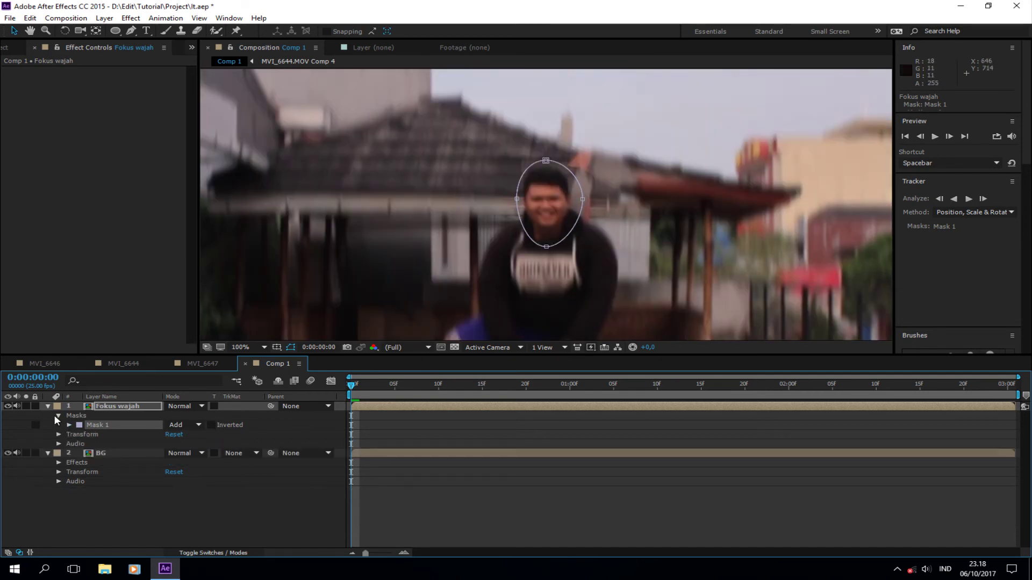
{"action": "left_click", "coordinate": [48, 407]}
{"action": "left_click", "coordinate": [168, 487]}
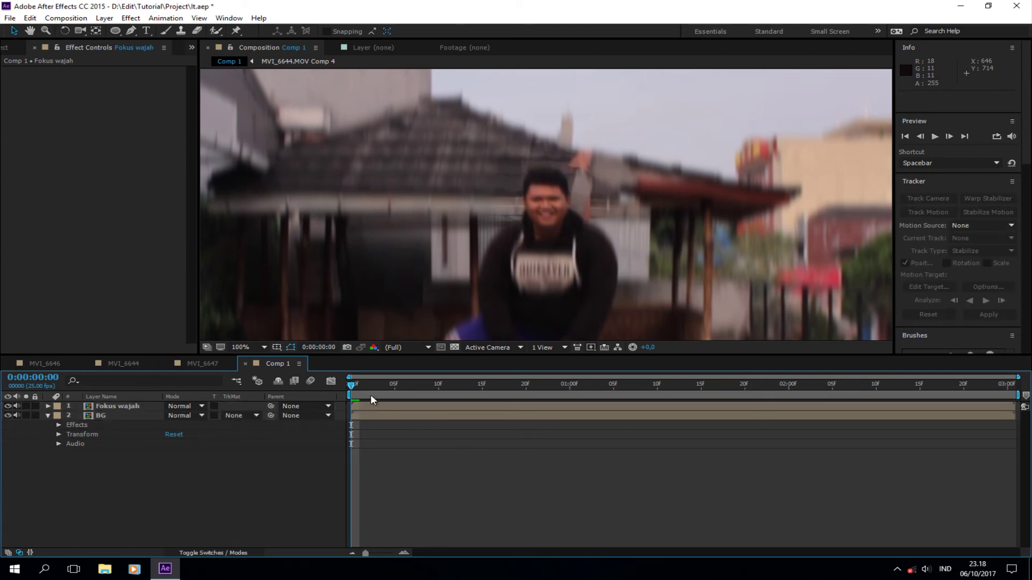
{"action": "key", "text": "space"}
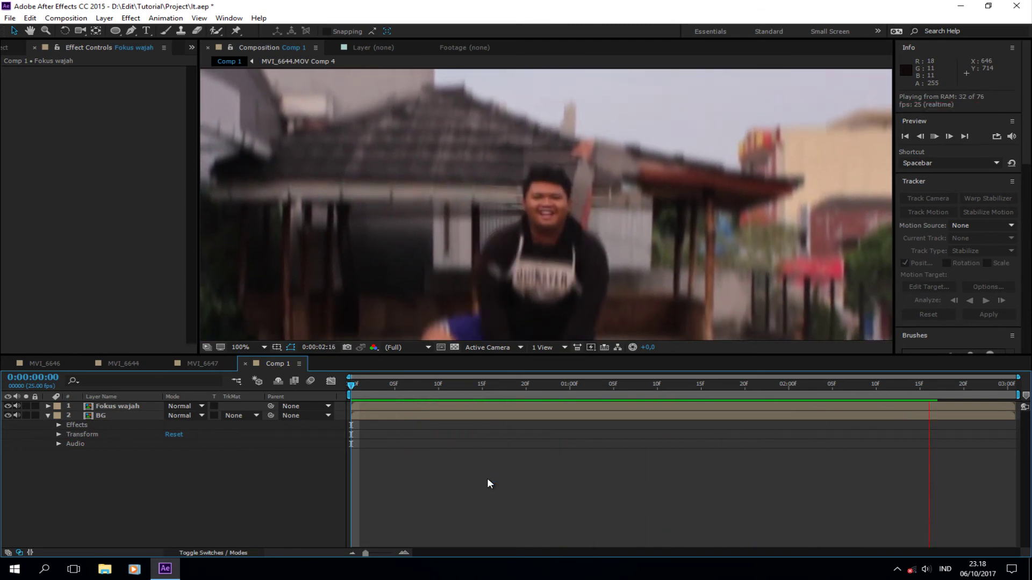
{"action": "key", "text": "space"}
Set the viewer magnification to Fit, preview again, and move the playhead later in the clip
{"action": "left_click", "coordinate": [247, 346]}
{"action": "left_click", "coordinate": [255, 358]}
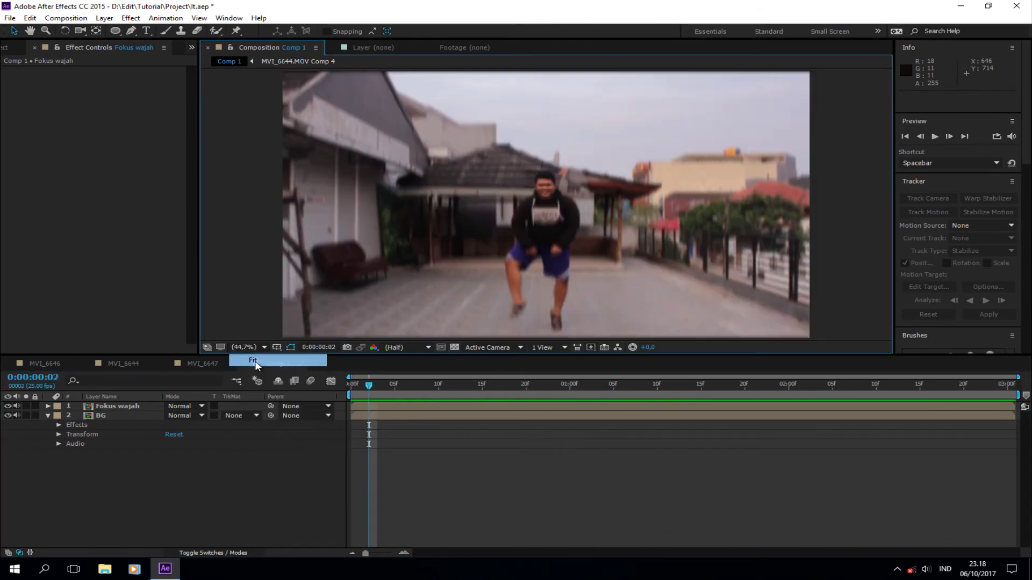
{"action": "key", "text": "space"}
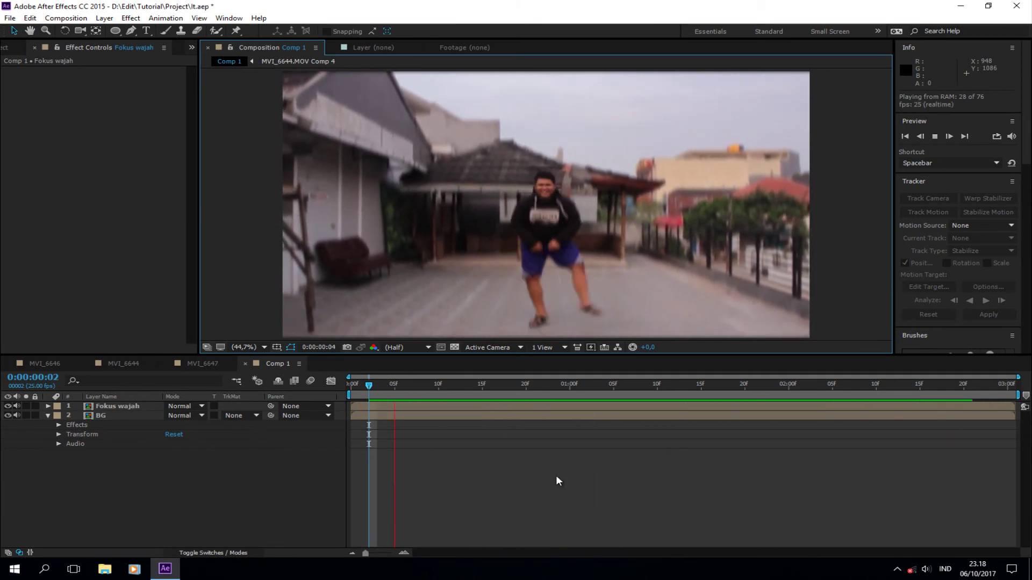
{"action": "key", "text": "space"}
{"action": "left_click_drag", "start_coordinate": [399, 380], "coordinate": [640, 417]}
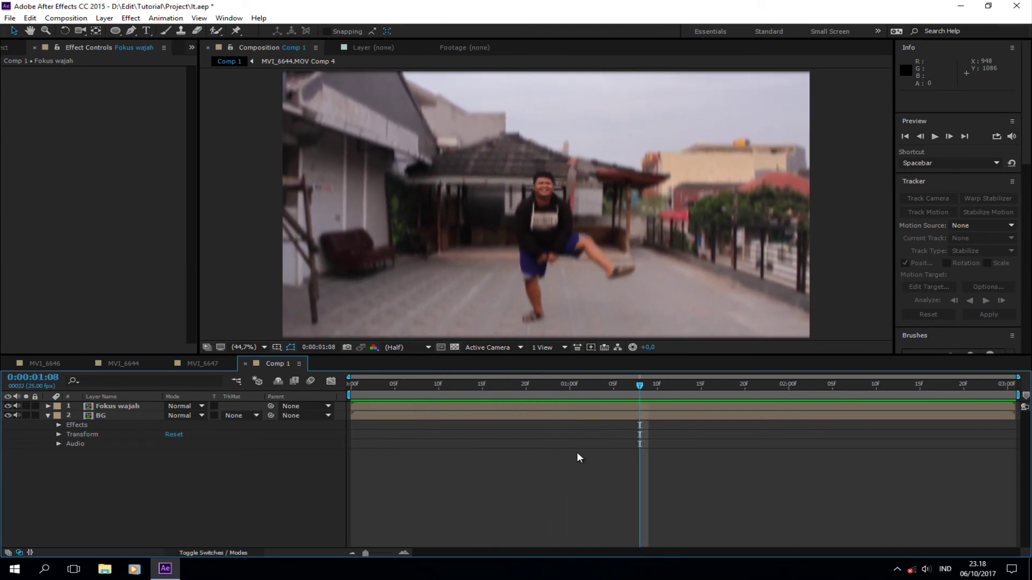
Add a new adjustment layer to Comp 1
{"action": "left_click", "coordinate": [131, 18]}
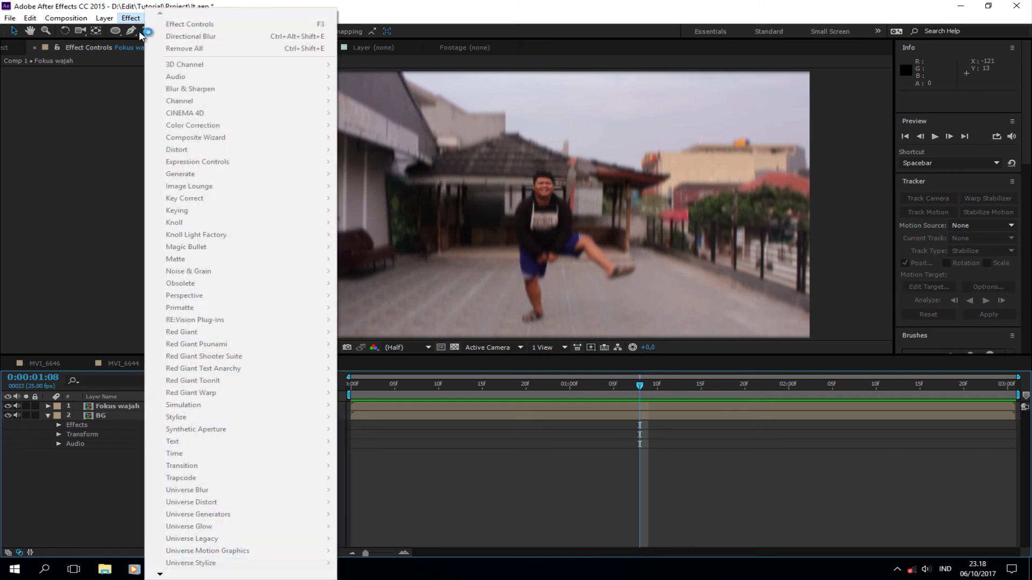
{"action": "left_click", "coordinate": [104, 480]}
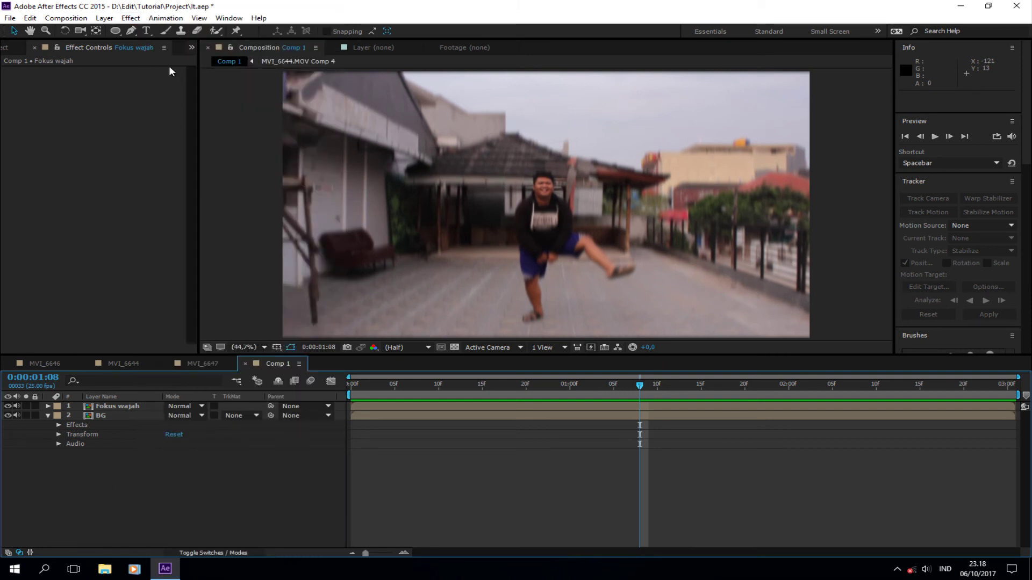
{"action": "left_click", "coordinate": [104, 18]}
{"action": "mouse_move", "coordinate": [111, 33]}
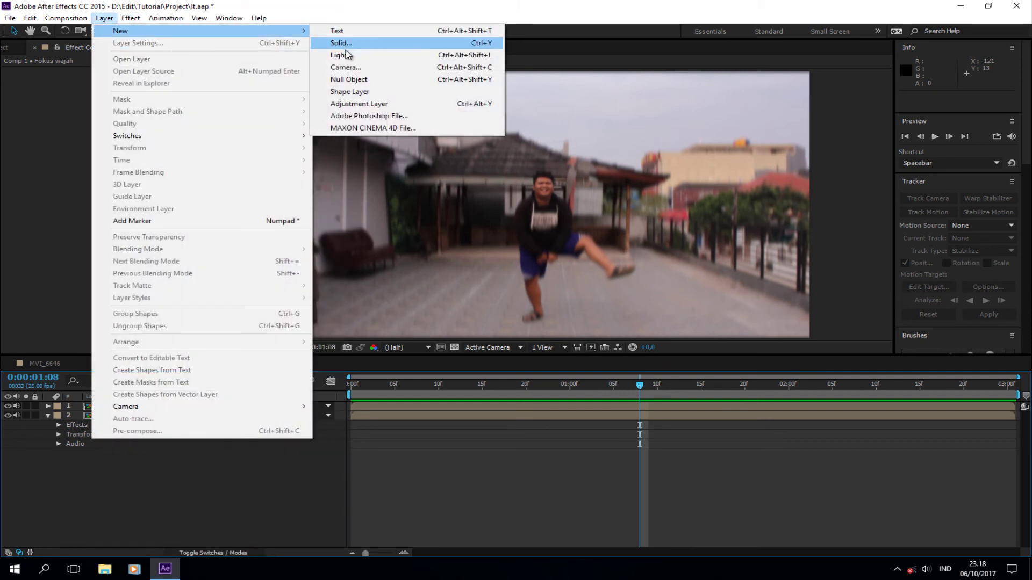
{"action": "left_click", "coordinate": [357, 103]}
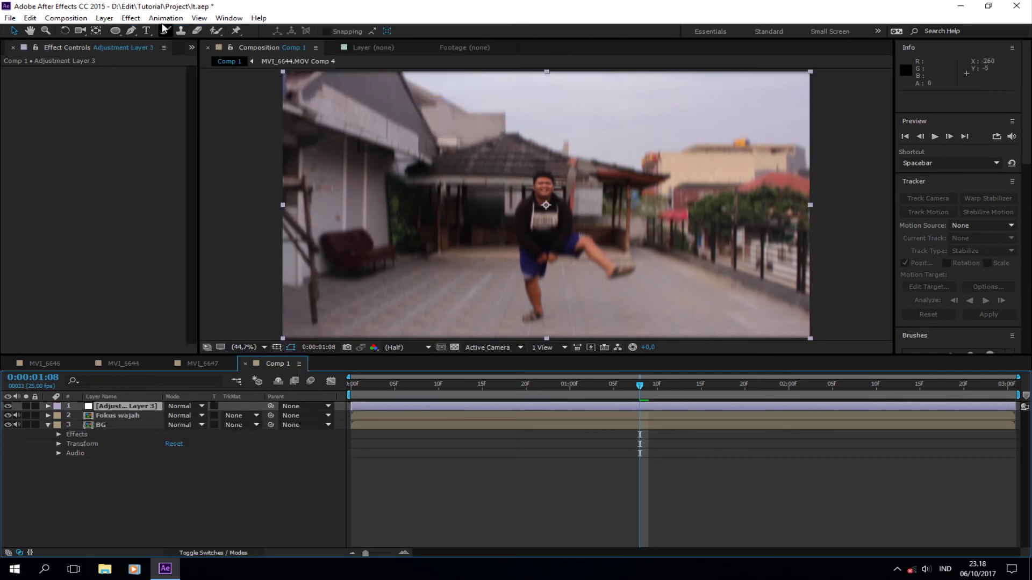
Apply the Color Correction > Tint effect to the adjustment layer
{"action": "left_click", "coordinate": [132, 17]}
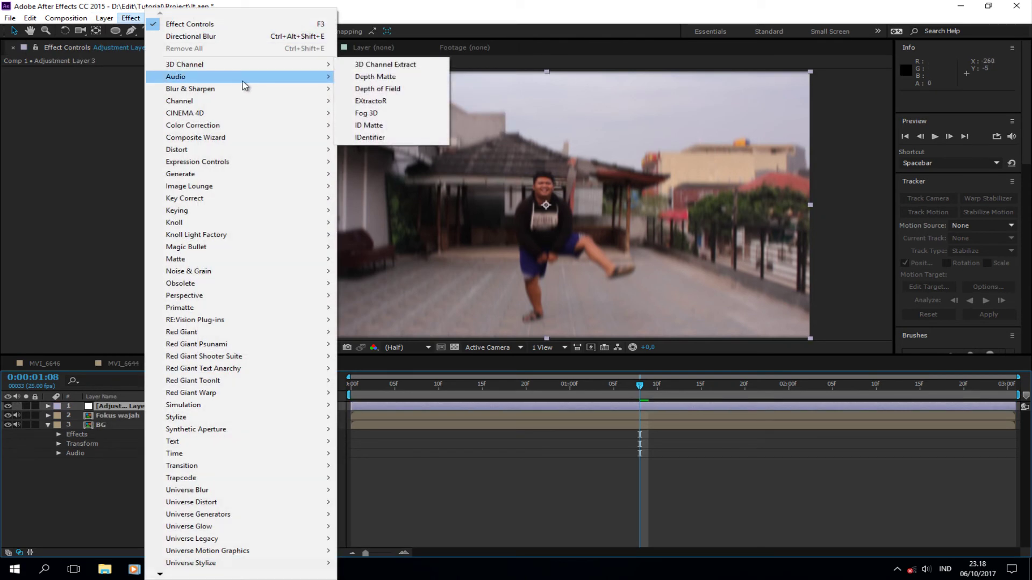
{"action": "mouse_move", "coordinate": [244, 78]}
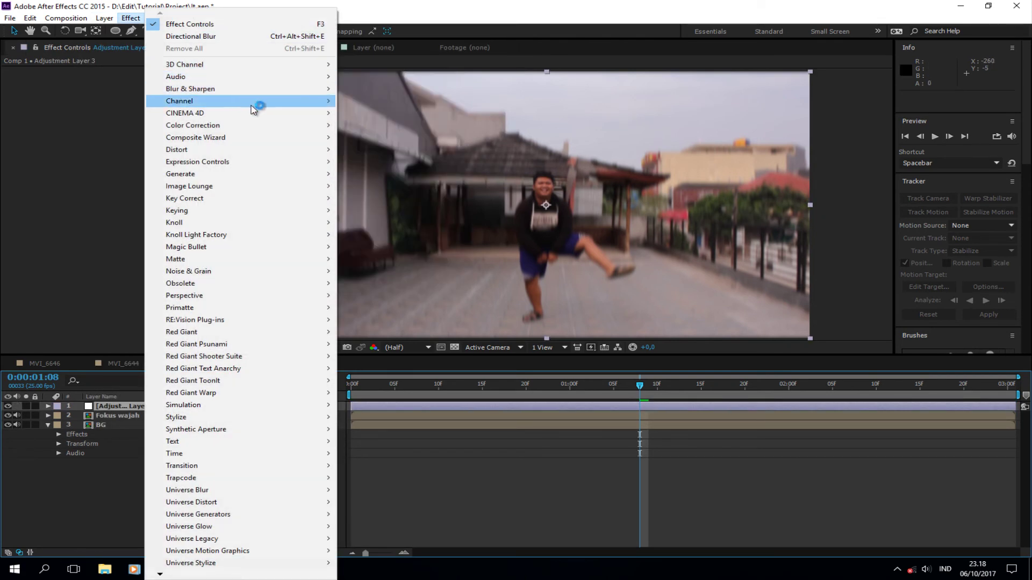
{"action": "mouse_move", "coordinate": [252, 127]}
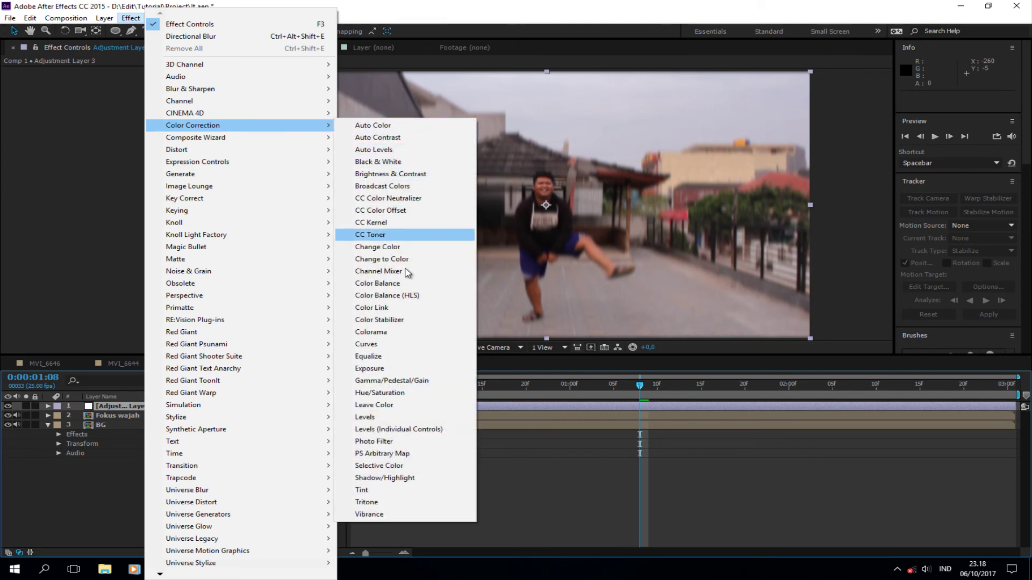
{"action": "left_click", "coordinate": [386, 490]}
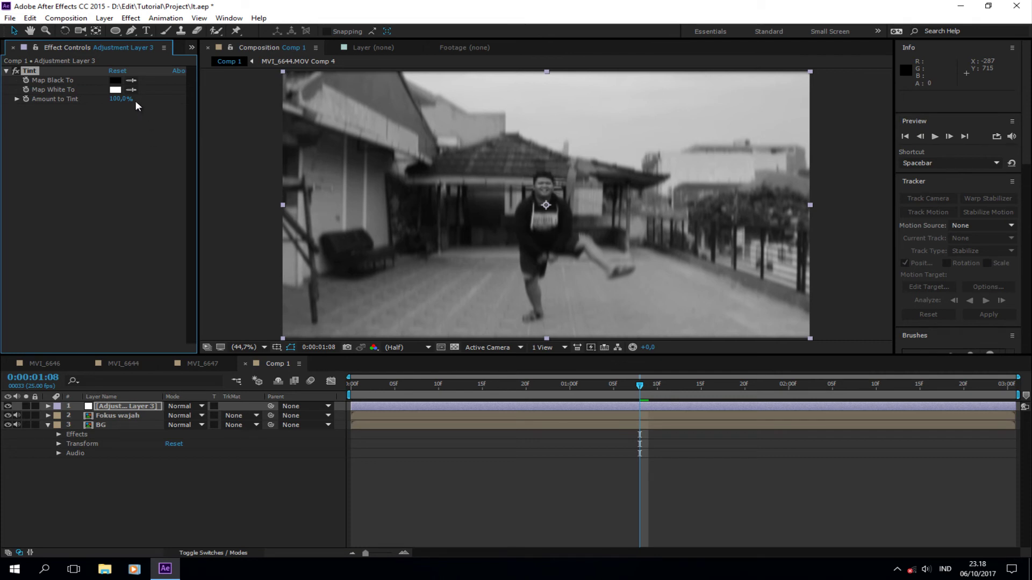
Set Tint's Map Black To colour to a dark brown
{"action": "left_click", "coordinate": [116, 81]}
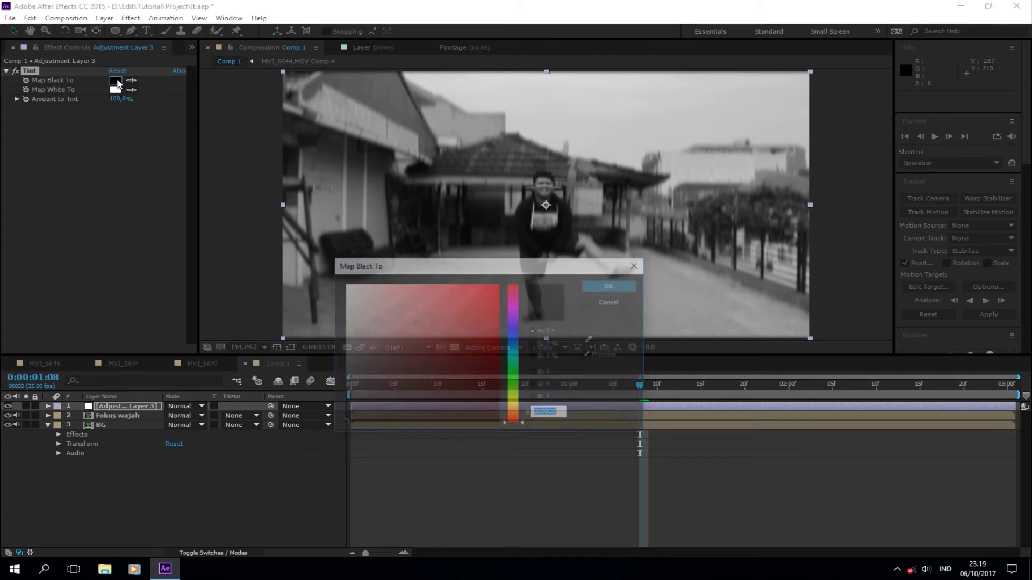
{"action": "left_click", "coordinate": [515, 421]}
{"action": "left_click_drag", "start_coordinate": [517, 423], "coordinate": [519, 410]}
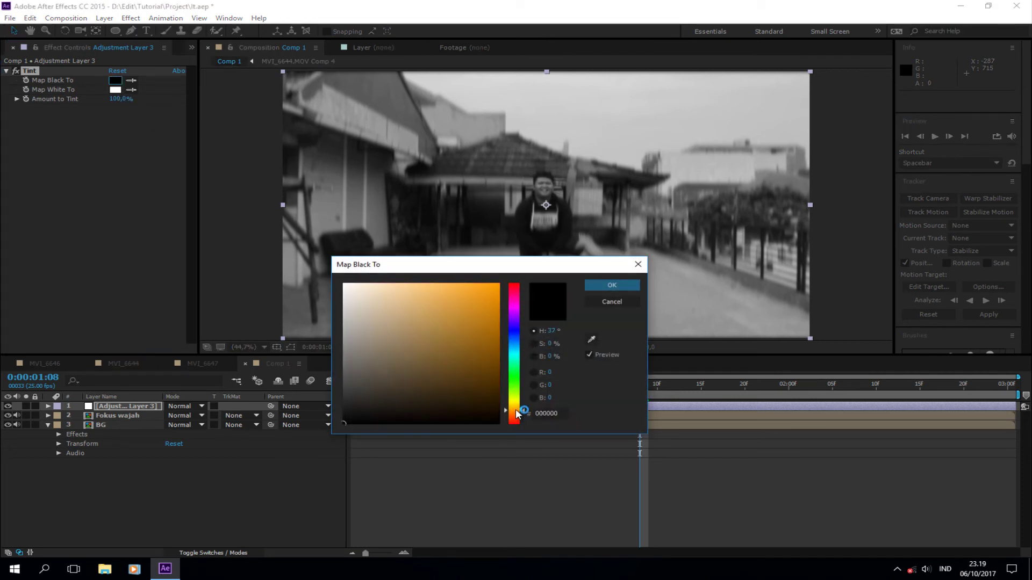
{"action": "mouse_move", "coordinate": [462, 323]}
{"action": "left_mouse_down"}
{"action": "mouse_move", "coordinate": [509, 314]}
{"action": "mouse_move", "coordinate": [526, 369]}
{"action": "left_mouse_up"}
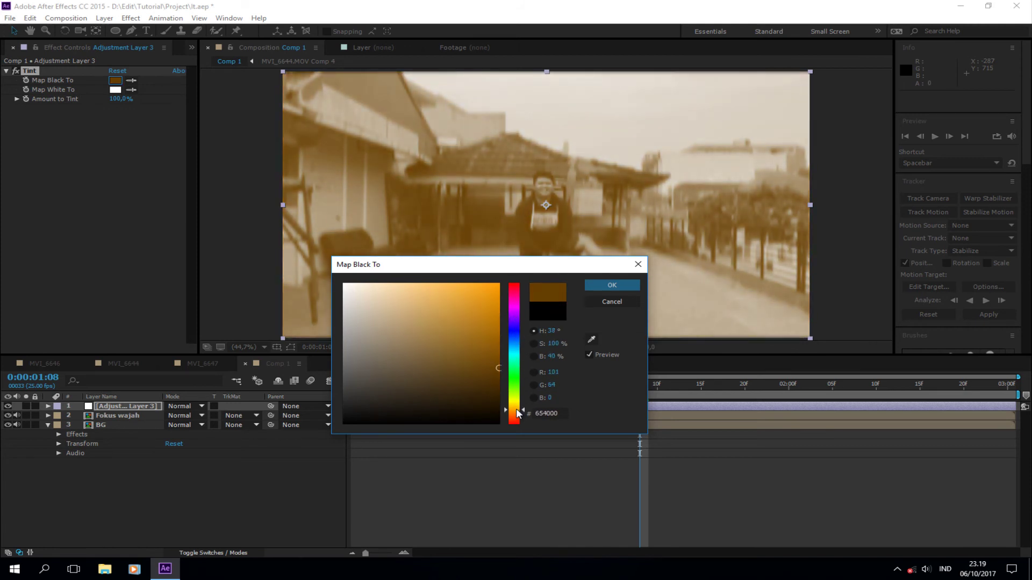
{"action": "left_click_drag", "start_coordinate": [518, 413], "coordinate": [518, 417]}
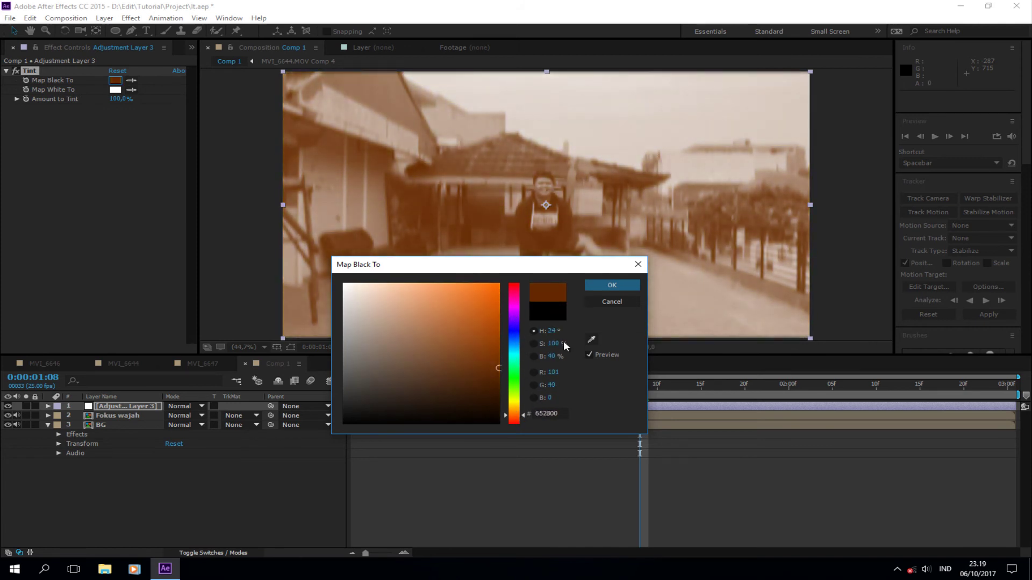
{"action": "left_click", "coordinate": [615, 285]}
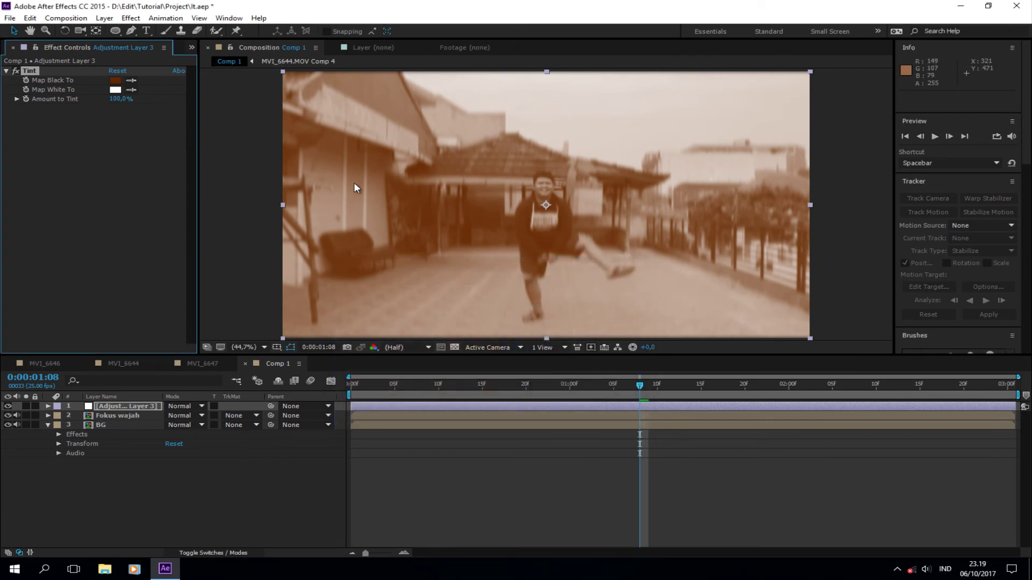
Set Map White To orange FF9000 and lower Amount to Tint to about 48%
{"action": "left_click", "coordinate": [115, 90]}
{"action": "left_click", "coordinate": [514, 418]}
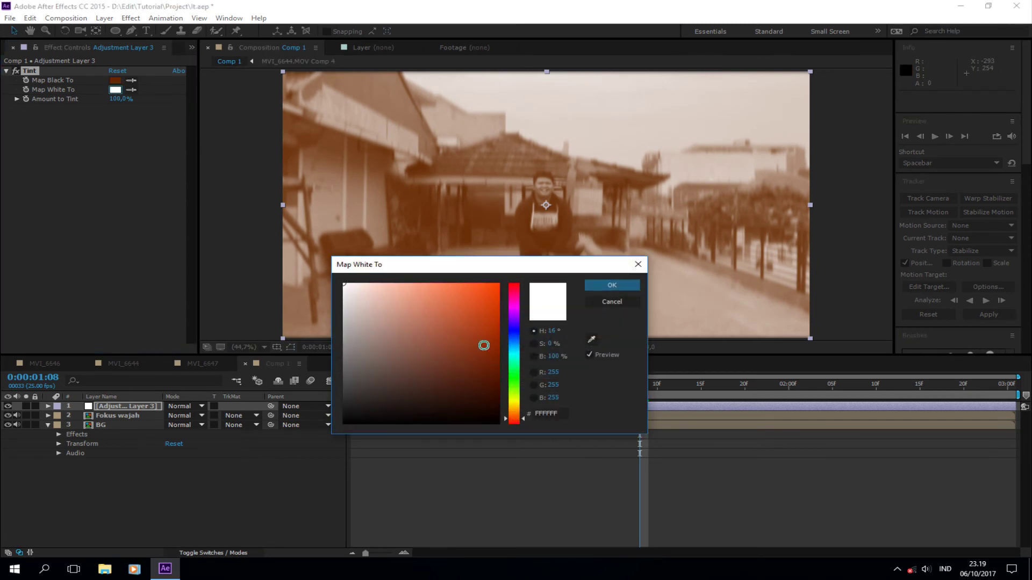
{"action": "left_click", "coordinate": [498, 284]}
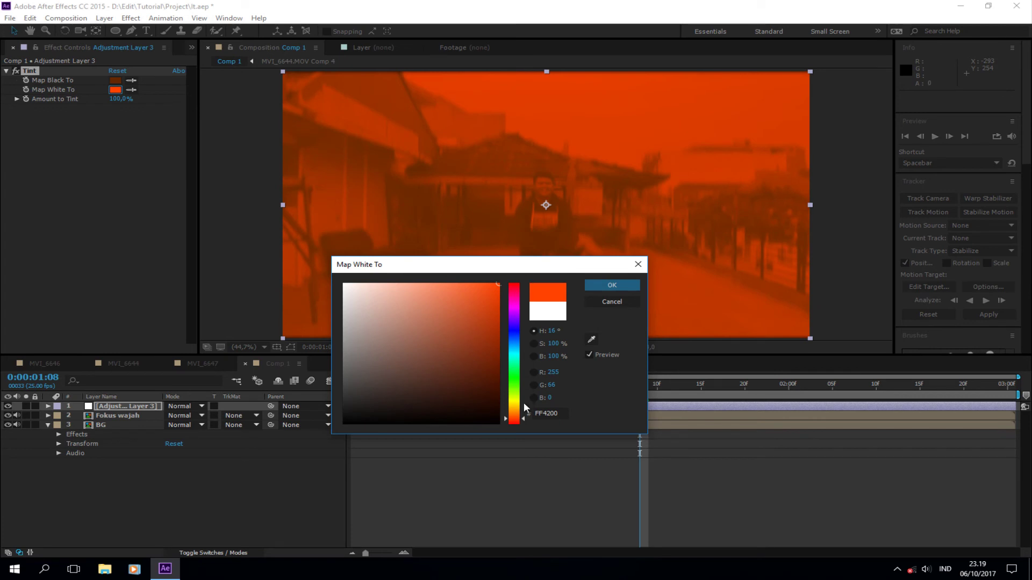
{"action": "left_click_drag", "start_coordinate": [515, 422], "coordinate": [521, 413]}
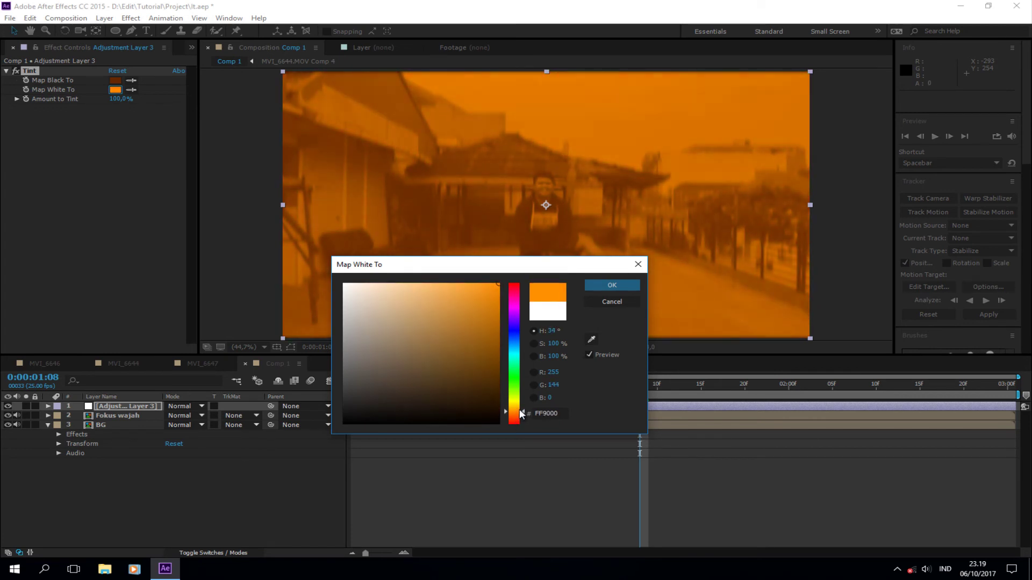
{"action": "left_click", "coordinate": [617, 285]}
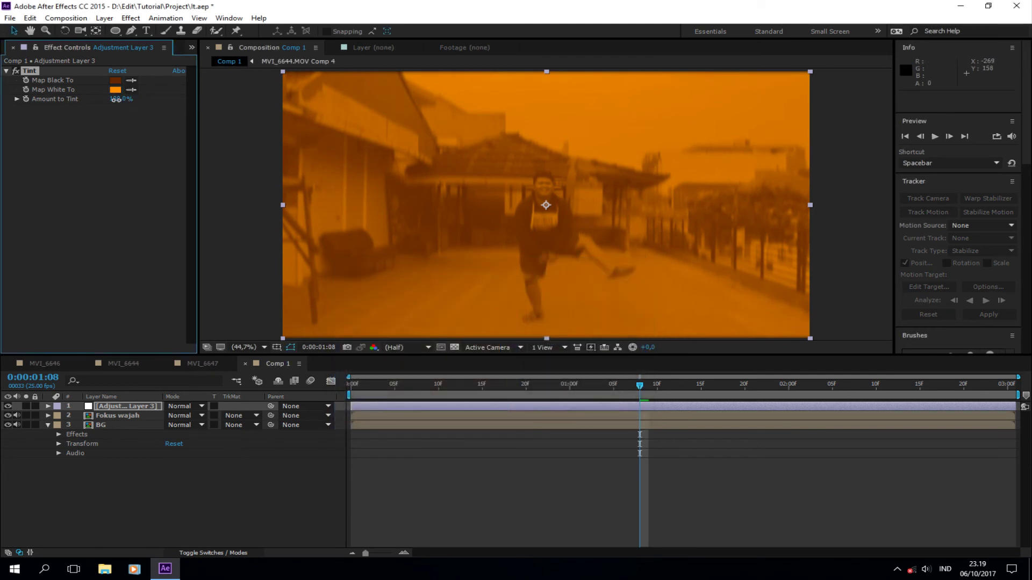
{"action": "left_click_drag", "start_coordinate": [115, 99], "coordinate": [87, 100]}
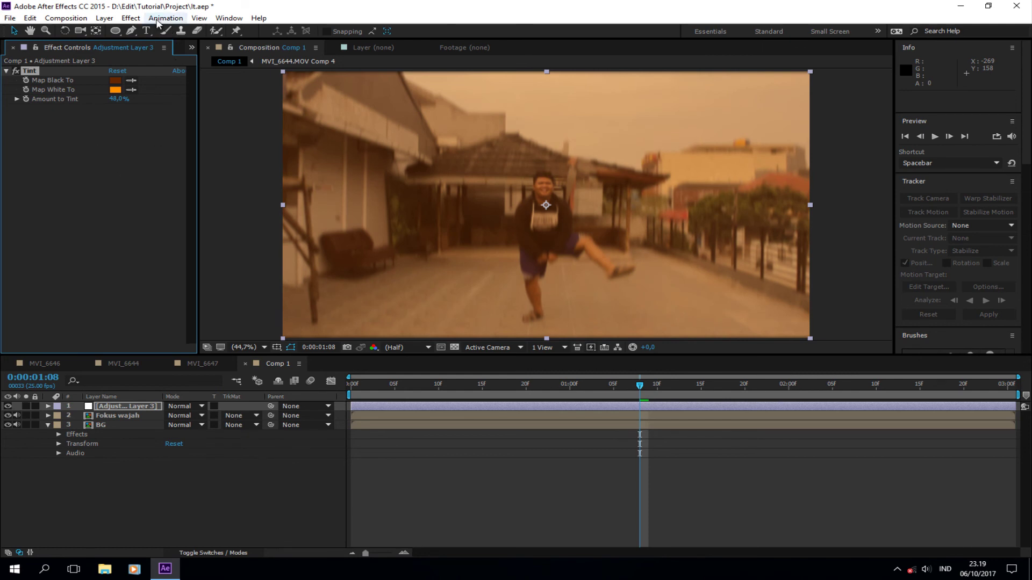
{"action": "left_click", "coordinate": [130, 18]}
{"action": "mouse_move", "coordinate": [248, 92]}
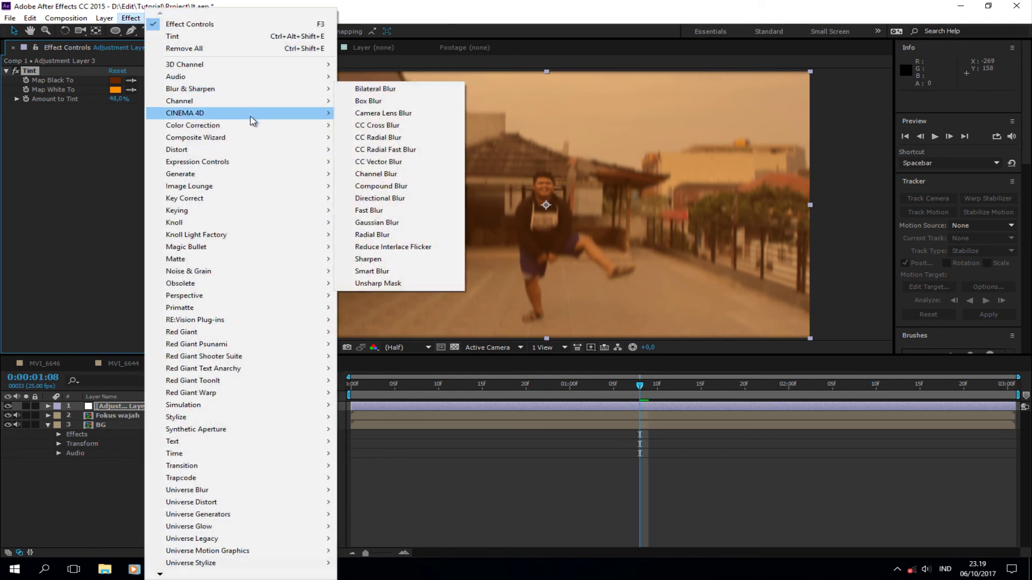
{"action": "mouse_move", "coordinate": [252, 127]}
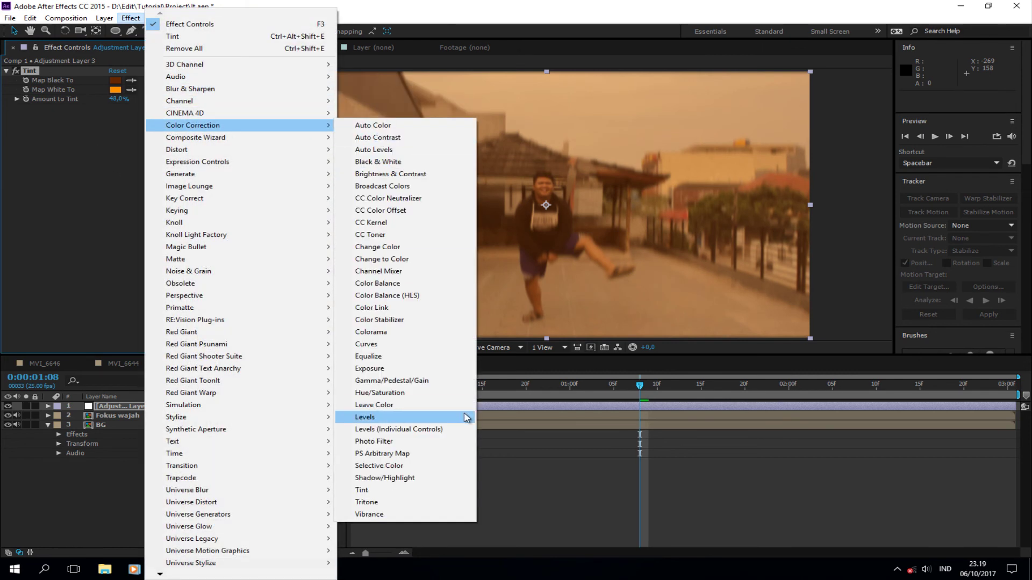
{"action": "left_click", "coordinate": [376, 344]}
{"action": "left_click_drag", "start_coordinate": [140, 187], "coordinate": [137, 186]}
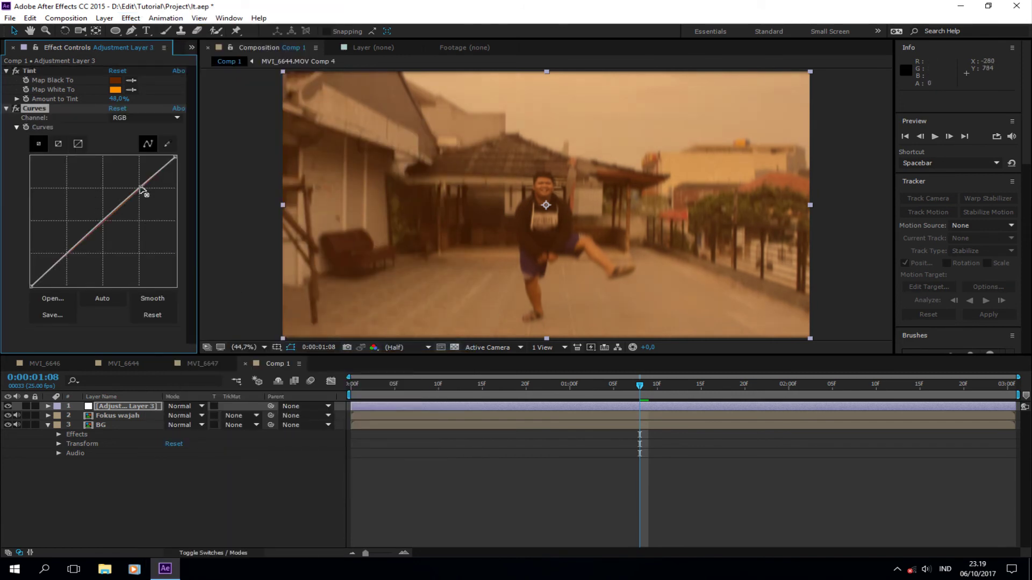
{"action": "left_click_drag", "start_coordinate": [70, 250], "coordinate": [76, 264]}
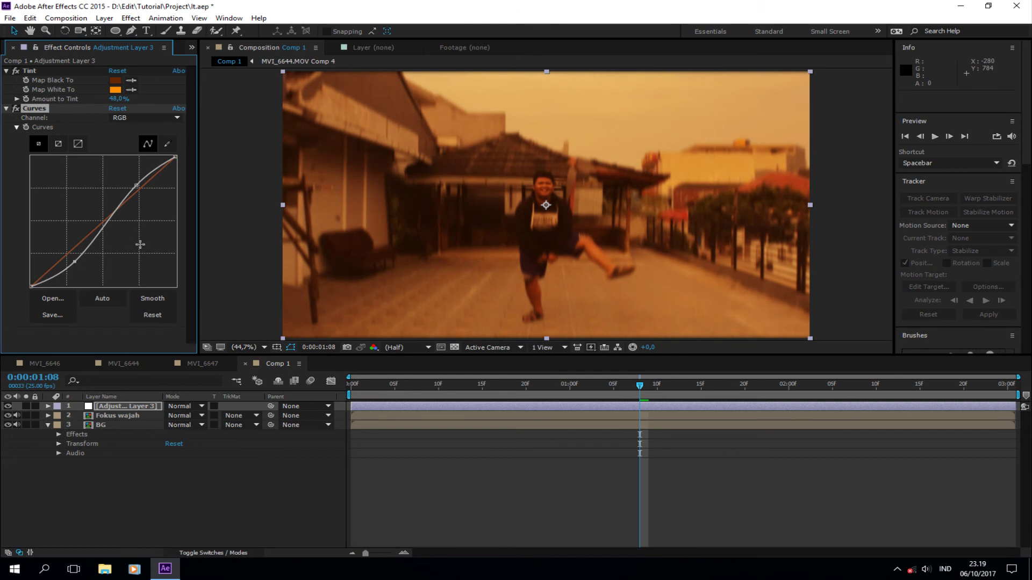
{"action": "left_click", "coordinate": [153, 117]}
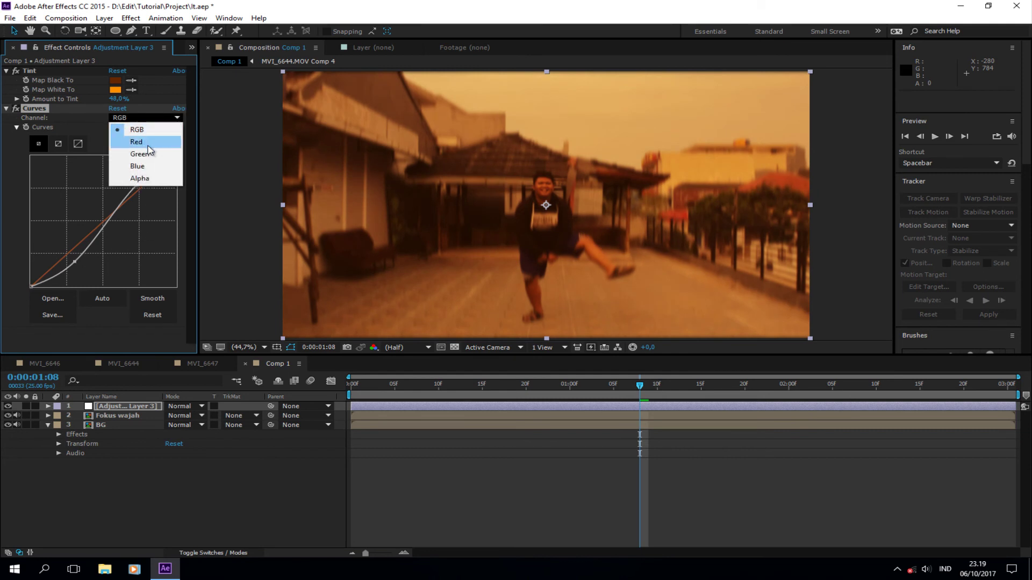
{"action": "left_click", "coordinate": [149, 141]}
{"action": "left_click_drag", "start_coordinate": [115, 211], "coordinate": [119, 217]}
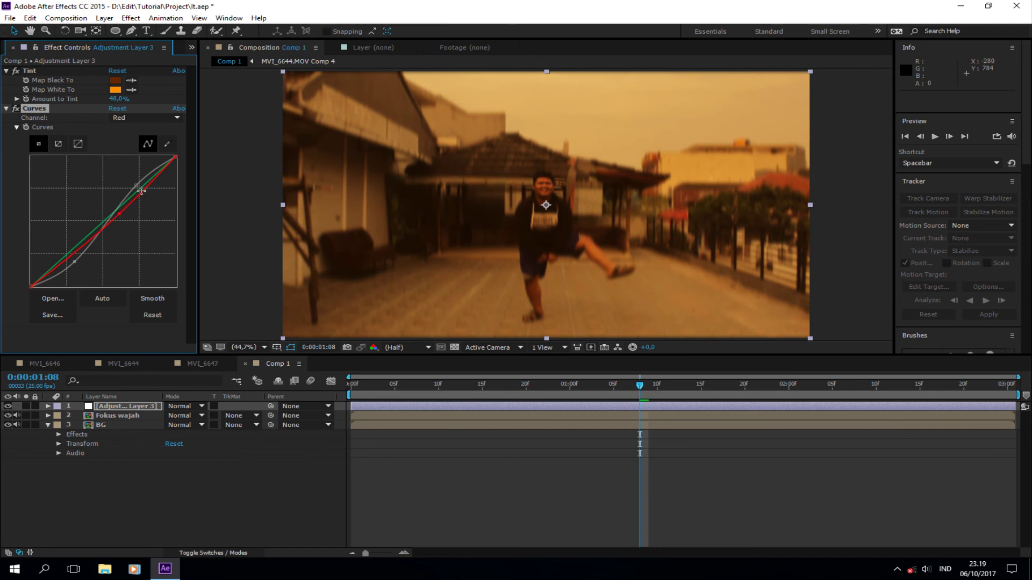
{"action": "left_click_drag", "start_coordinate": [143, 194], "coordinate": [138, 190]}
{"action": "left_click", "coordinate": [148, 116]}
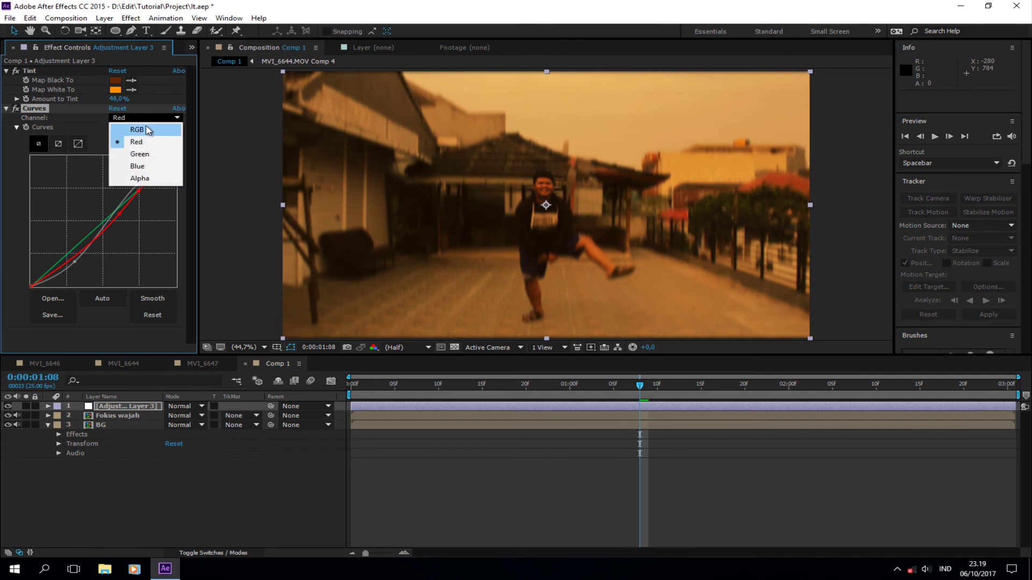
{"action": "left_click", "coordinate": [139, 129]}
{"action": "left_click", "coordinate": [475, 494]}
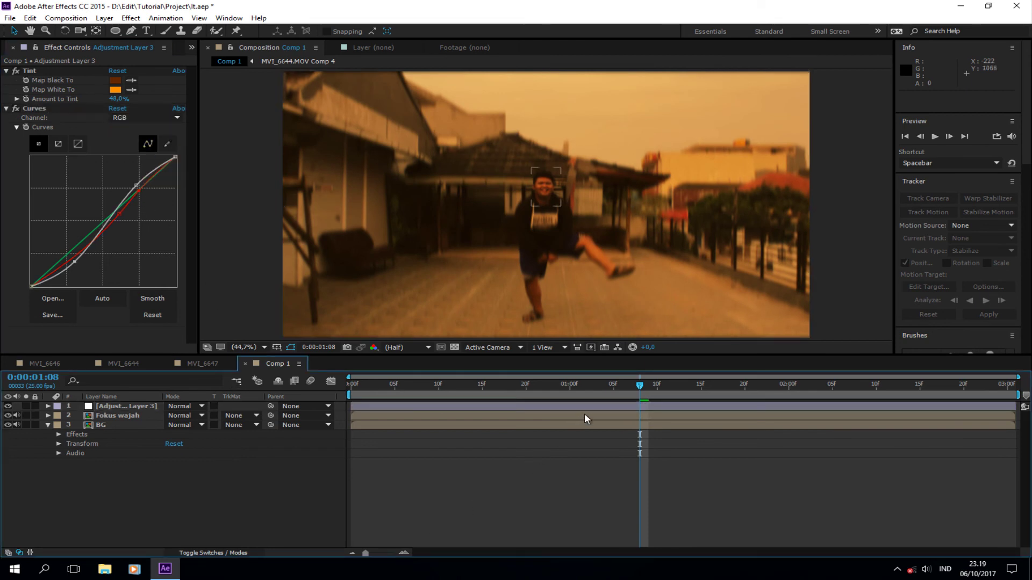
{"action": "key", "text": "space"}
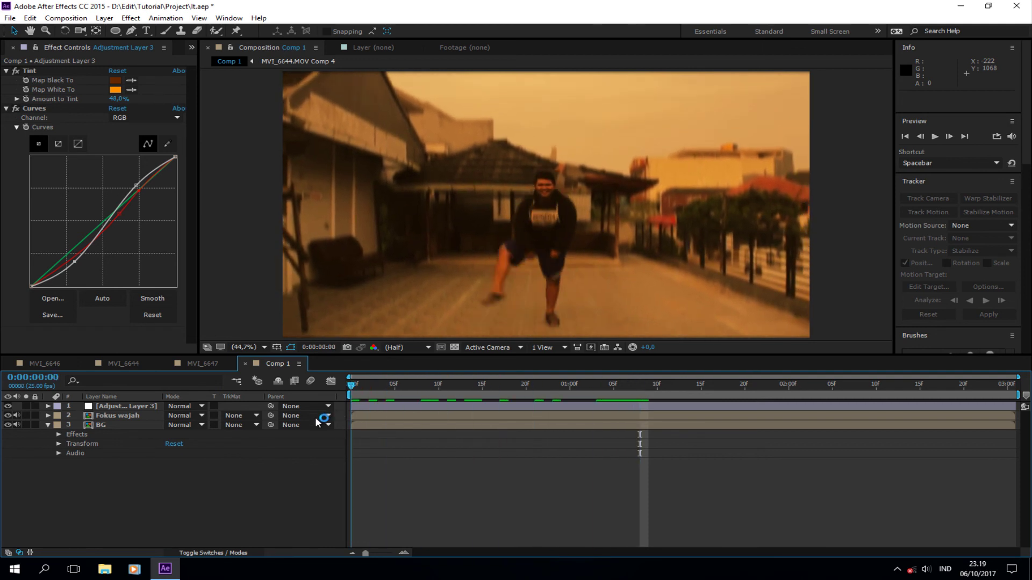
{"action": "key", "text": "Home"}
{"action": "key", "text": "space"}
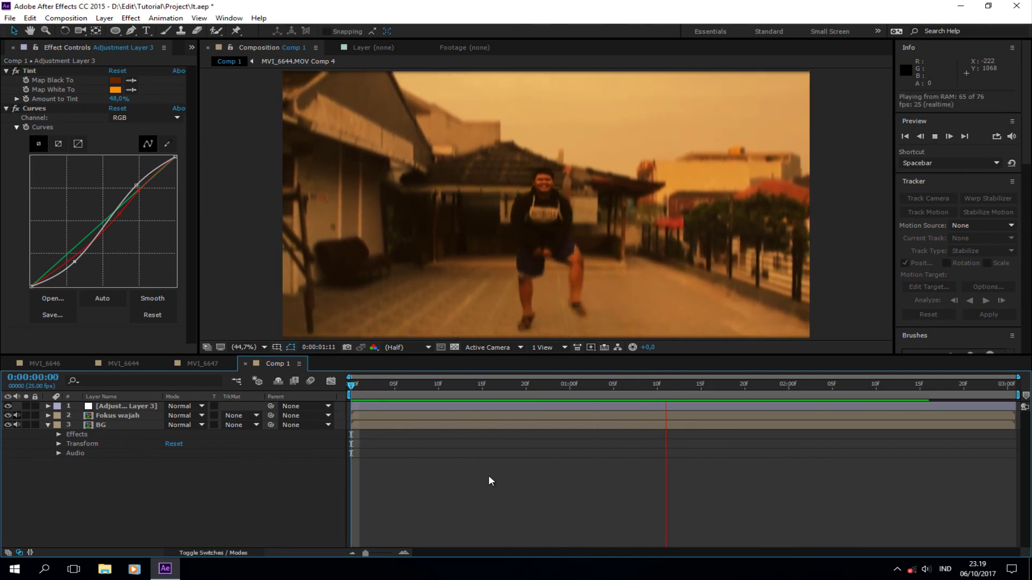
{"action": "key", "text": "space"}
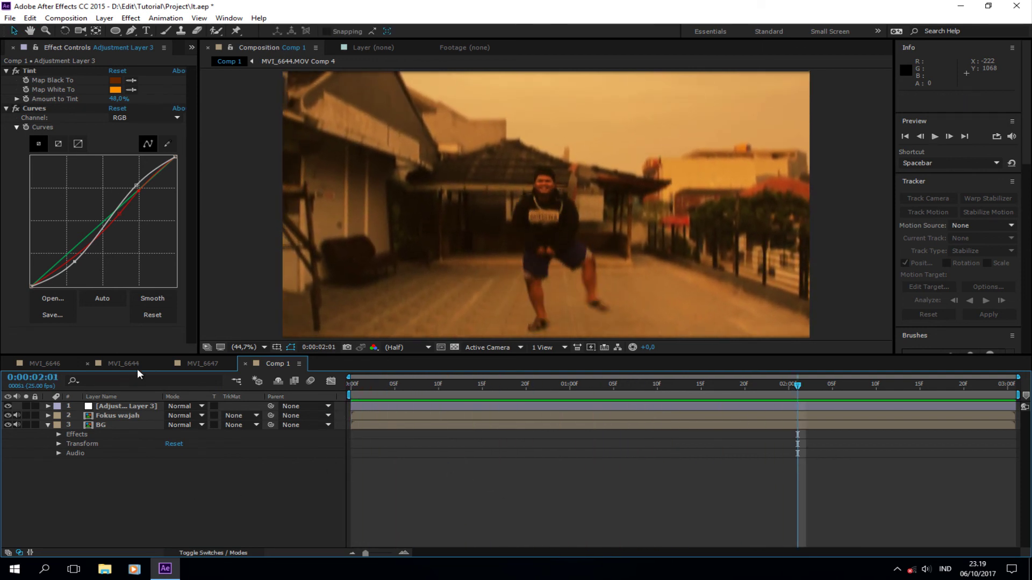
Copy the Funny Walk Logo.mp3 layer from MVI_6647 into Comp 1, placed below the BG layer
{"action": "left_click", "coordinate": [205, 363]}
{"action": "left_click", "coordinate": [115, 472]}
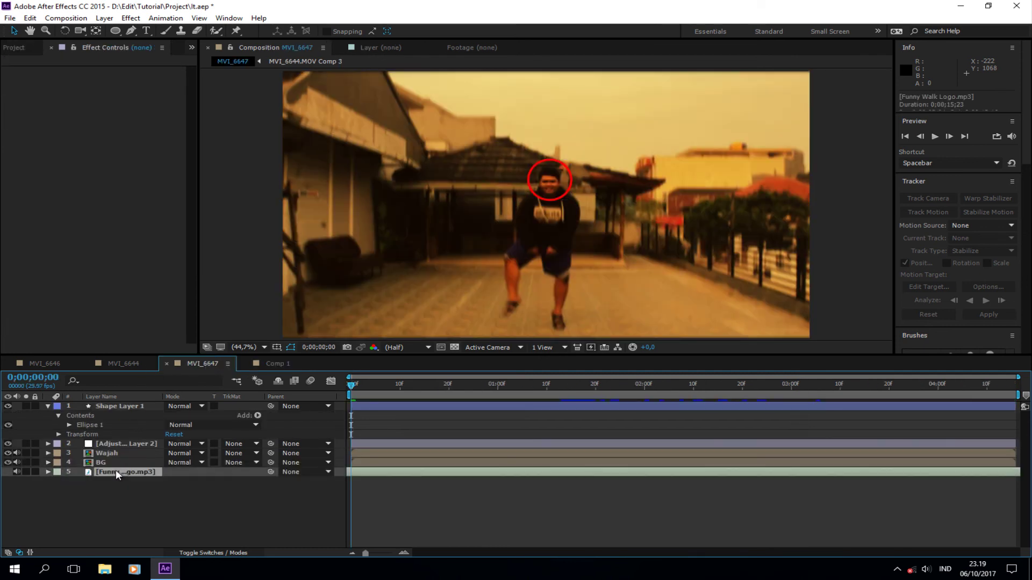
{"action": "key", "text": "ctrl+c"}
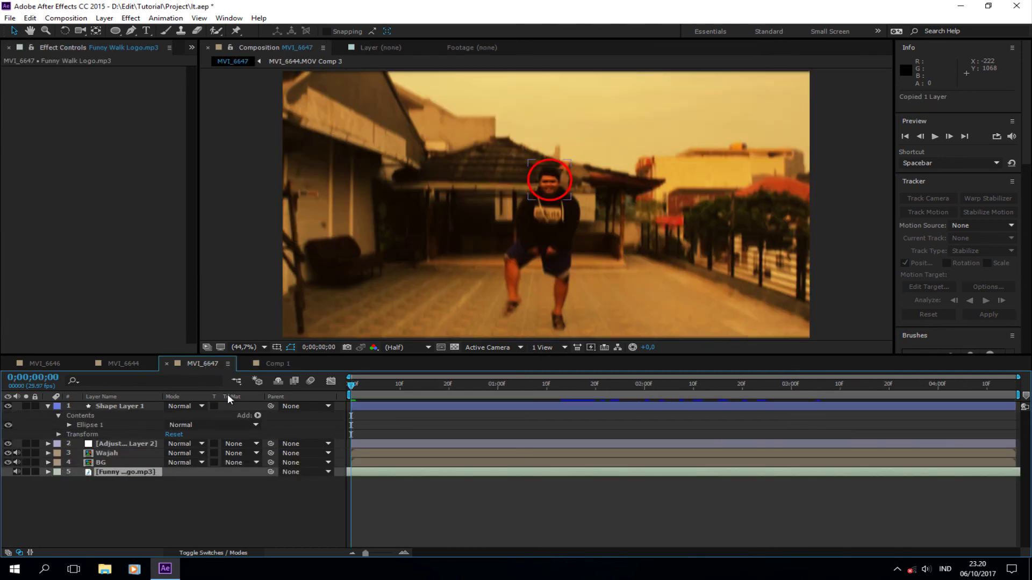
{"action": "left_click", "coordinate": [279, 364]}
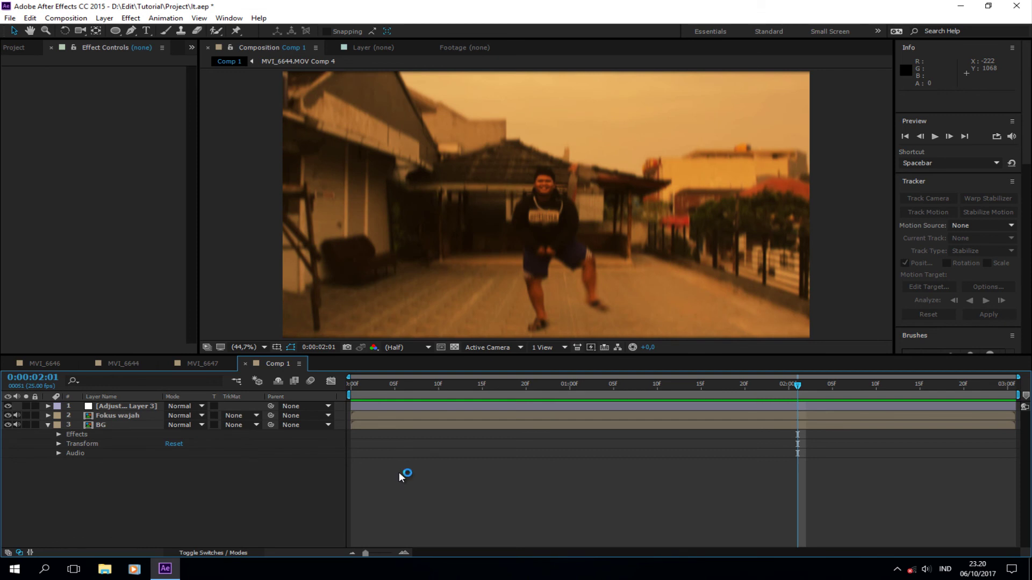
{"action": "key", "text": "ctrl+v"}
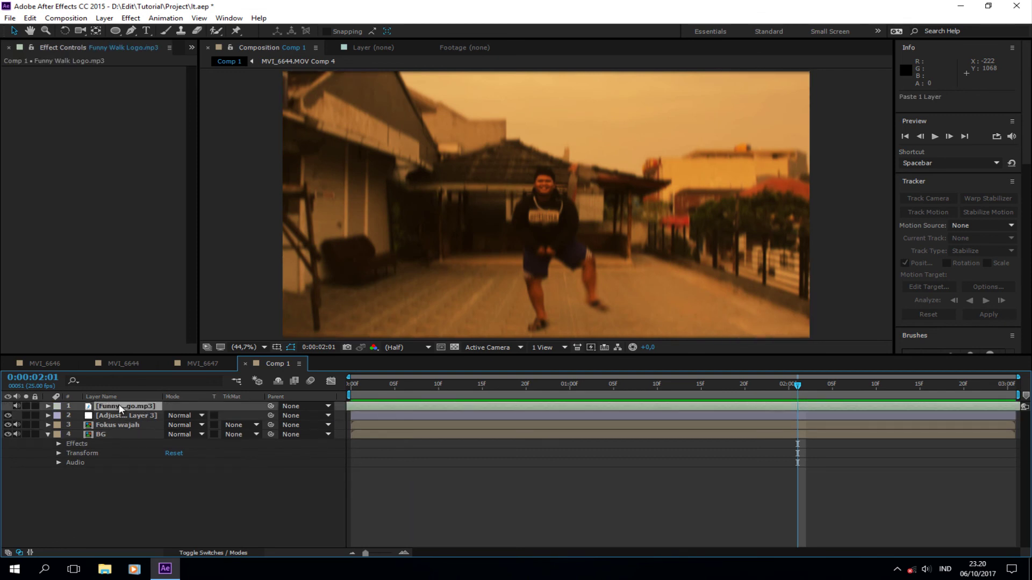
{"action": "left_click_drag", "start_coordinate": [120, 410], "coordinate": [120, 476]}
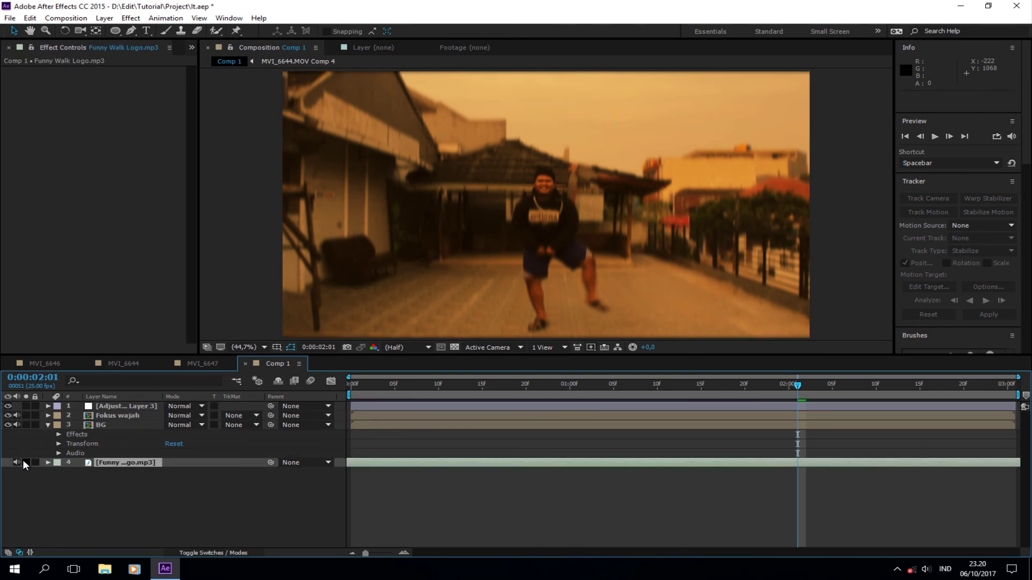
Preview Comp 1 from the start with the music track playing
{"action": "left_click_drag", "start_coordinate": [370, 385], "coordinate": [315, 411]}
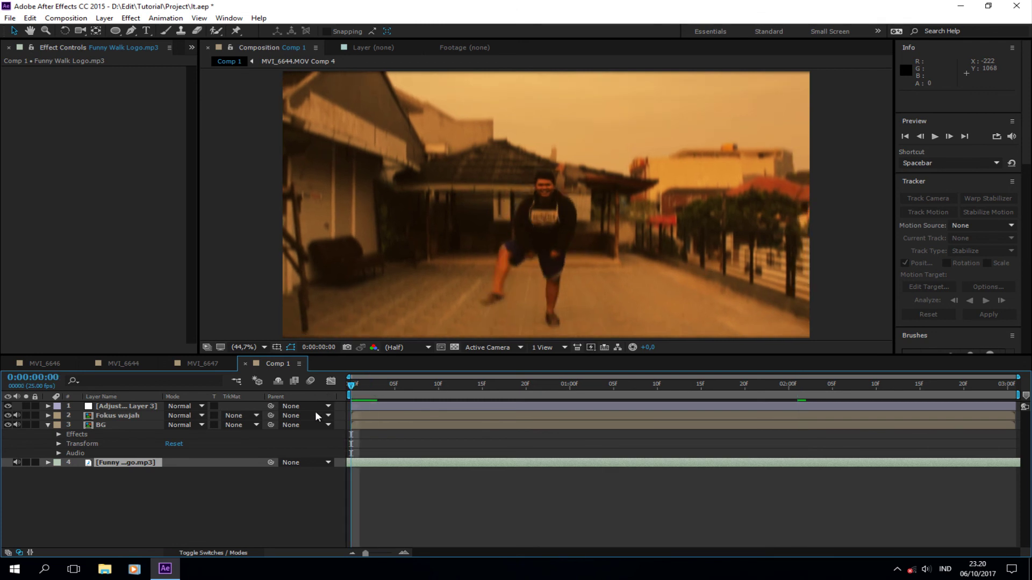
{"action": "key", "text": "space"}
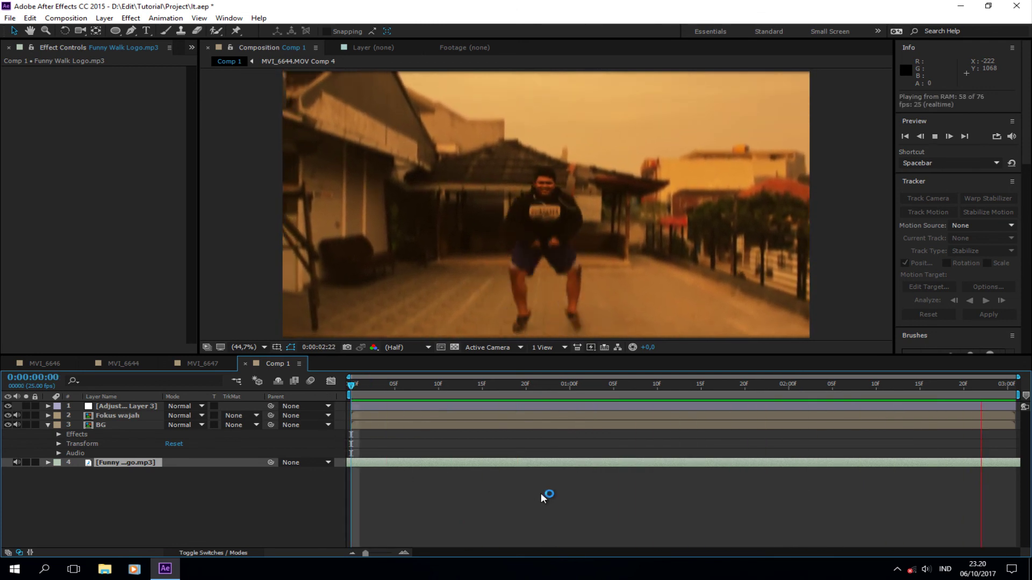
{"action": "key", "text": "space"}
{"action": "left_click", "coordinate": [447, 507]}
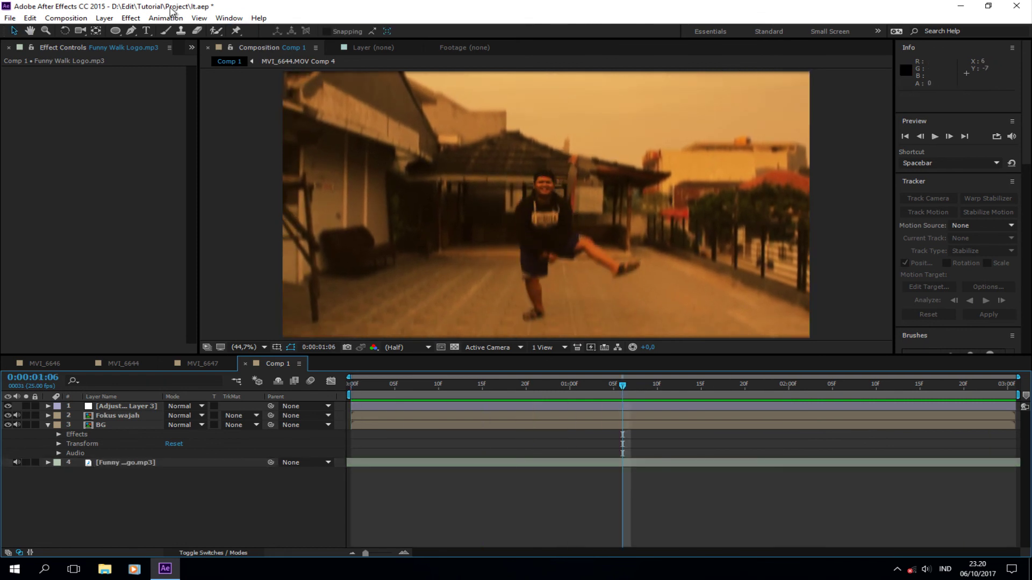
Add a new shape layer to Comp 1 with the shape fill set to None
{"action": "left_click", "coordinate": [106, 19]}
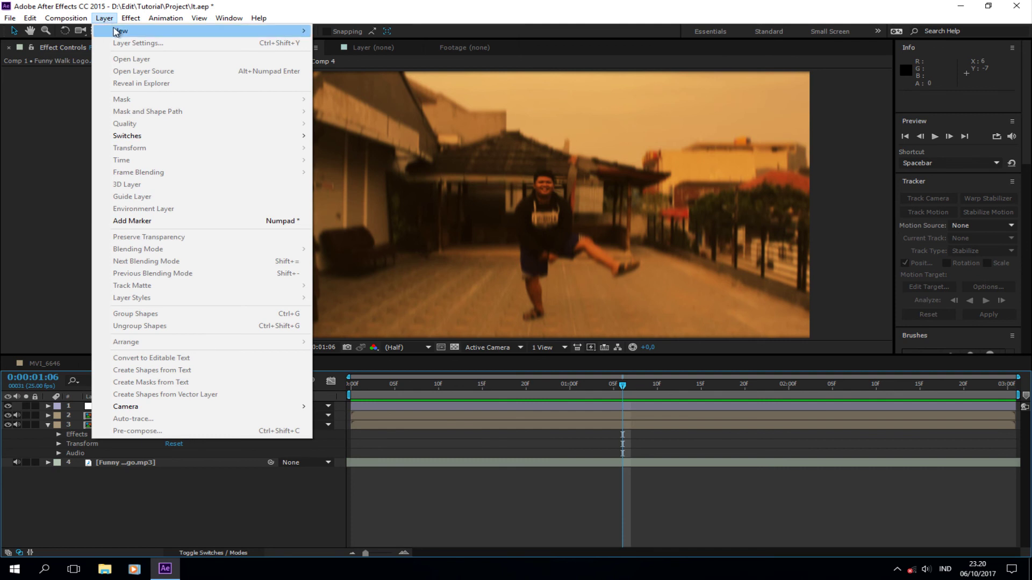
{"action": "mouse_move", "coordinate": [235, 31]}
{"action": "left_click", "coordinate": [349, 91]}
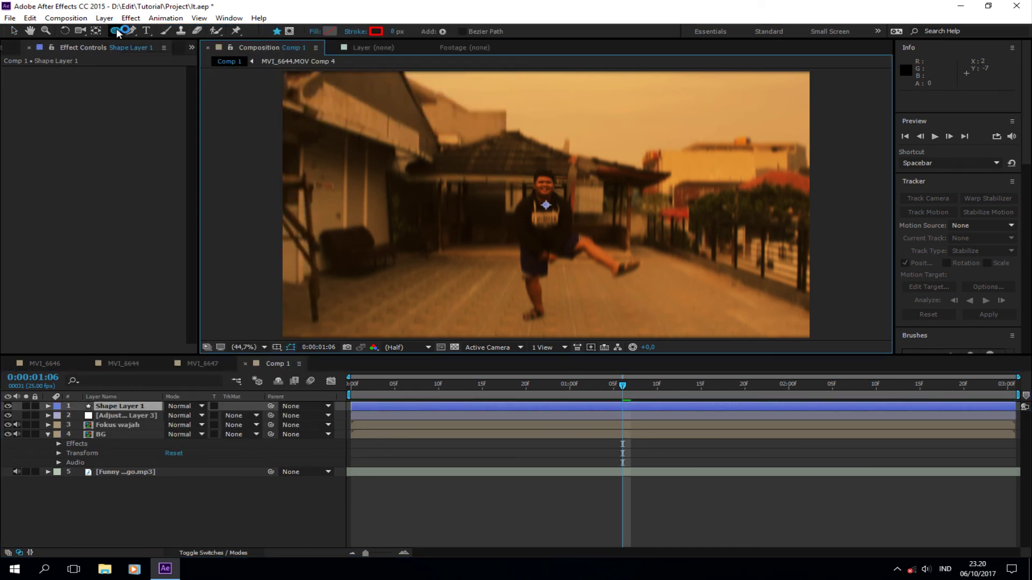
{"action": "left_click", "coordinate": [323, 30]}
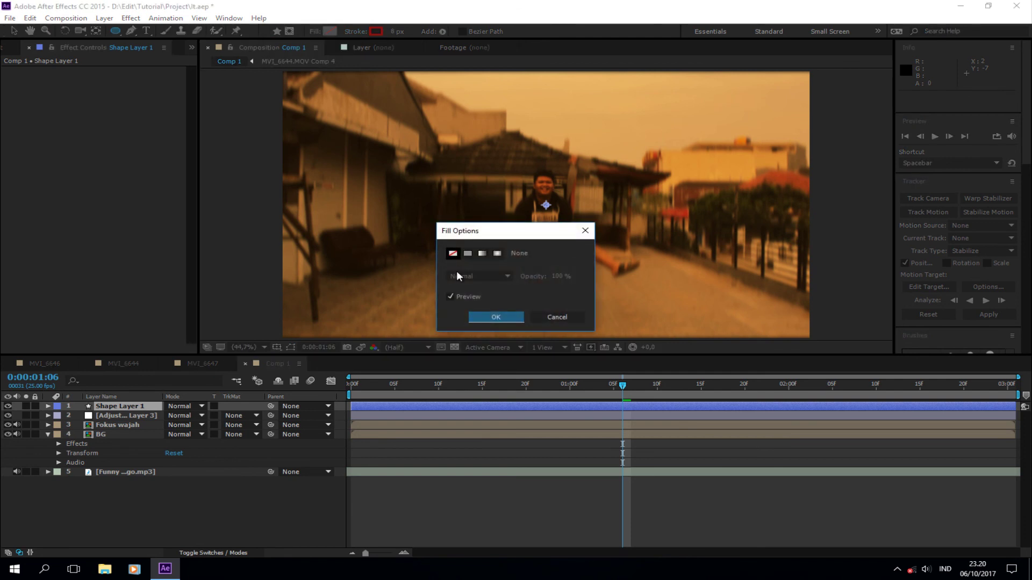
{"action": "left_click", "coordinate": [486, 318]}
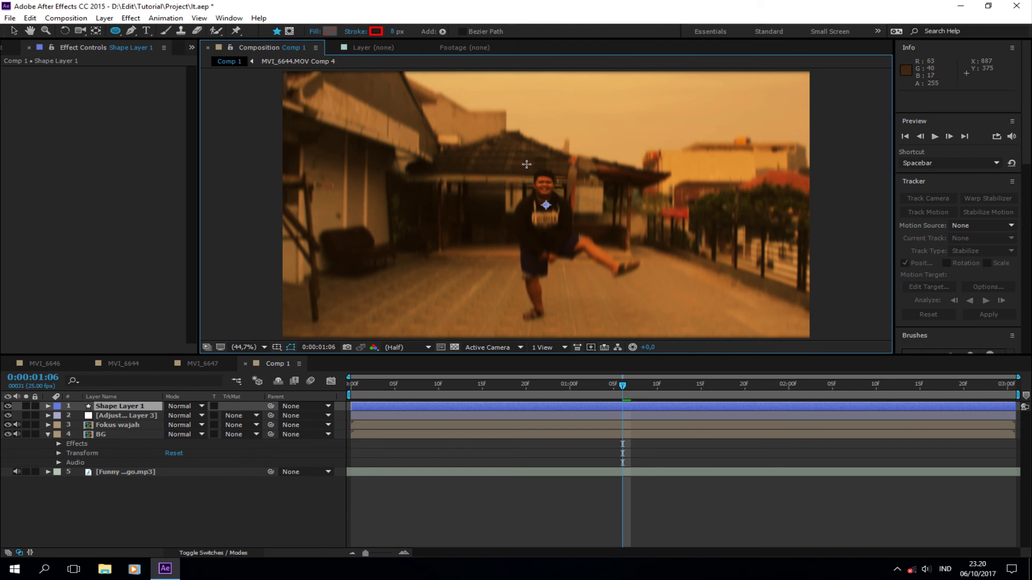
Draw a red-stroked ellipse around the dancer's face and thin its stroke to 5 px
{"action": "left_click_drag", "start_coordinate": [526, 164], "coordinate": [562, 200]}
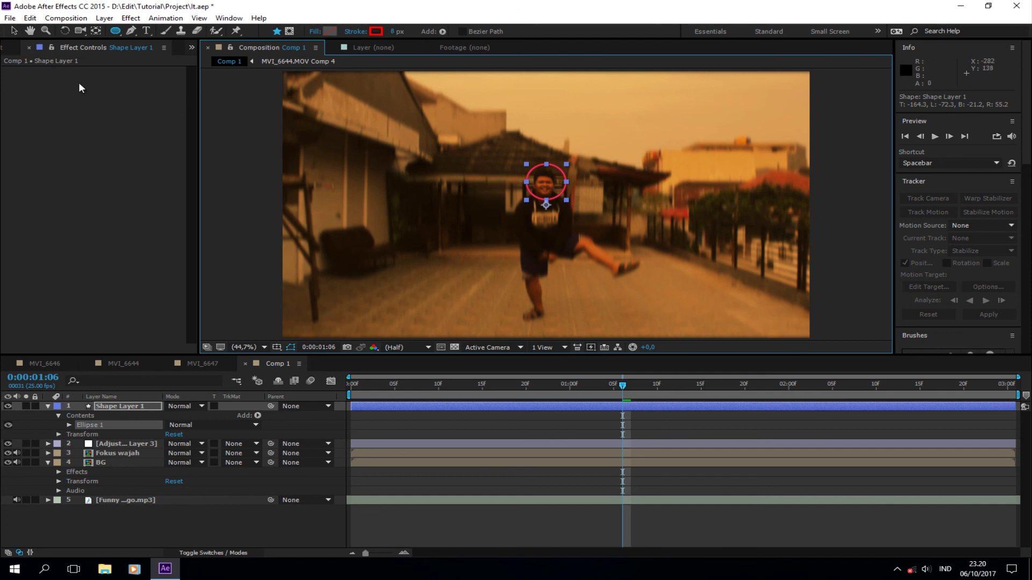
{"action": "left_click", "coordinate": [13, 31]}
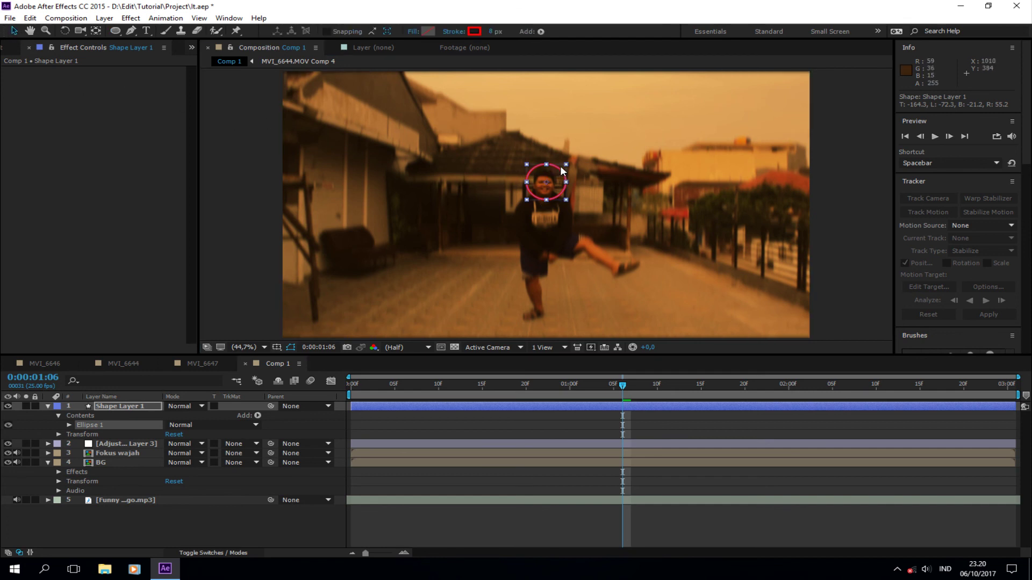
{"action": "scroll", "coordinate": [560, 172], "scroll_direction": "up", "scroll_amount": 2}
{"action": "scroll", "coordinate": [556, 177], "scroll_direction": "up", "scroll_amount": 2}
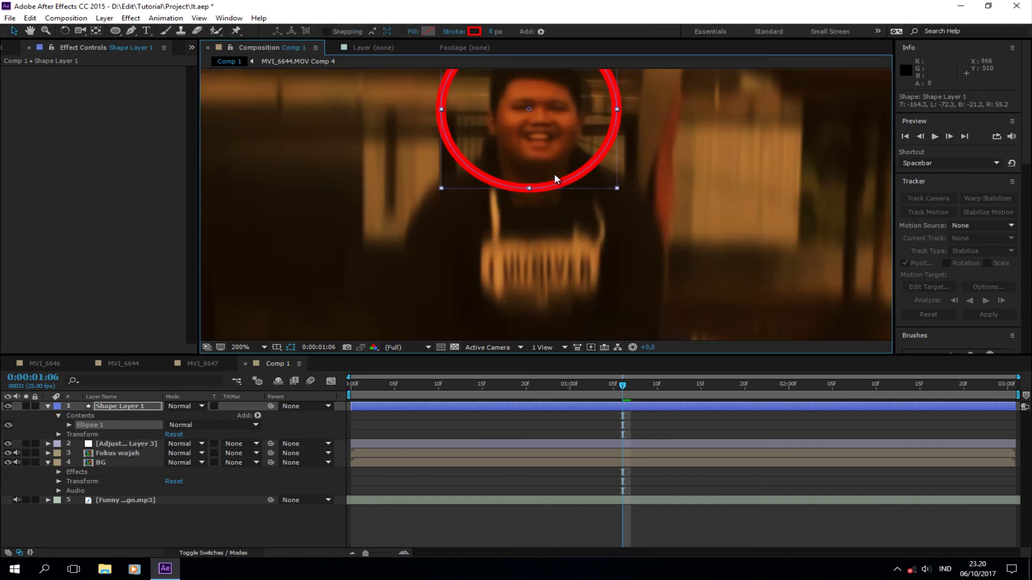
{"action": "left_click_drag", "start_coordinate": [554, 174], "coordinate": [549, 267]}
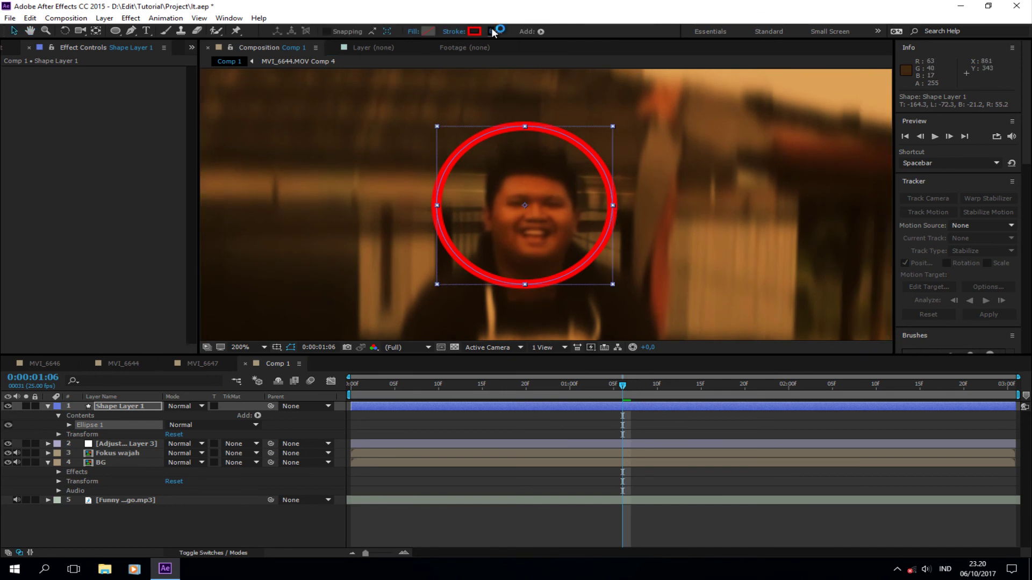
{"action": "left_click_drag", "start_coordinate": [490, 31], "coordinate": [490, 31]}
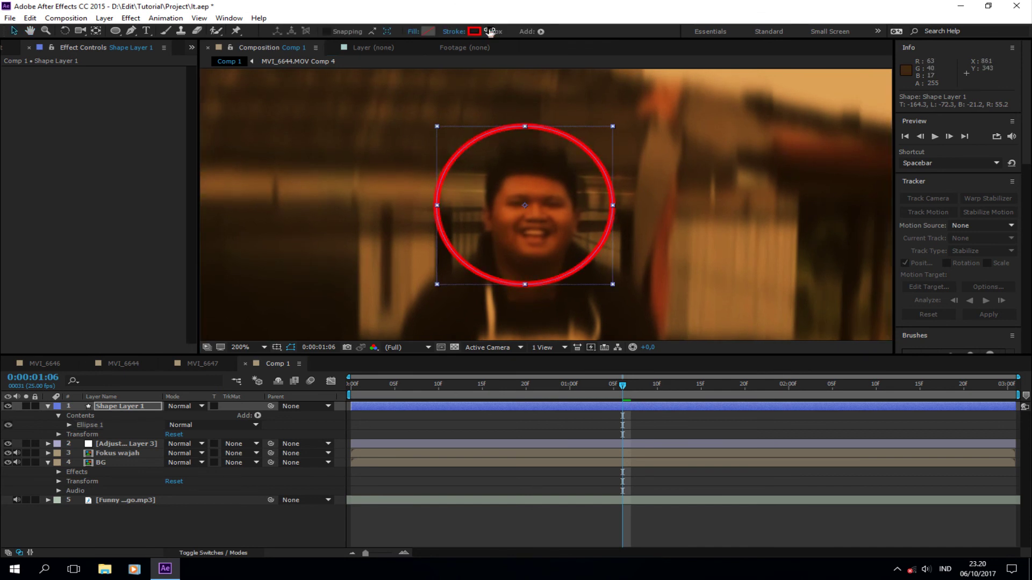
{"action": "scroll", "coordinate": [358, 199], "scroll_direction": "down", "scroll_amount": 2}
{"action": "scroll", "coordinate": [397, 222], "scroll_direction": "down", "scroll_amount": 2}
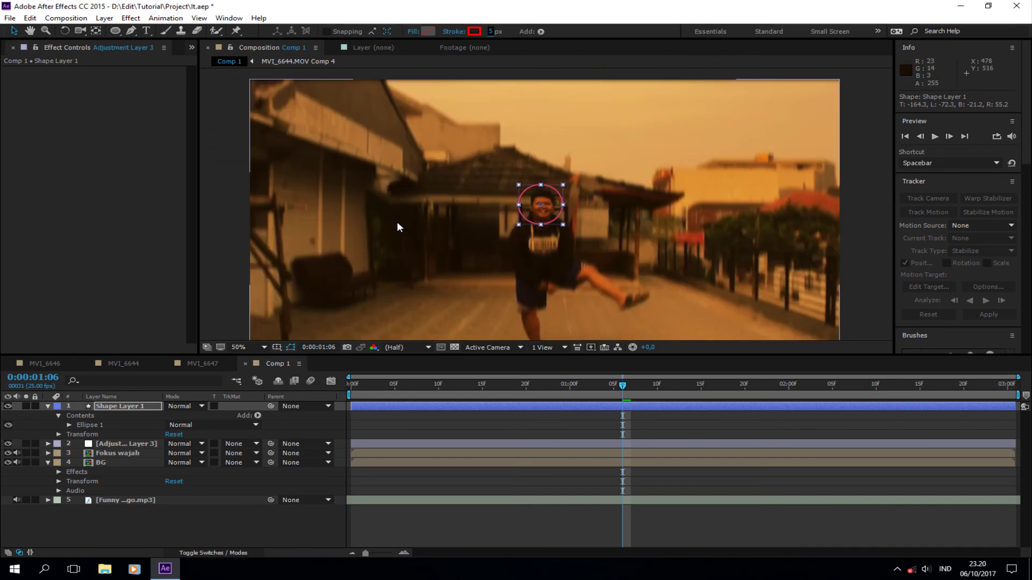
{"action": "left_click", "coordinate": [396, 226]}
{"action": "left_click", "coordinate": [580, 506]}
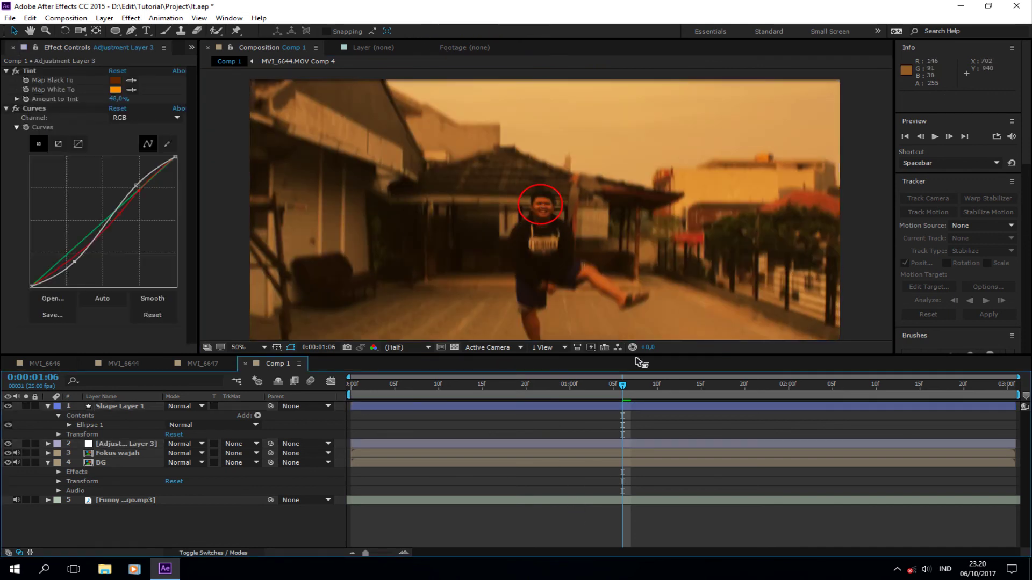
{"action": "left_click", "coordinate": [260, 347]}
{"action": "left_click", "coordinate": [298, 361]}
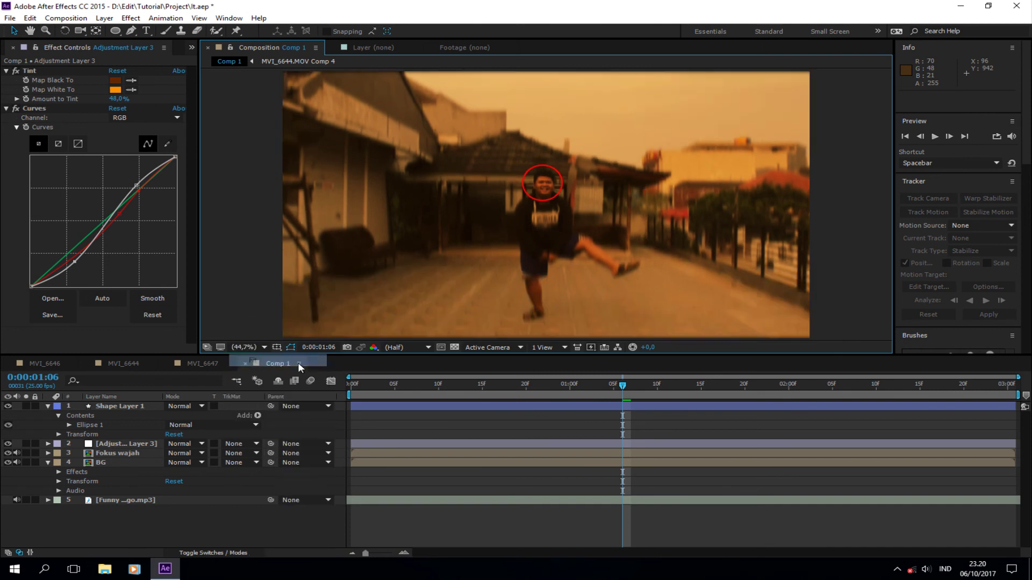
{"action": "key", "text": "space"}
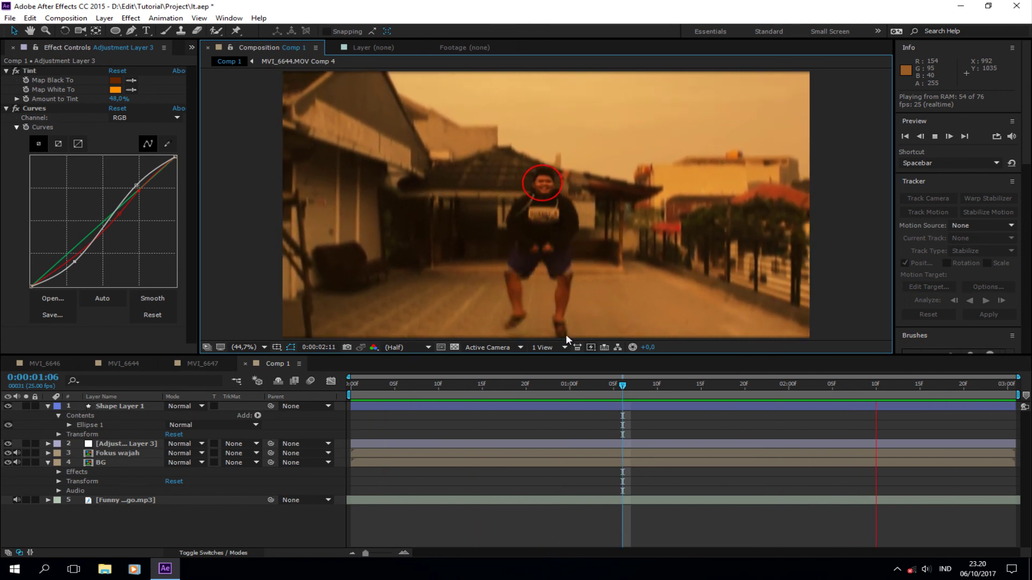
{"action": "key", "text": "space"}
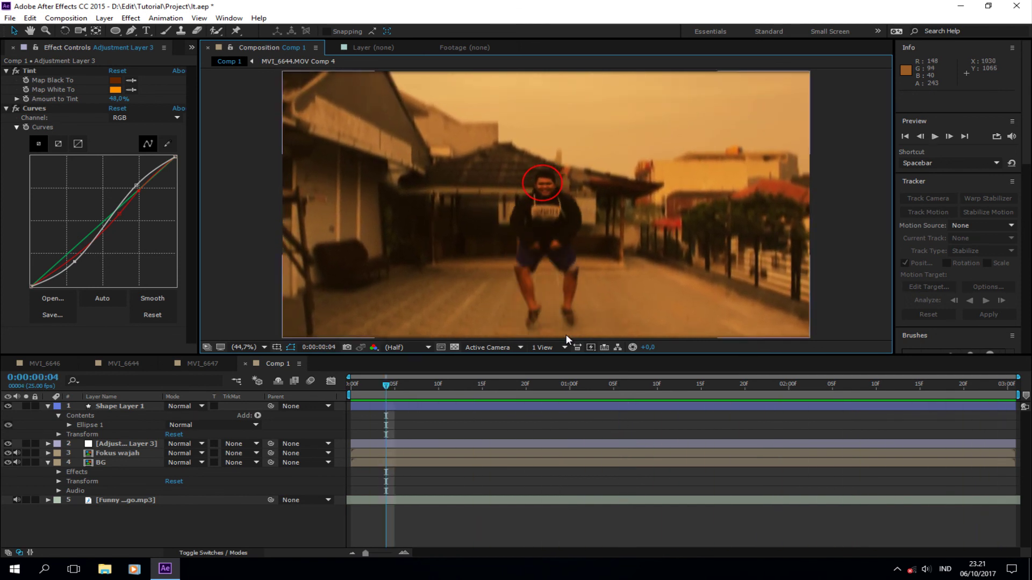